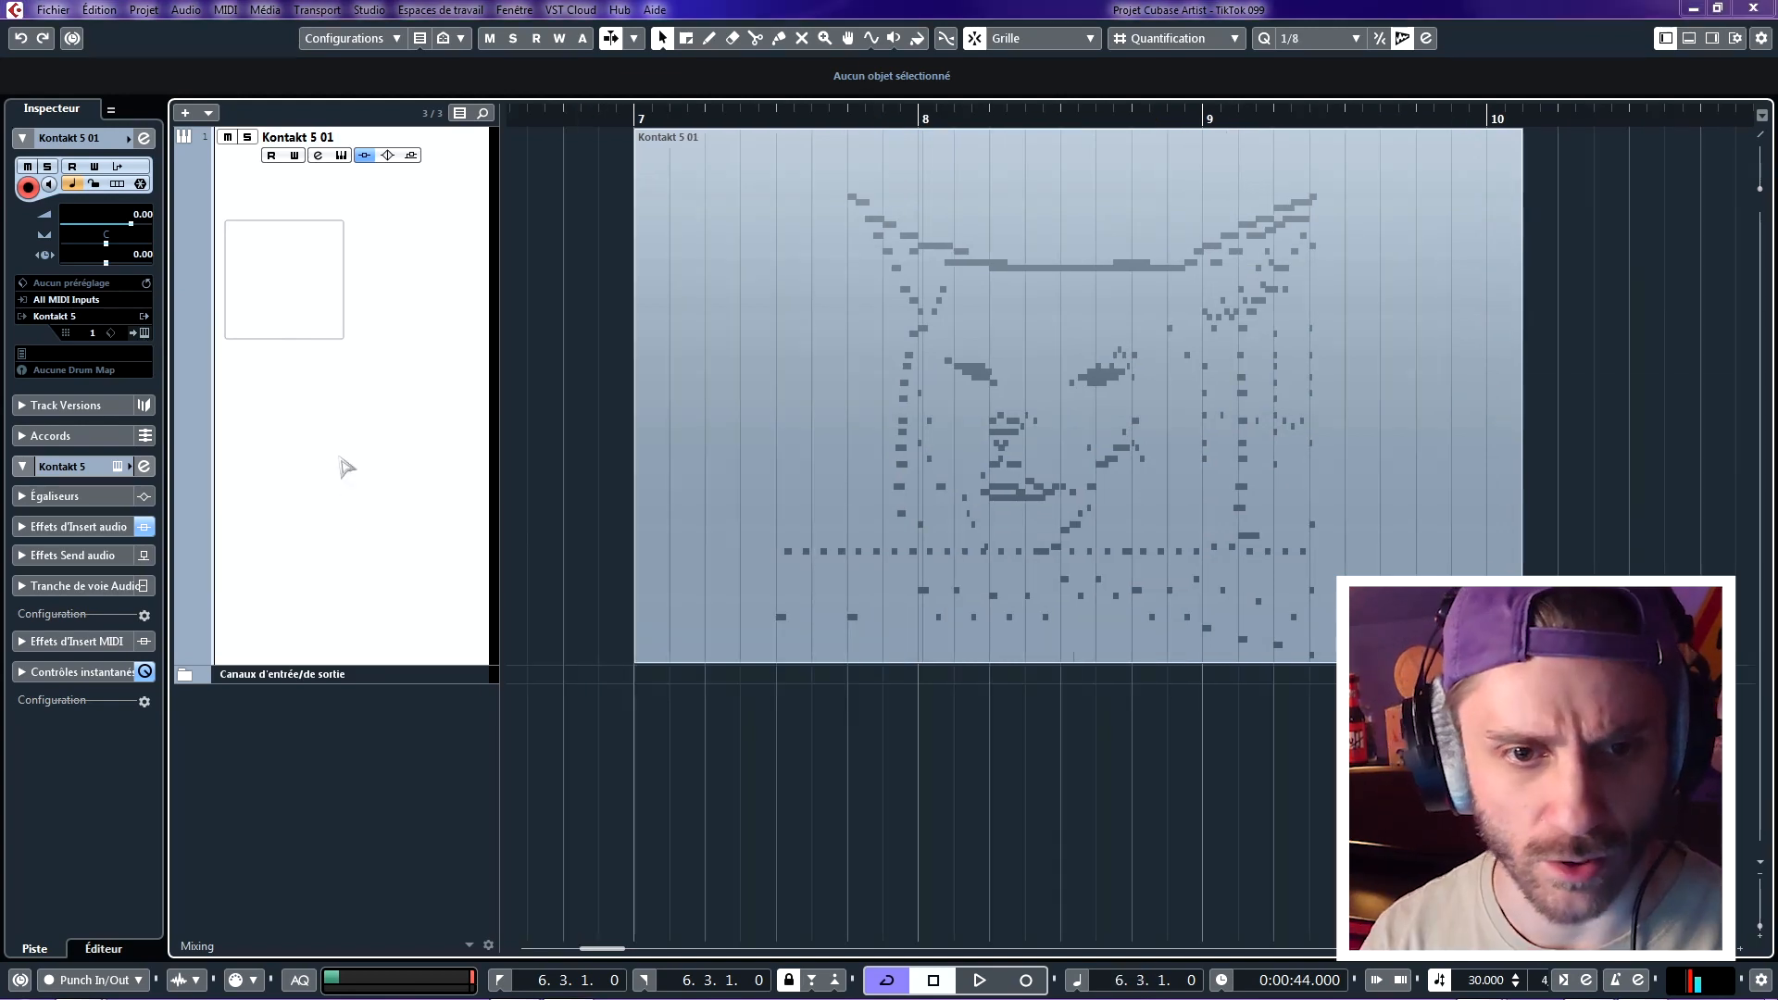
- Open the mixer and inspect the CLA-76 compressor inserted on the Kontakt 5 01 channel
{"action": "left_click", "coordinate": [145, 333]}
{"action": "left_click_drag", "start_coordinate": [1104, 129], "coordinate": [1171, 133]}
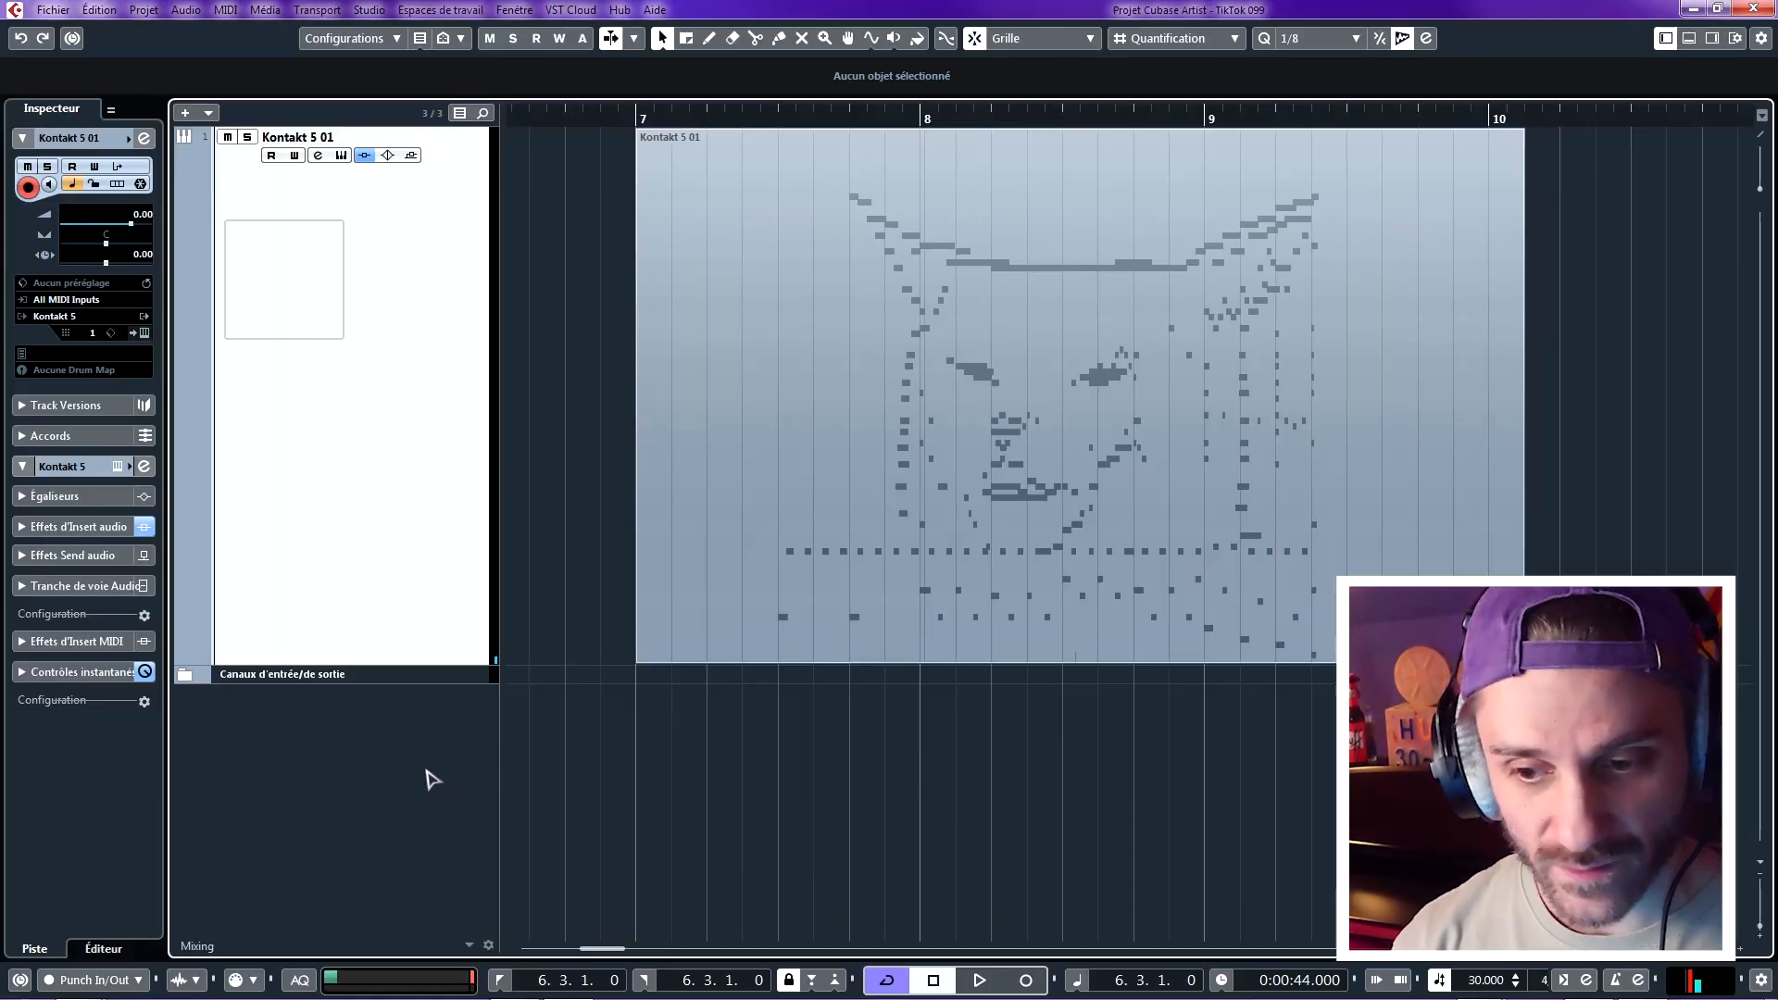
{"action": "key", "text": "F3"}
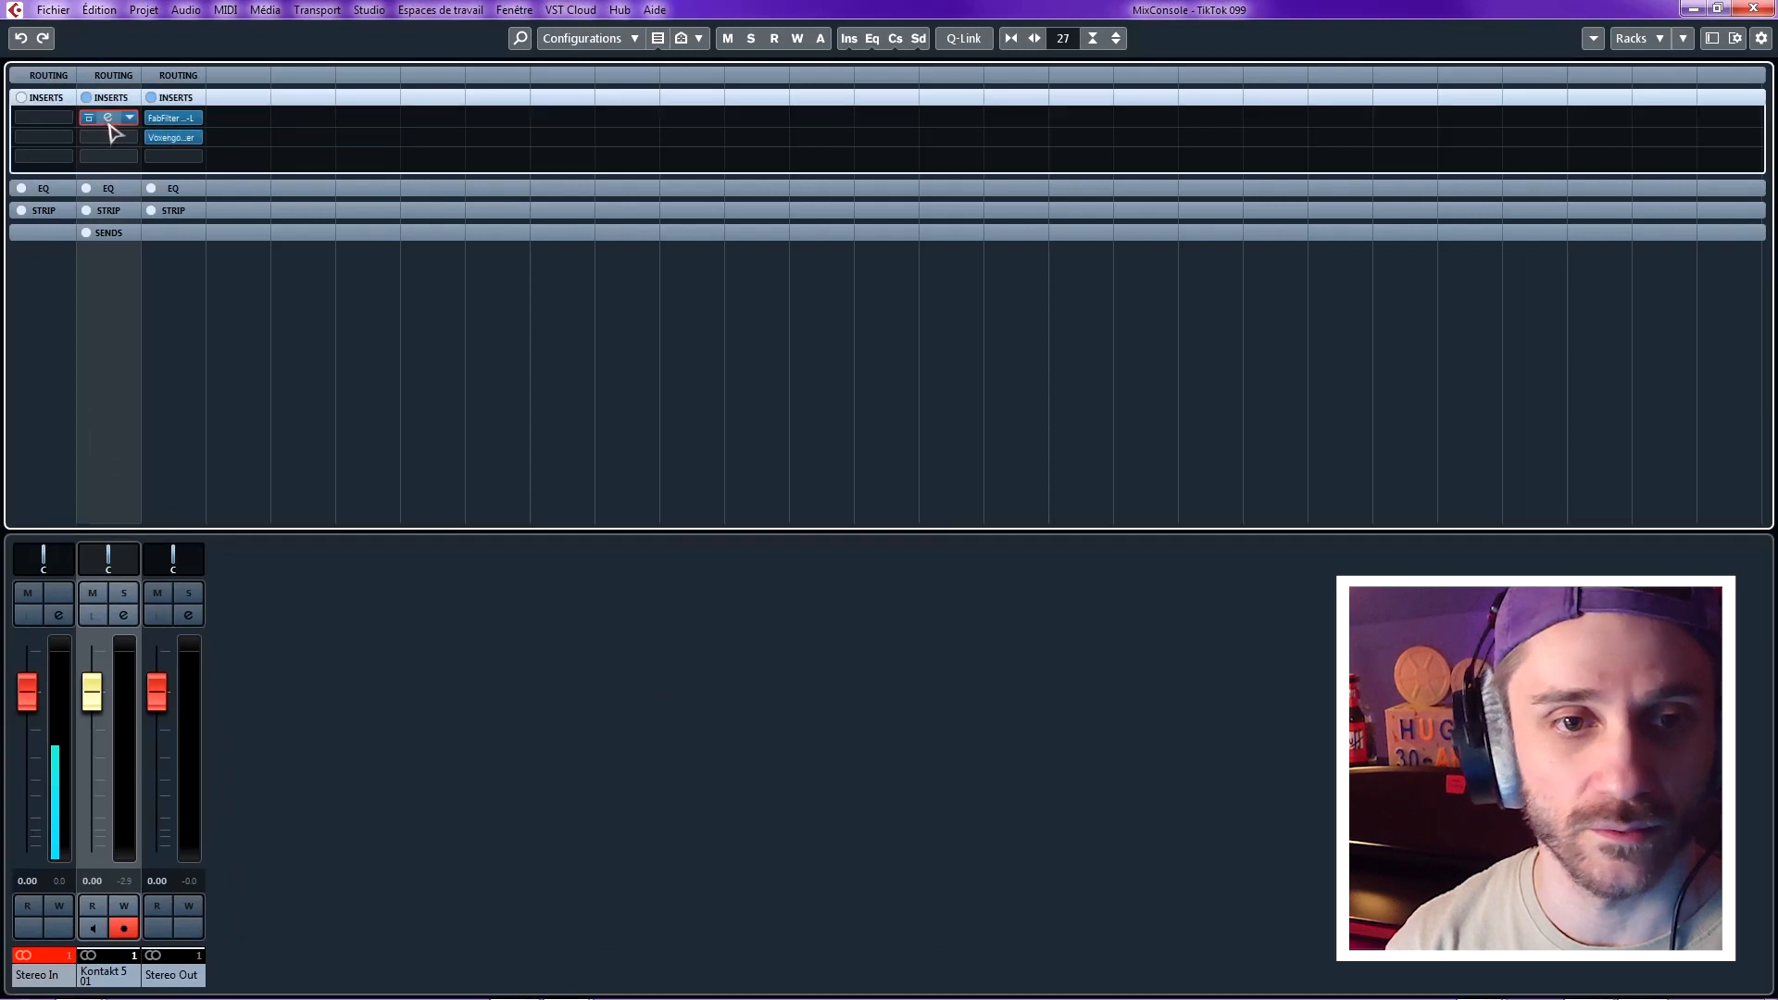
{"action": "left_click", "coordinate": [107, 118]}
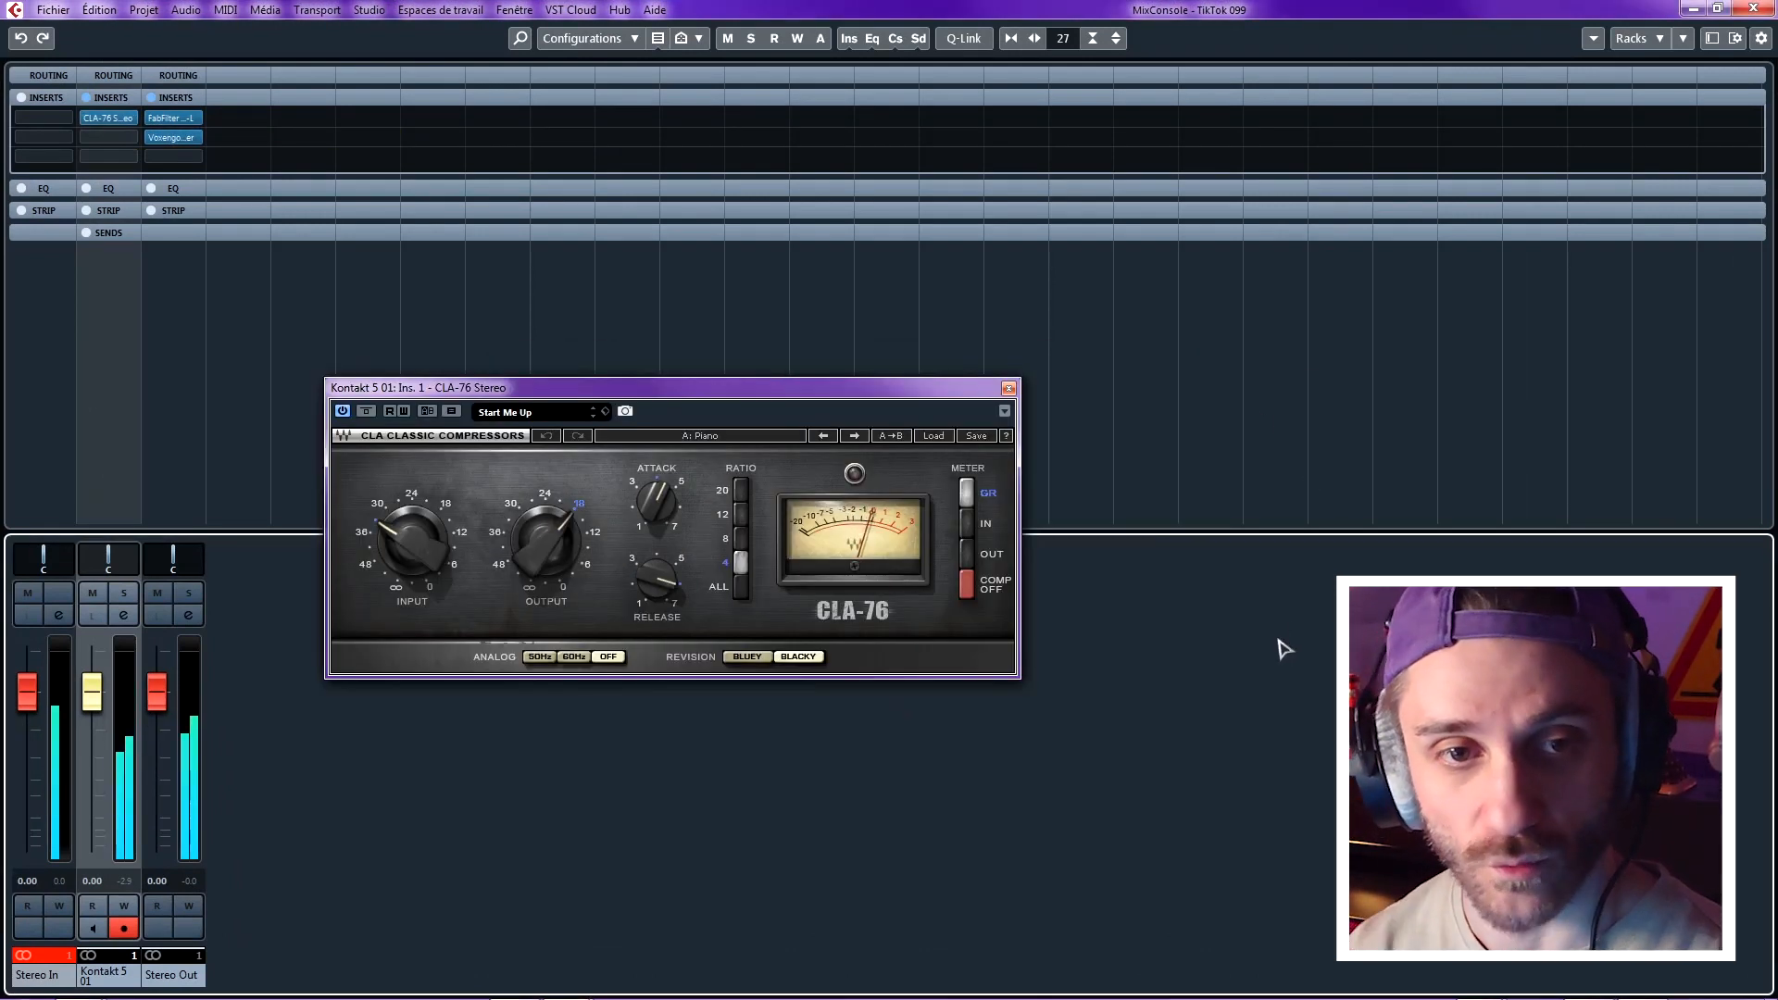
- Inspect the FabFilter and Voxengo Recorder inserts on the Stereo Out channel
{"action": "left_click", "coordinate": [173, 118]}
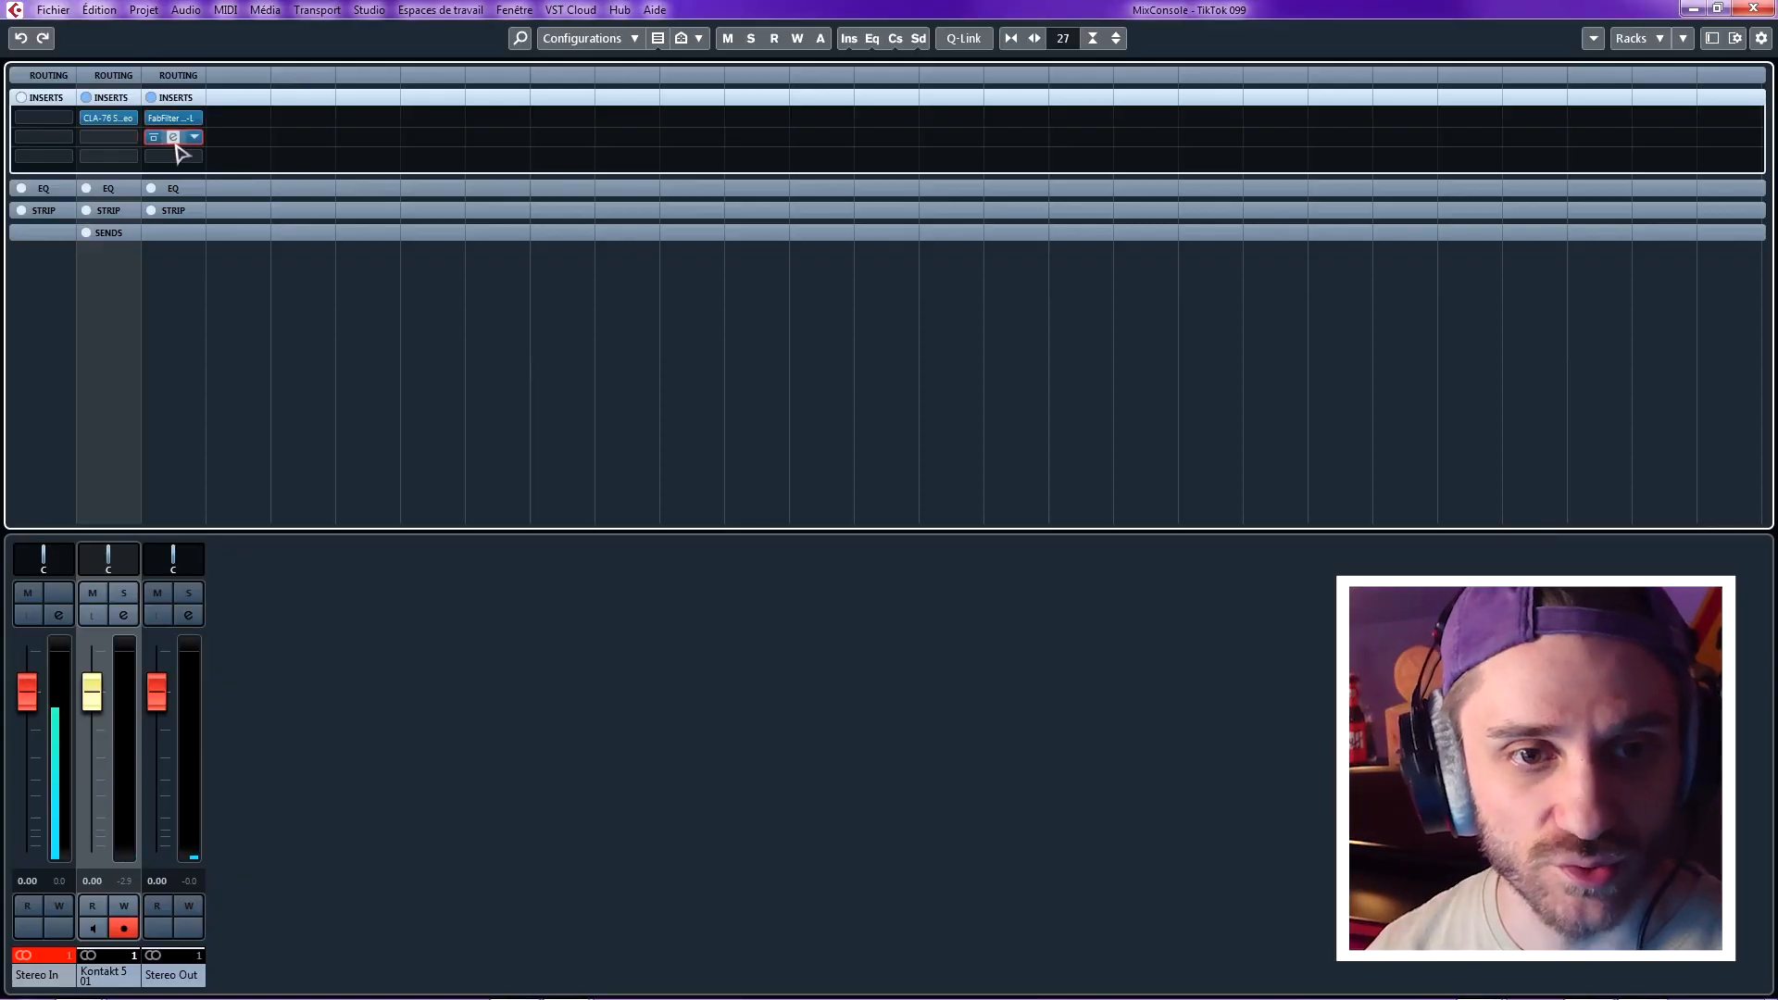
{"action": "left_click", "coordinate": [172, 138]}
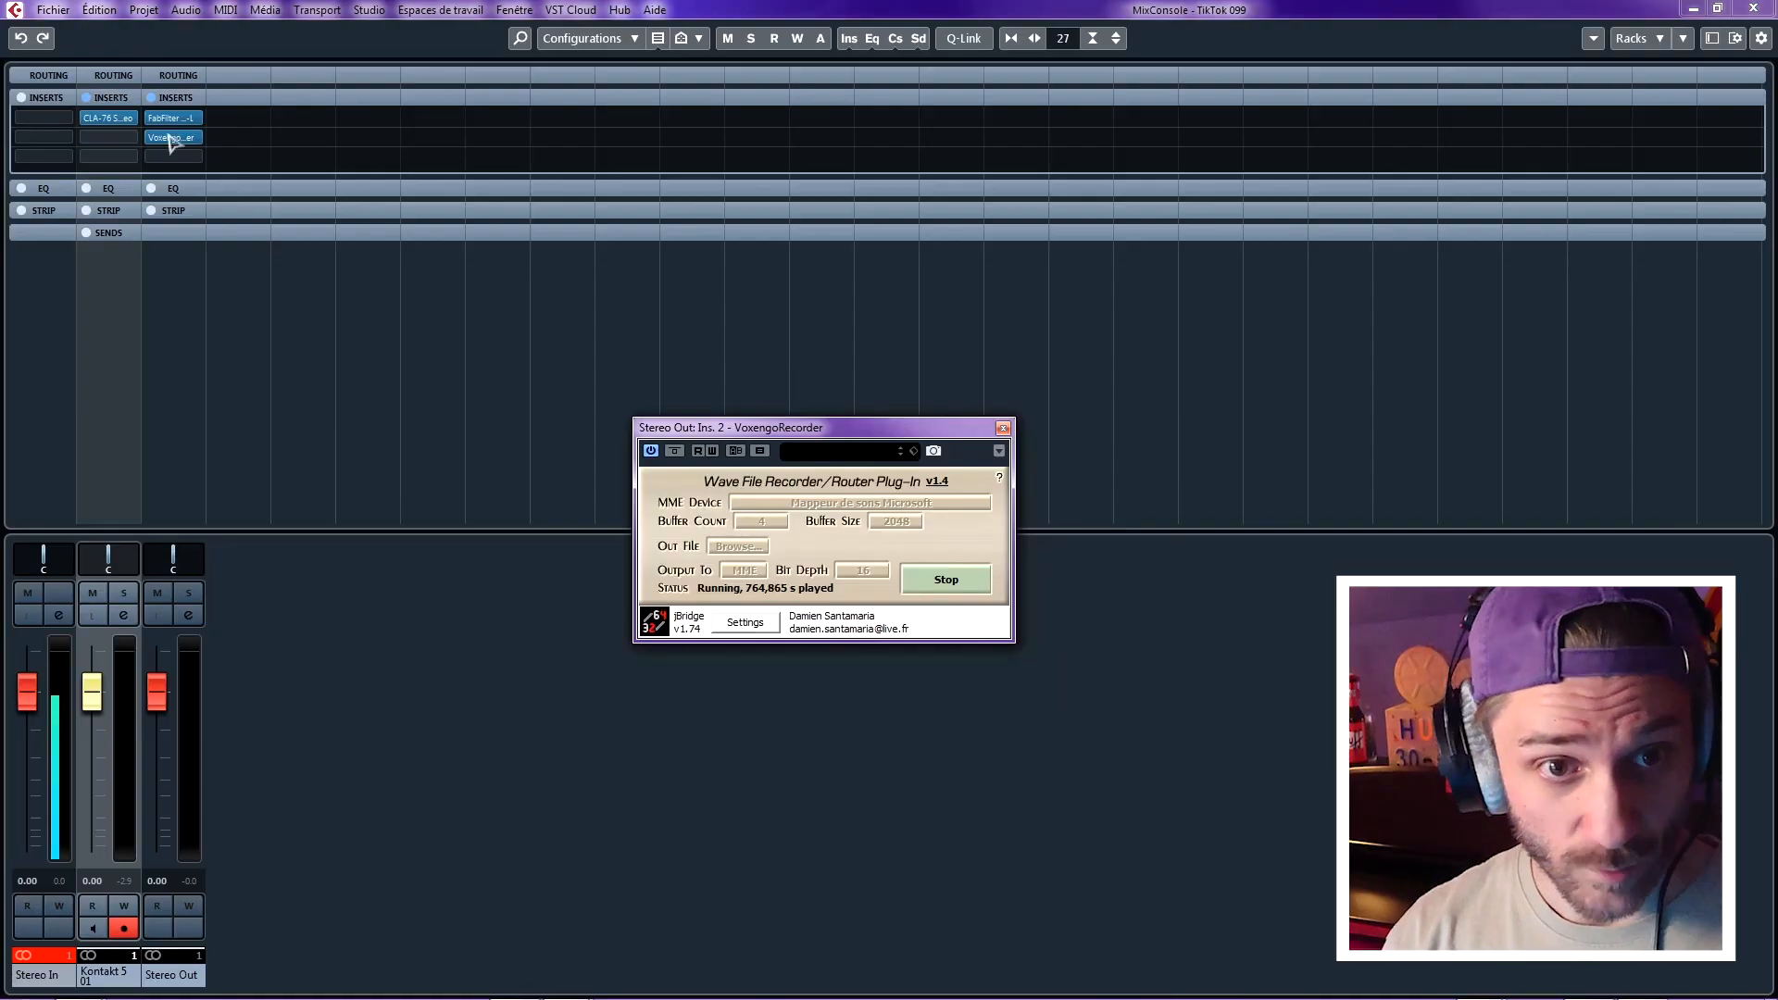
{"action": "left_click", "coordinate": [172, 138]}
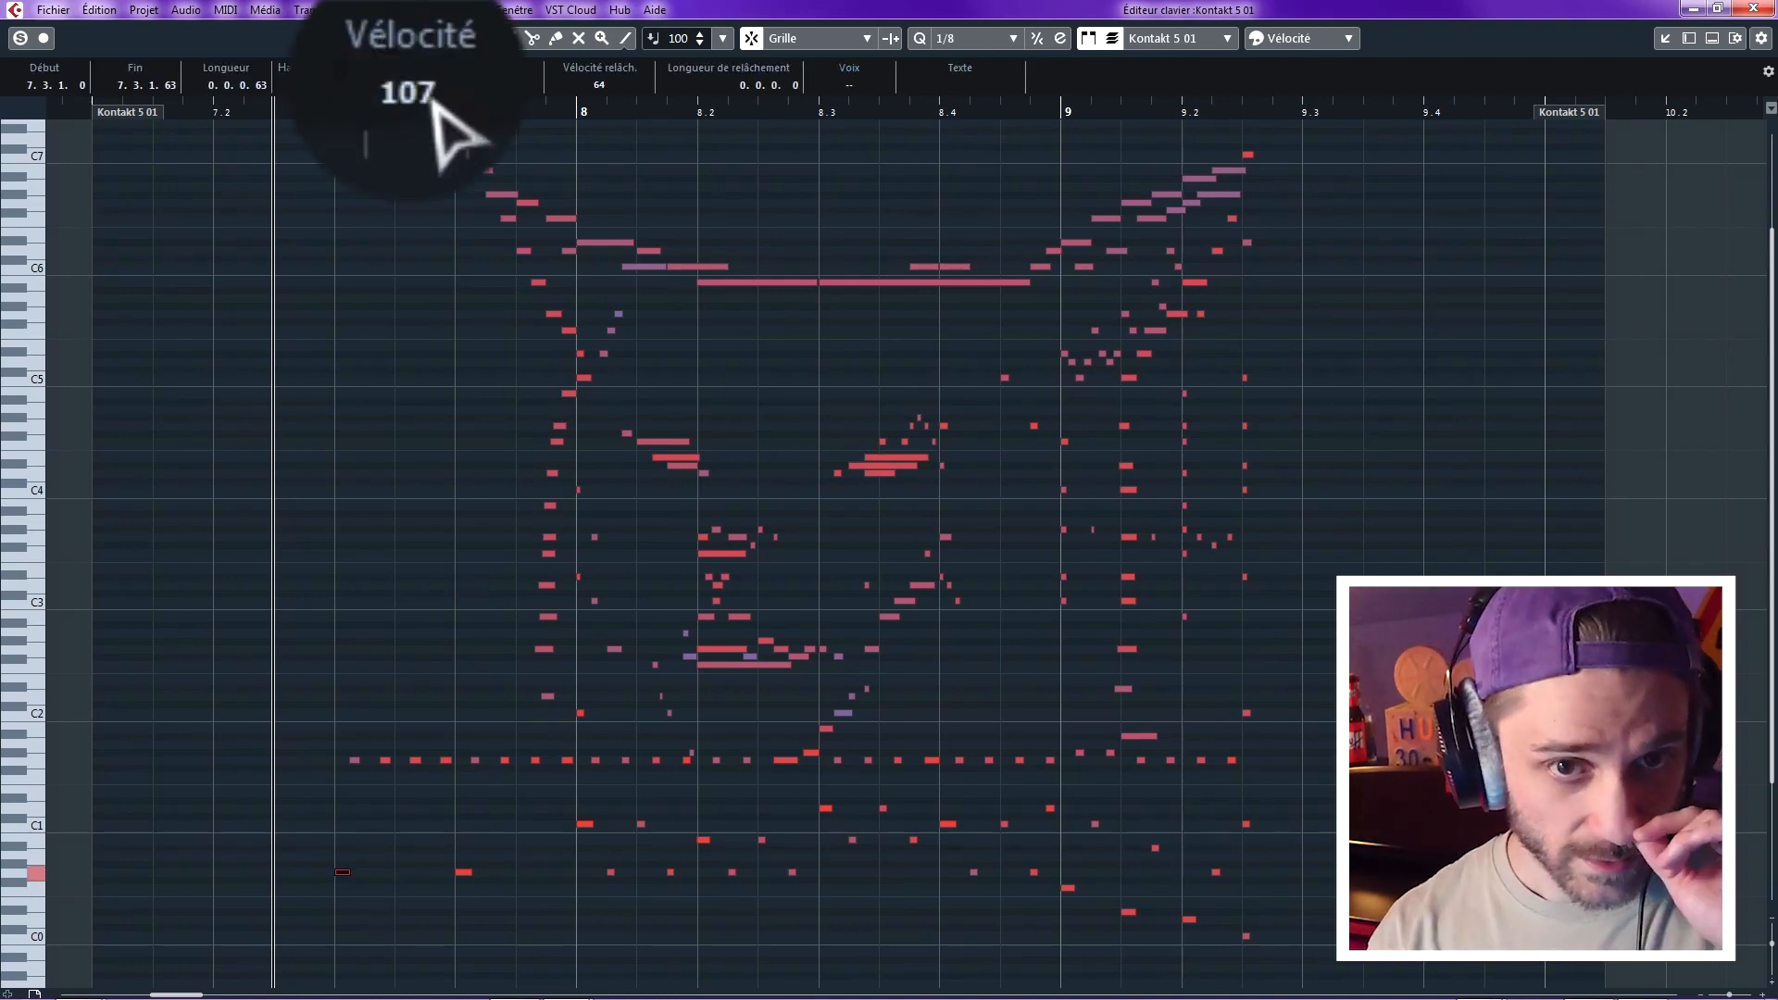
- Set the velocity of the first low note at 7.3.1 to 0 and deselect it
{"action": "left_click", "coordinate": [410, 870]}
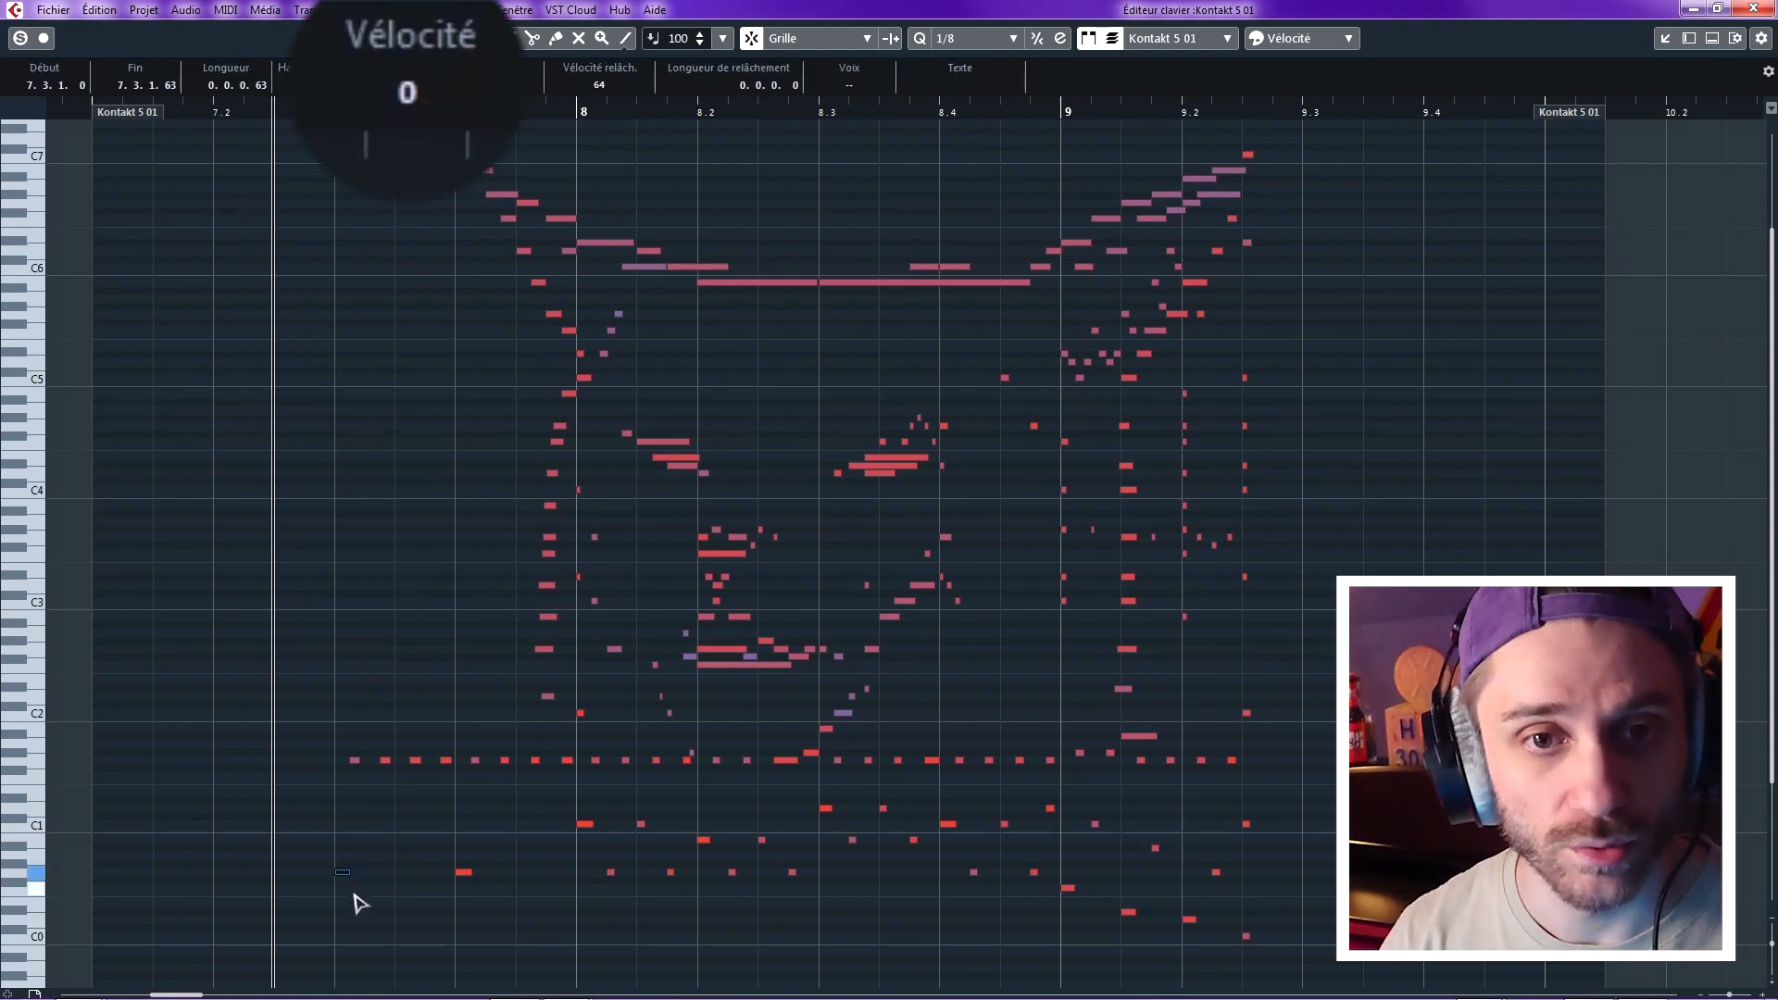
{"action": "left_click", "coordinate": [361, 940]}
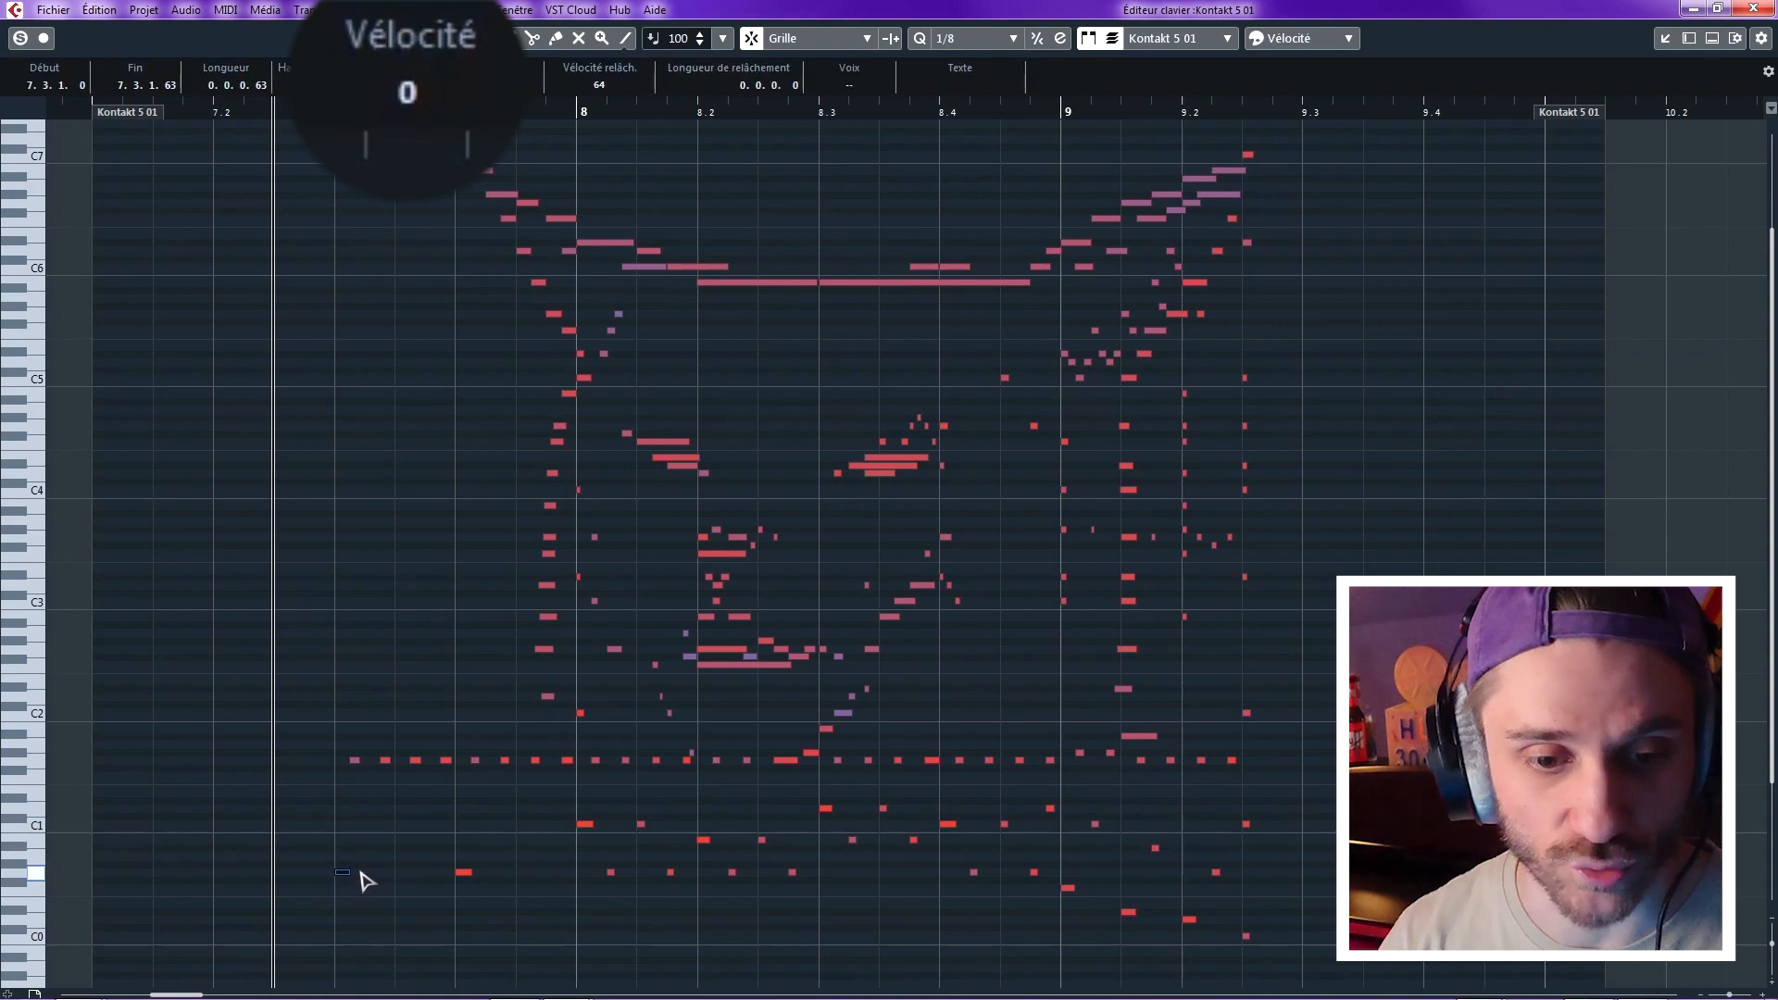
{"action": "left_click", "coordinate": [443, 843]}
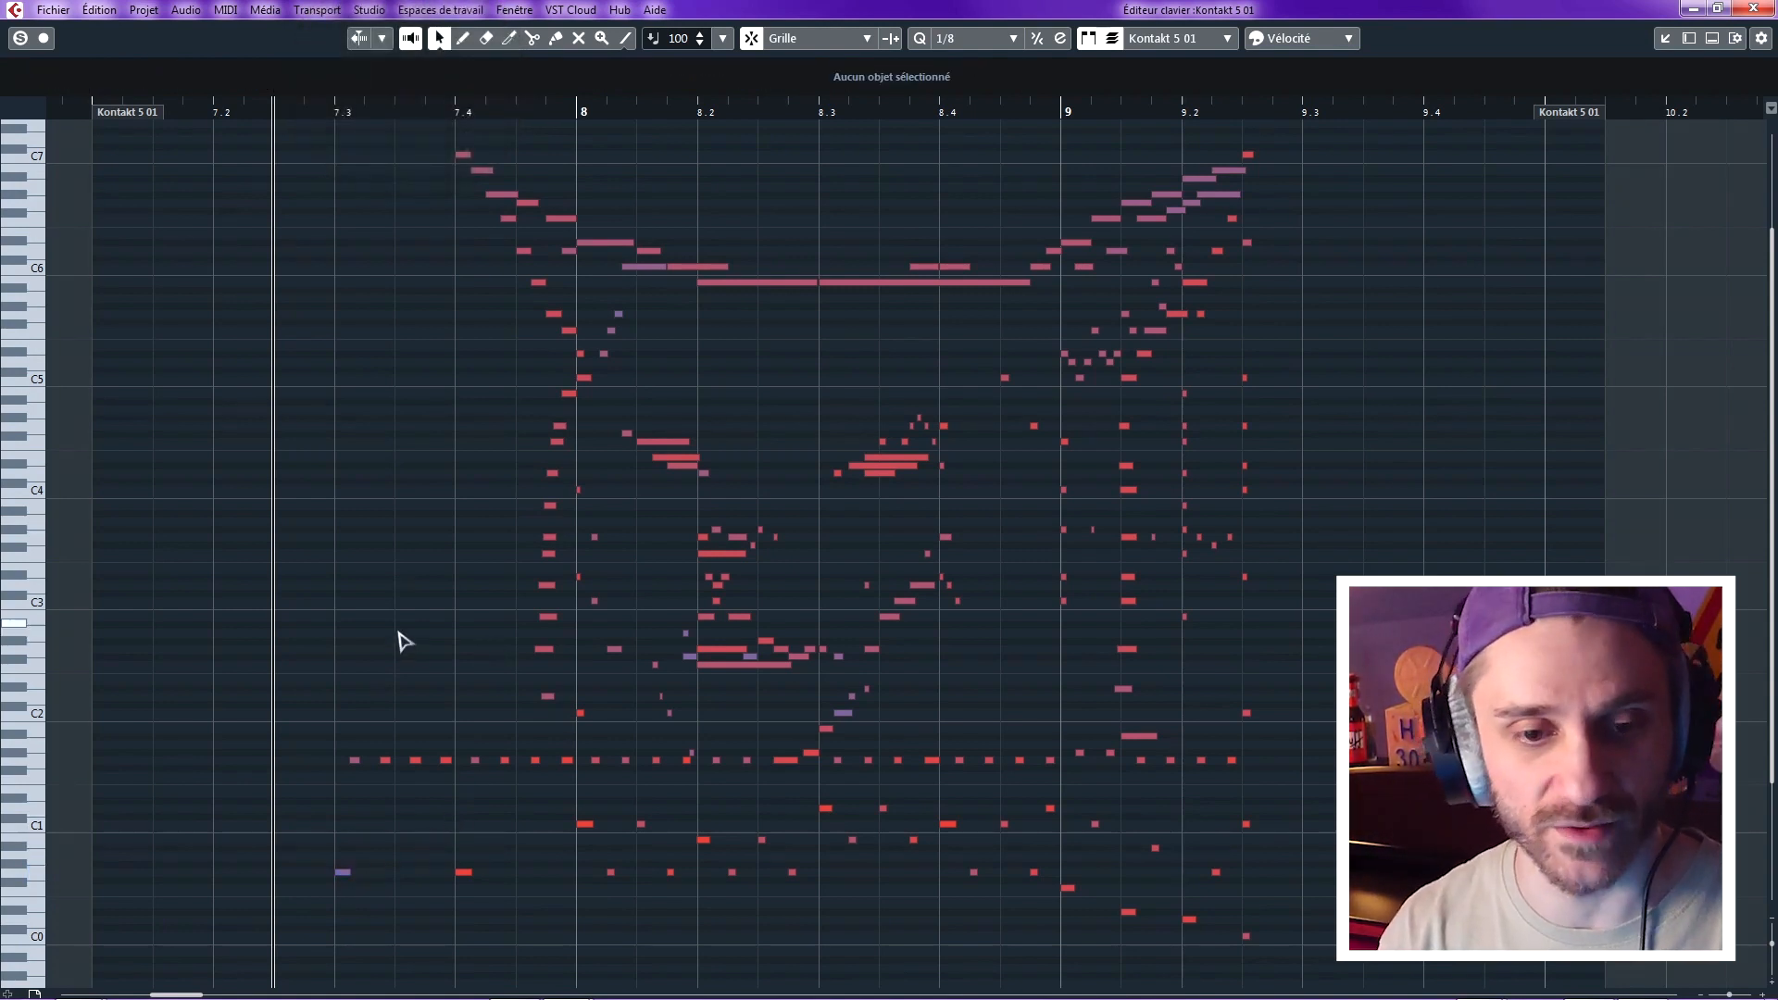
- Select all the notes from about C2 up to C7 above the bass rows and delete them
{"action": "left_click_drag", "start_coordinate": [1274, 178], "coordinate": [269, 996]}
{"action": "left_click", "coordinate": [1343, 624]}
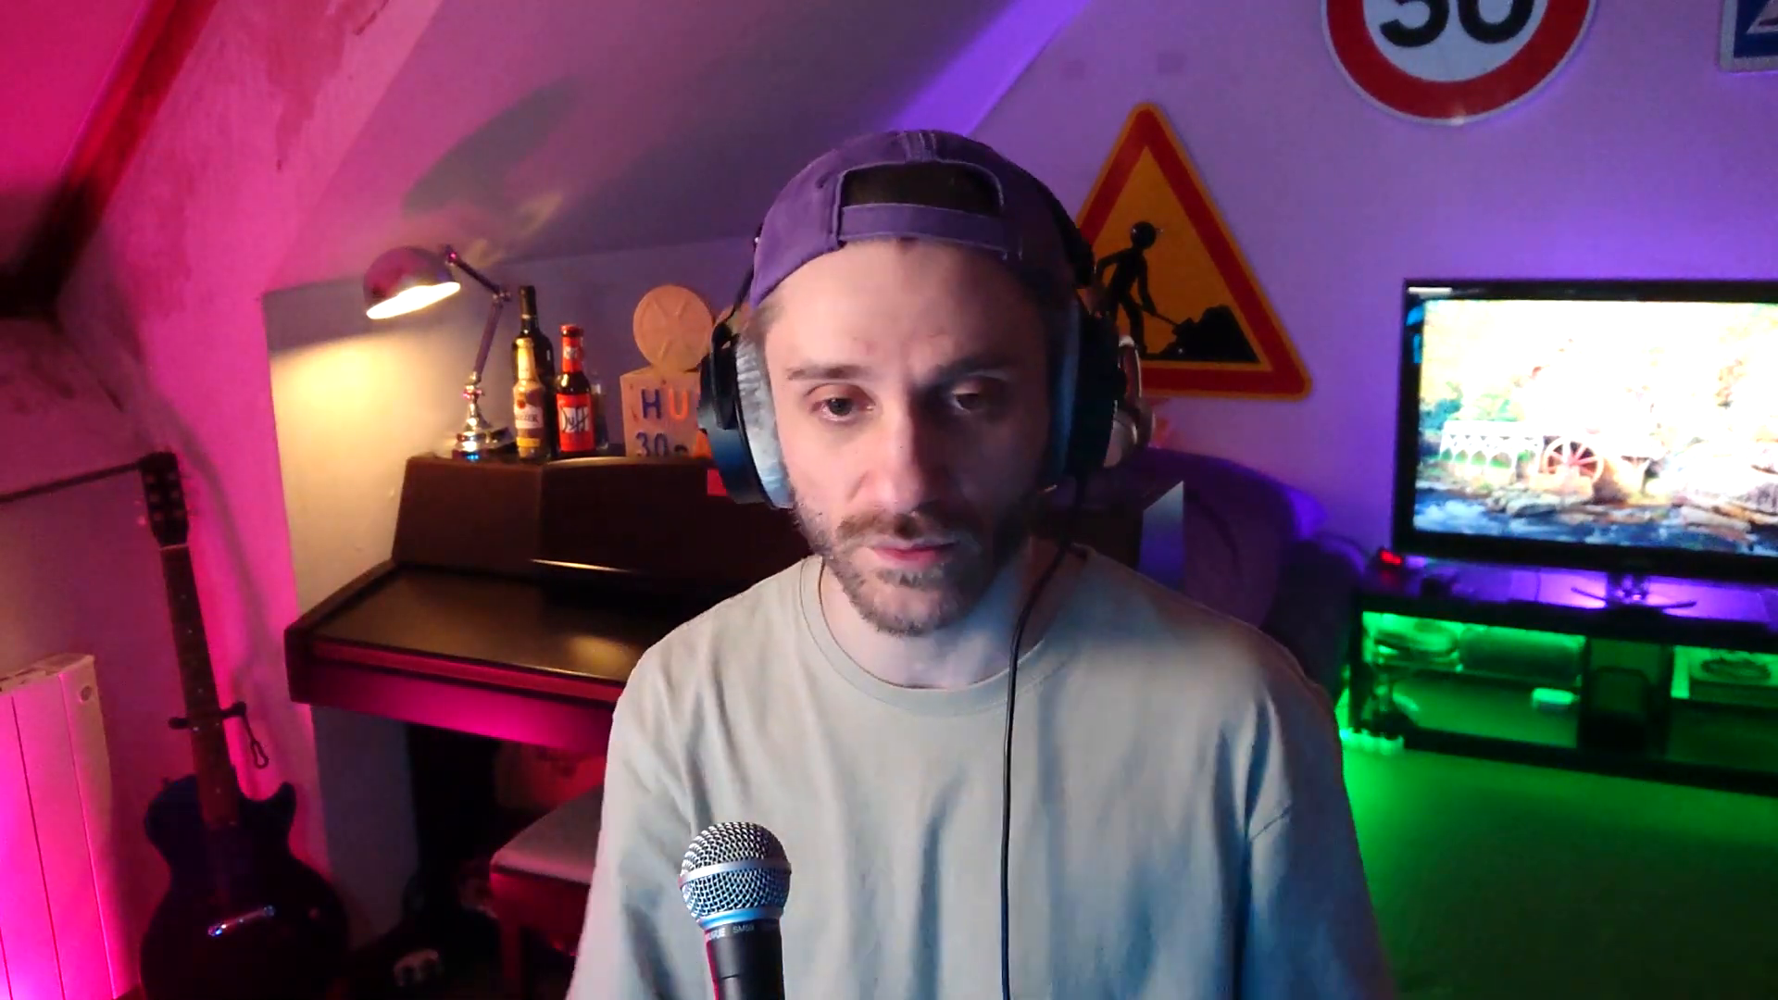
{"action": "left_click_drag", "start_coordinate": [1377, 138], "coordinate": [389, 747]}
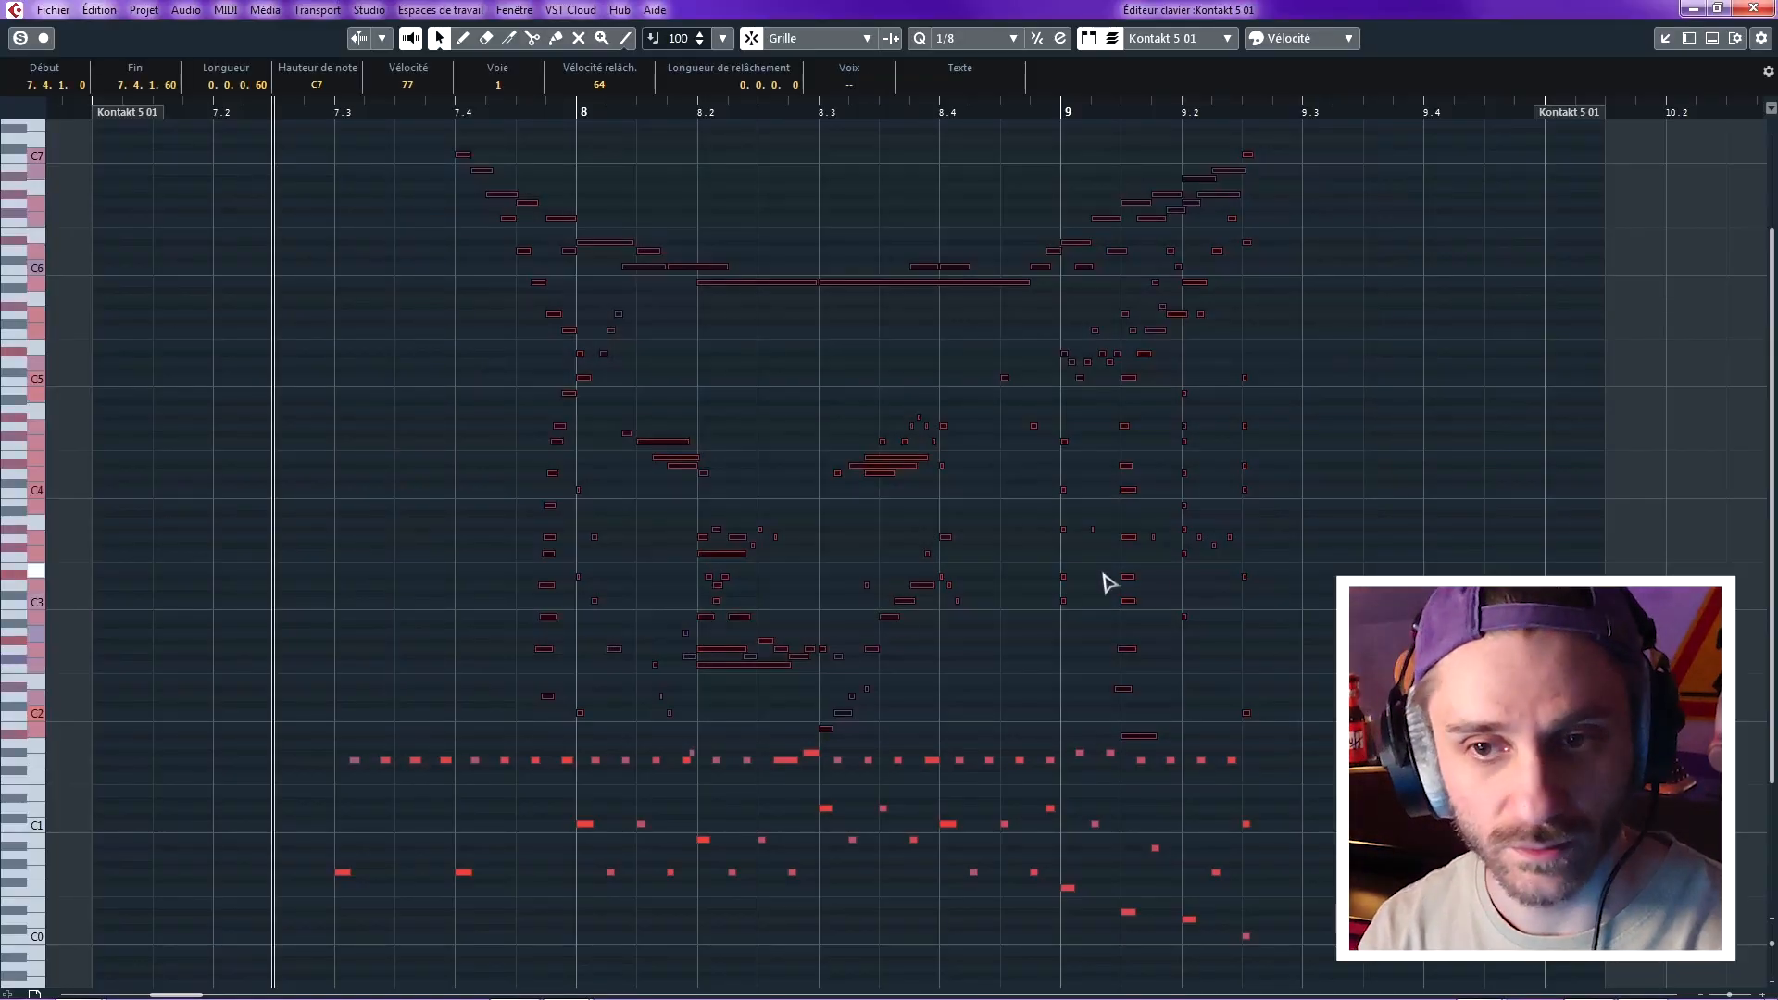
{"action": "left_click_drag", "start_coordinate": [1309, 574], "coordinate": [1335, 555]}
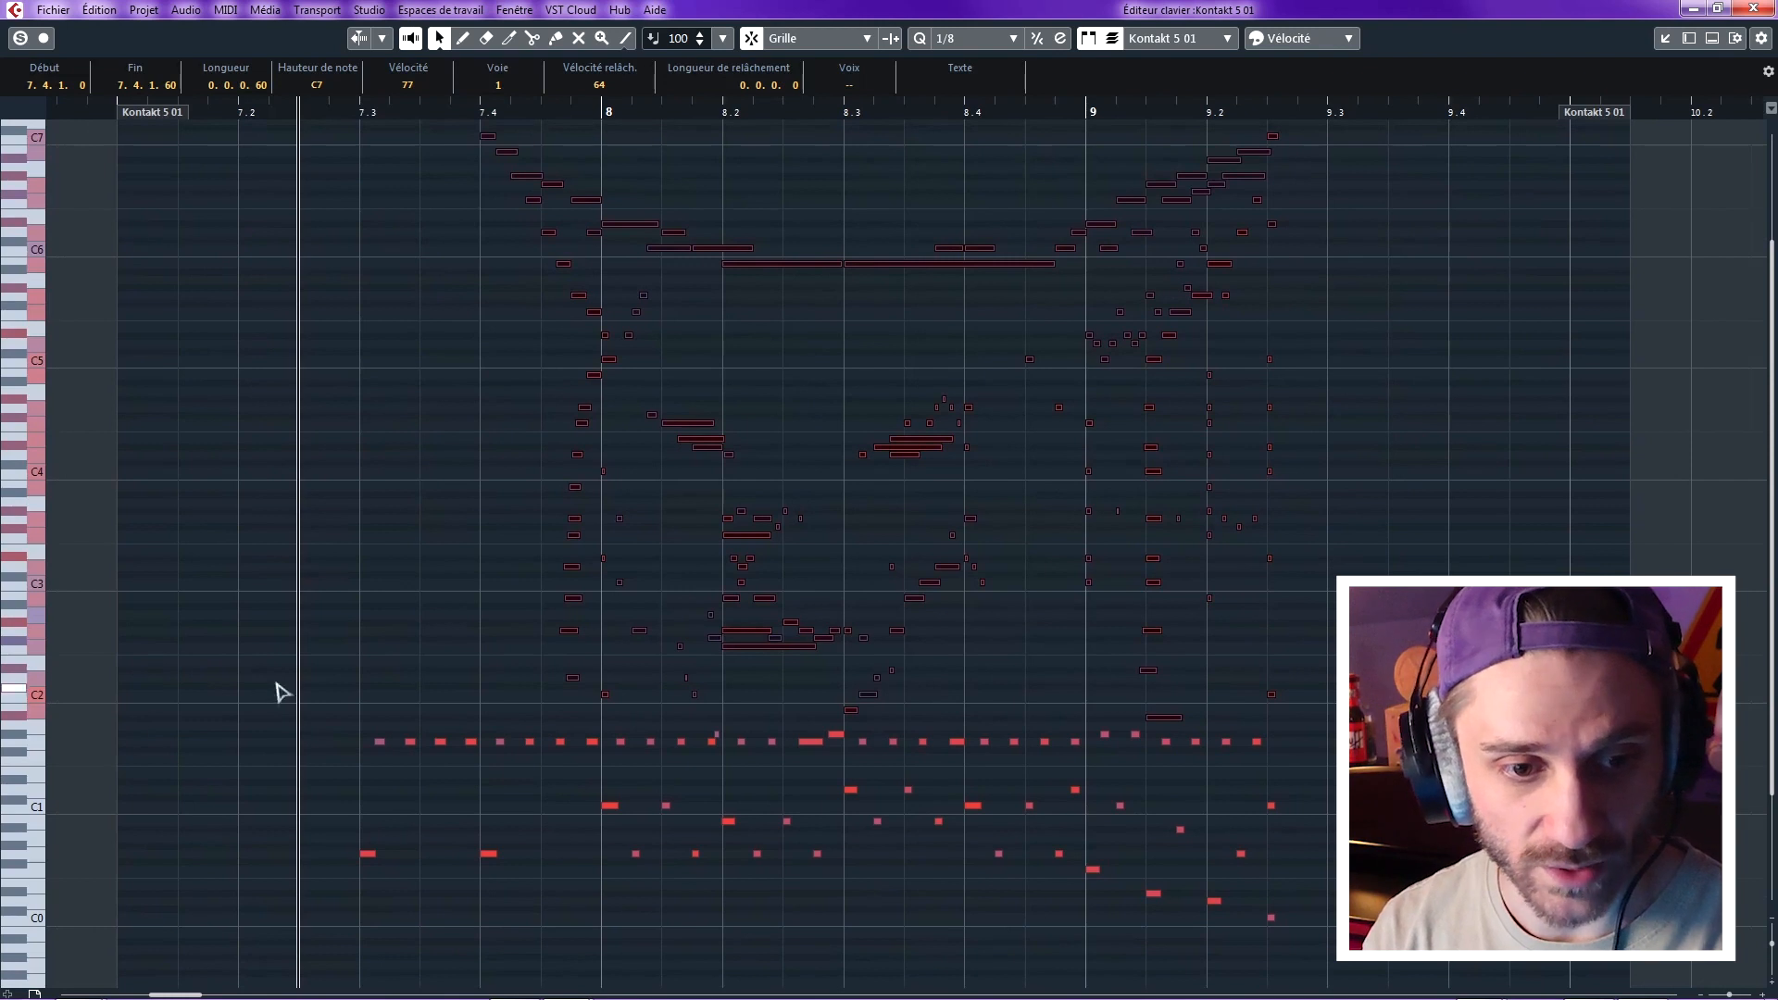
{"action": "key", "text": "Delete"}
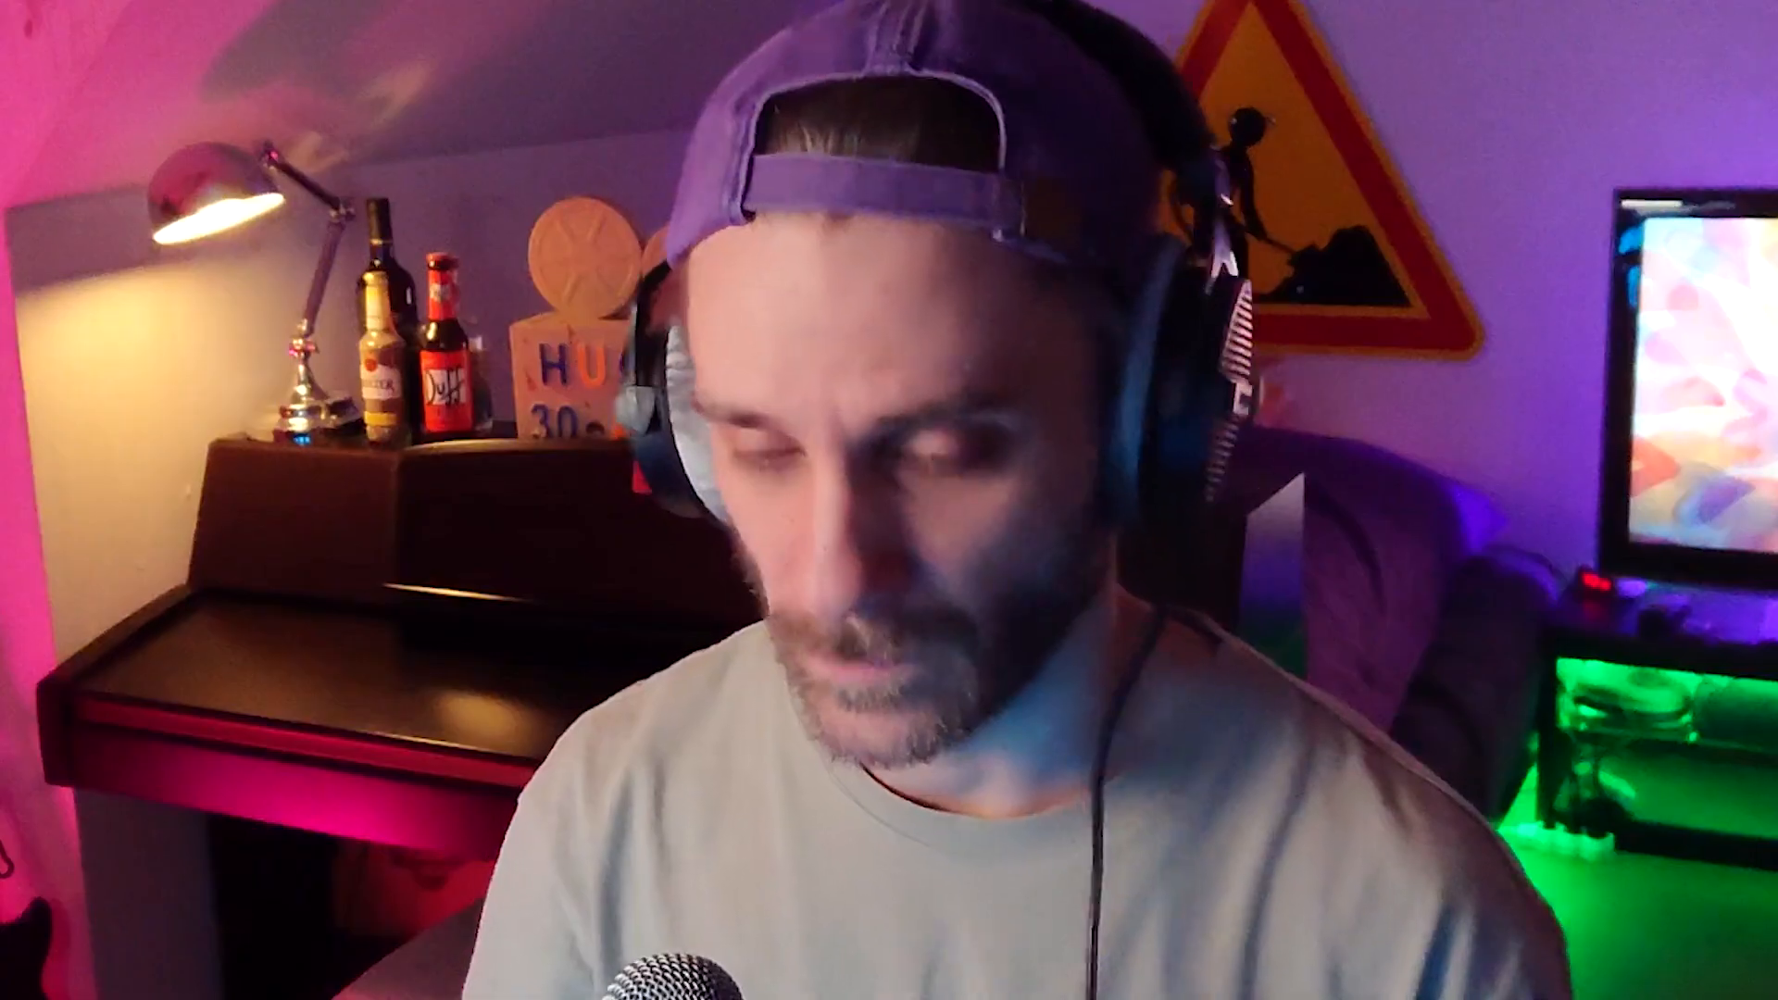
- Delete the bass notes below C2 and the face notes below C5, keeping only the upper outline
{"action": "left_click_drag", "start_coordinate": [250, 953], "coordinate": [1281, 760]}
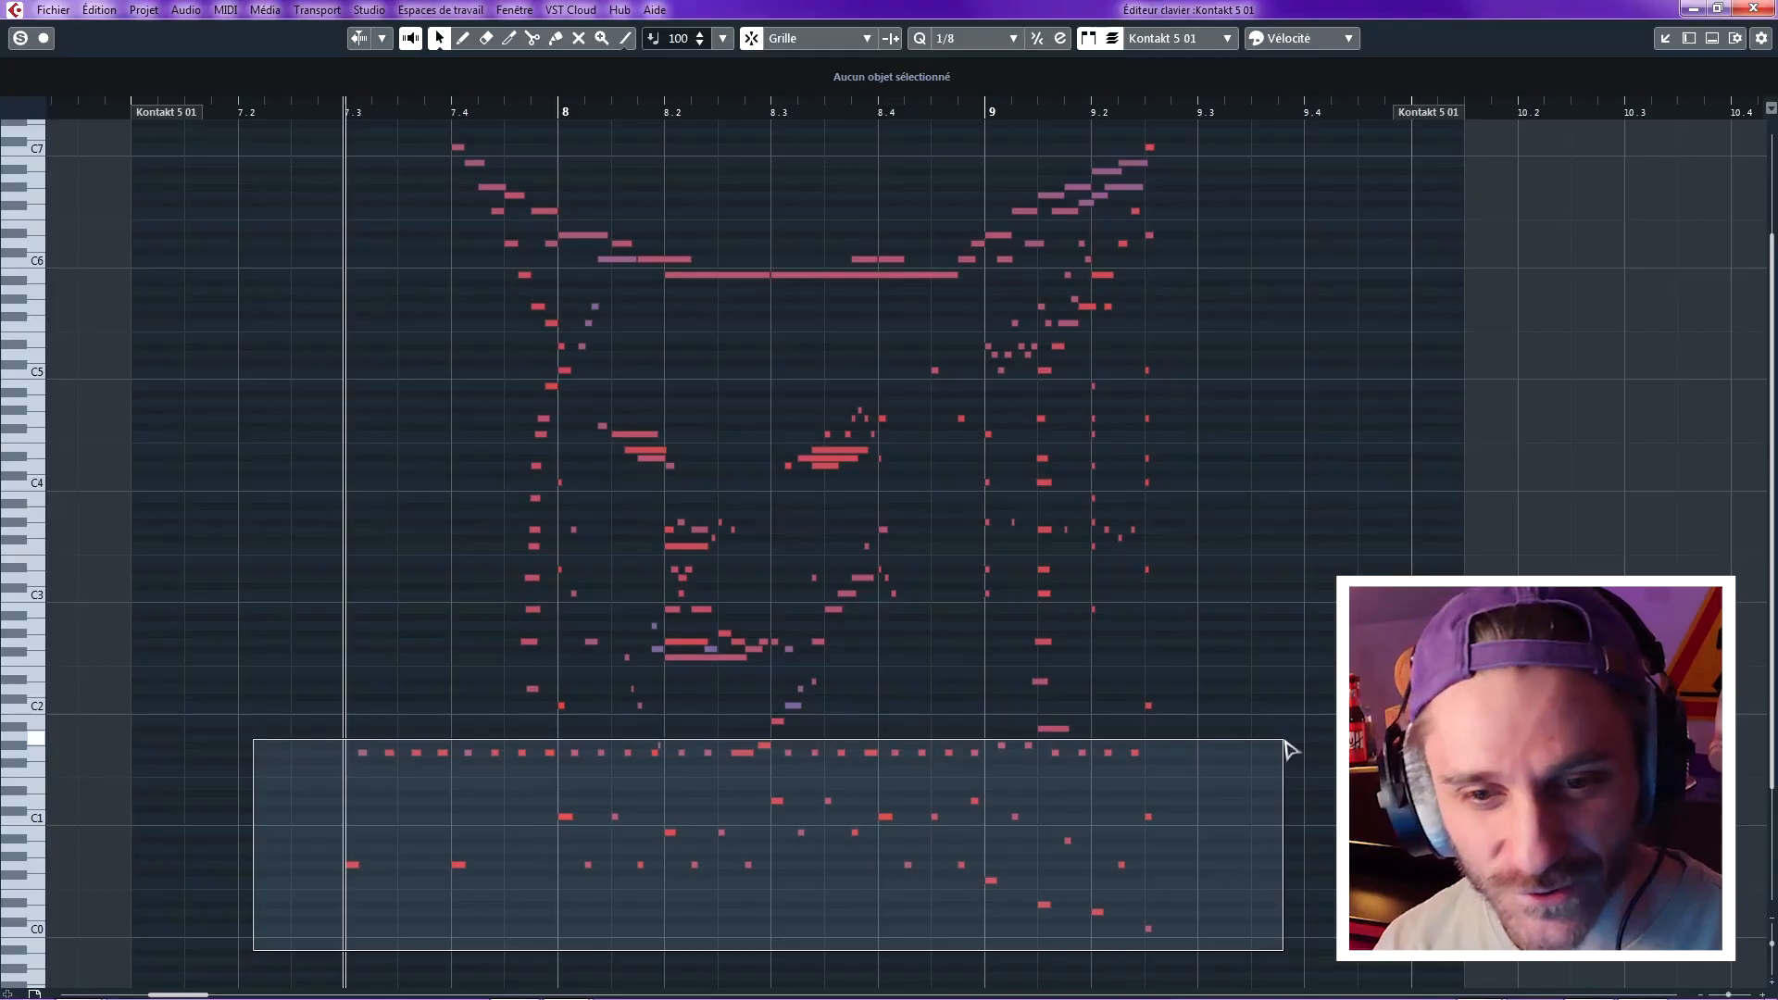
{"action": "key", "text": "Delete"}
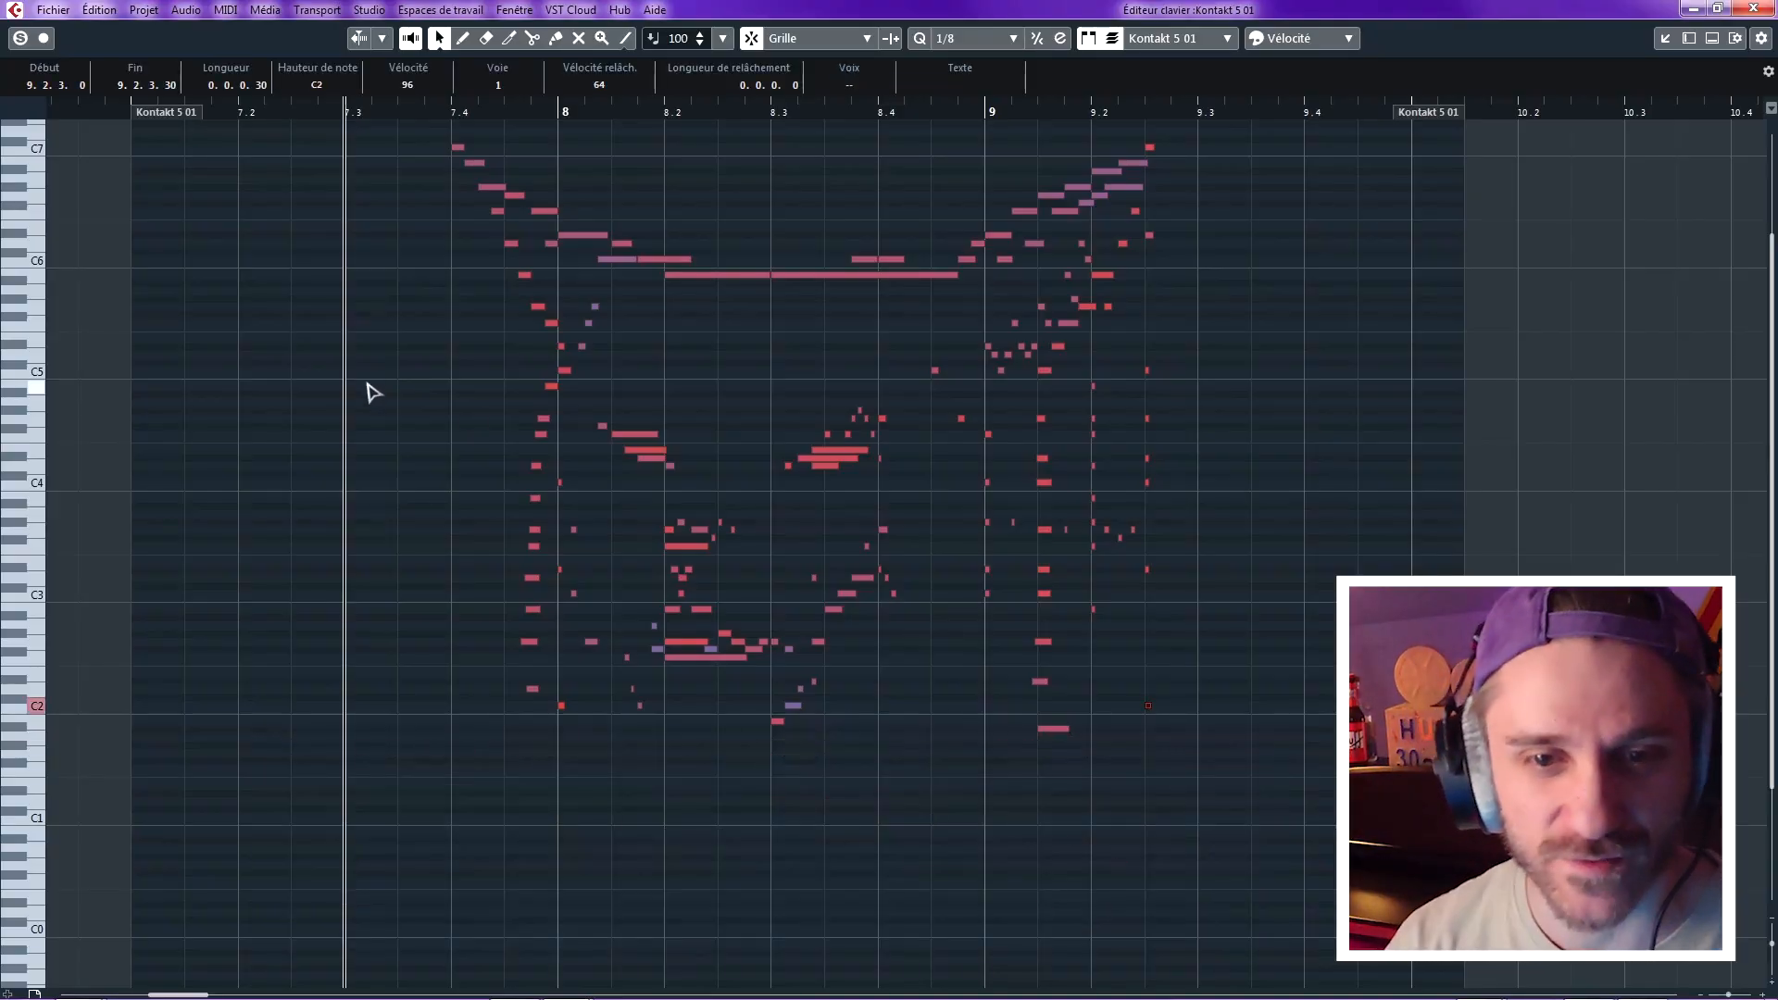
{"action": "left_click_drag", "start_coordinate": [369, 393], "coordinate": [1308, 799]}
{"action": "key", "text": "Delete"}
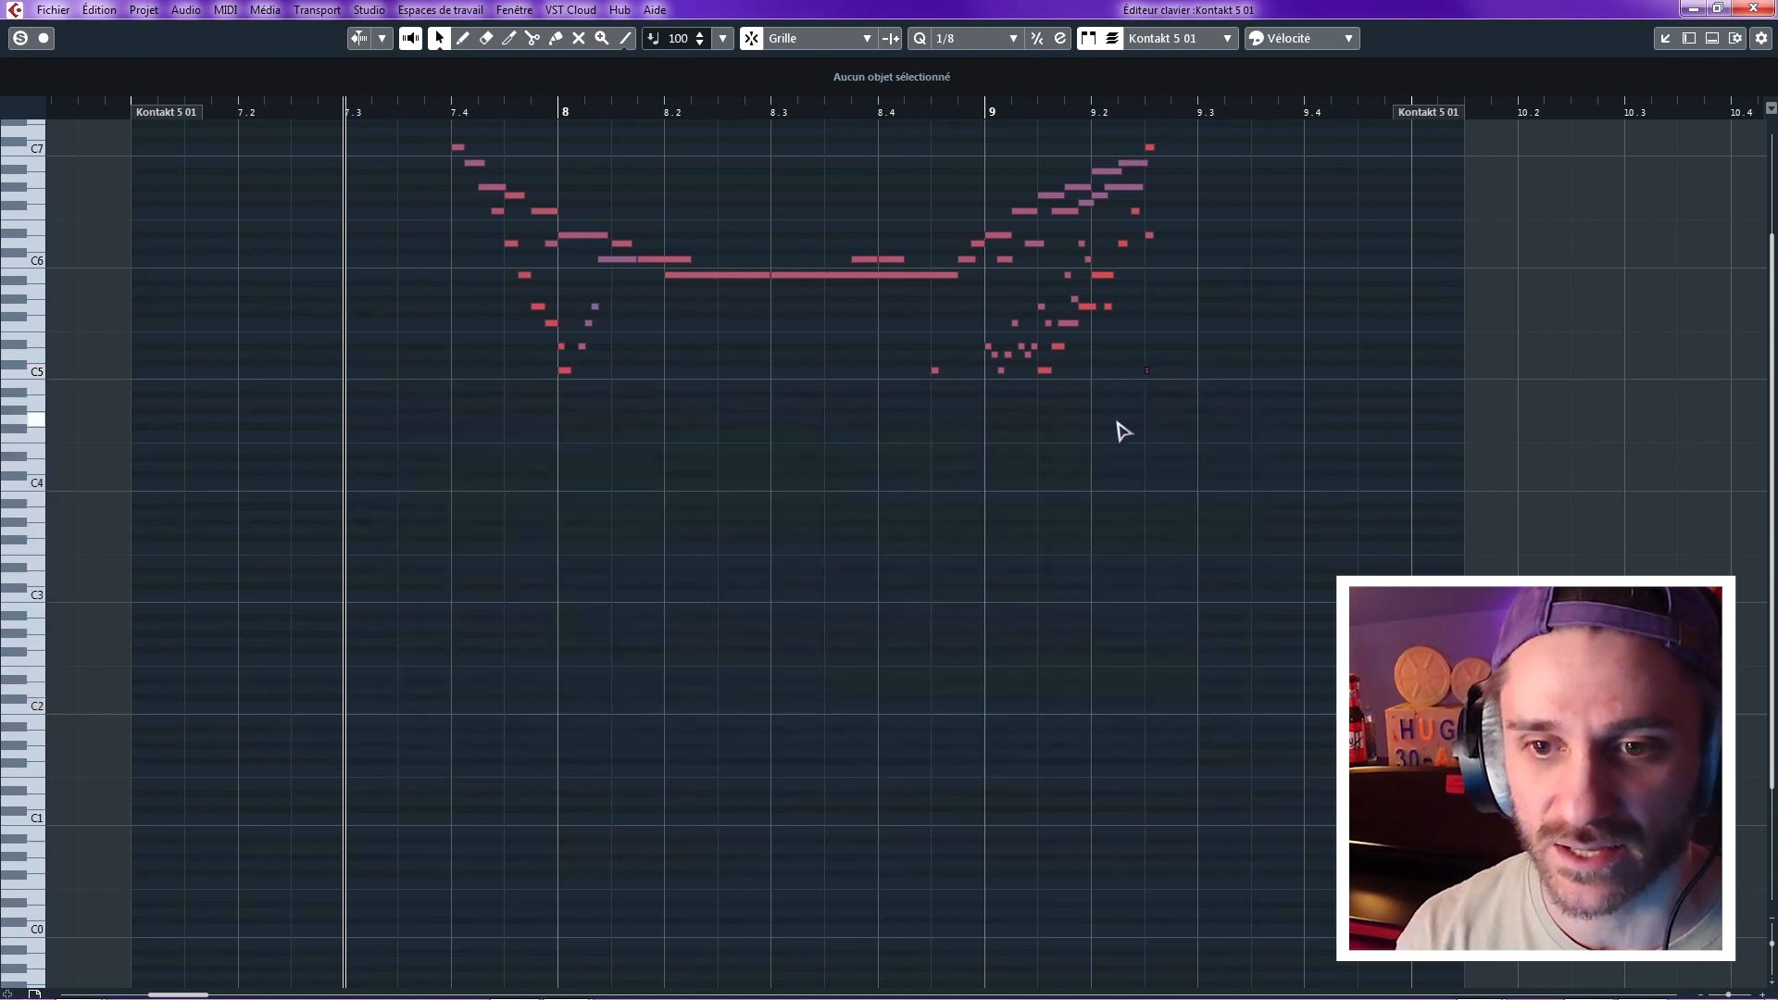
- Play back the upper outline notes above C5 from just before beat 7.4
{"action": "left_click_drag", "start_coordinate": [399, 112], "coordinate": [403, 125]}
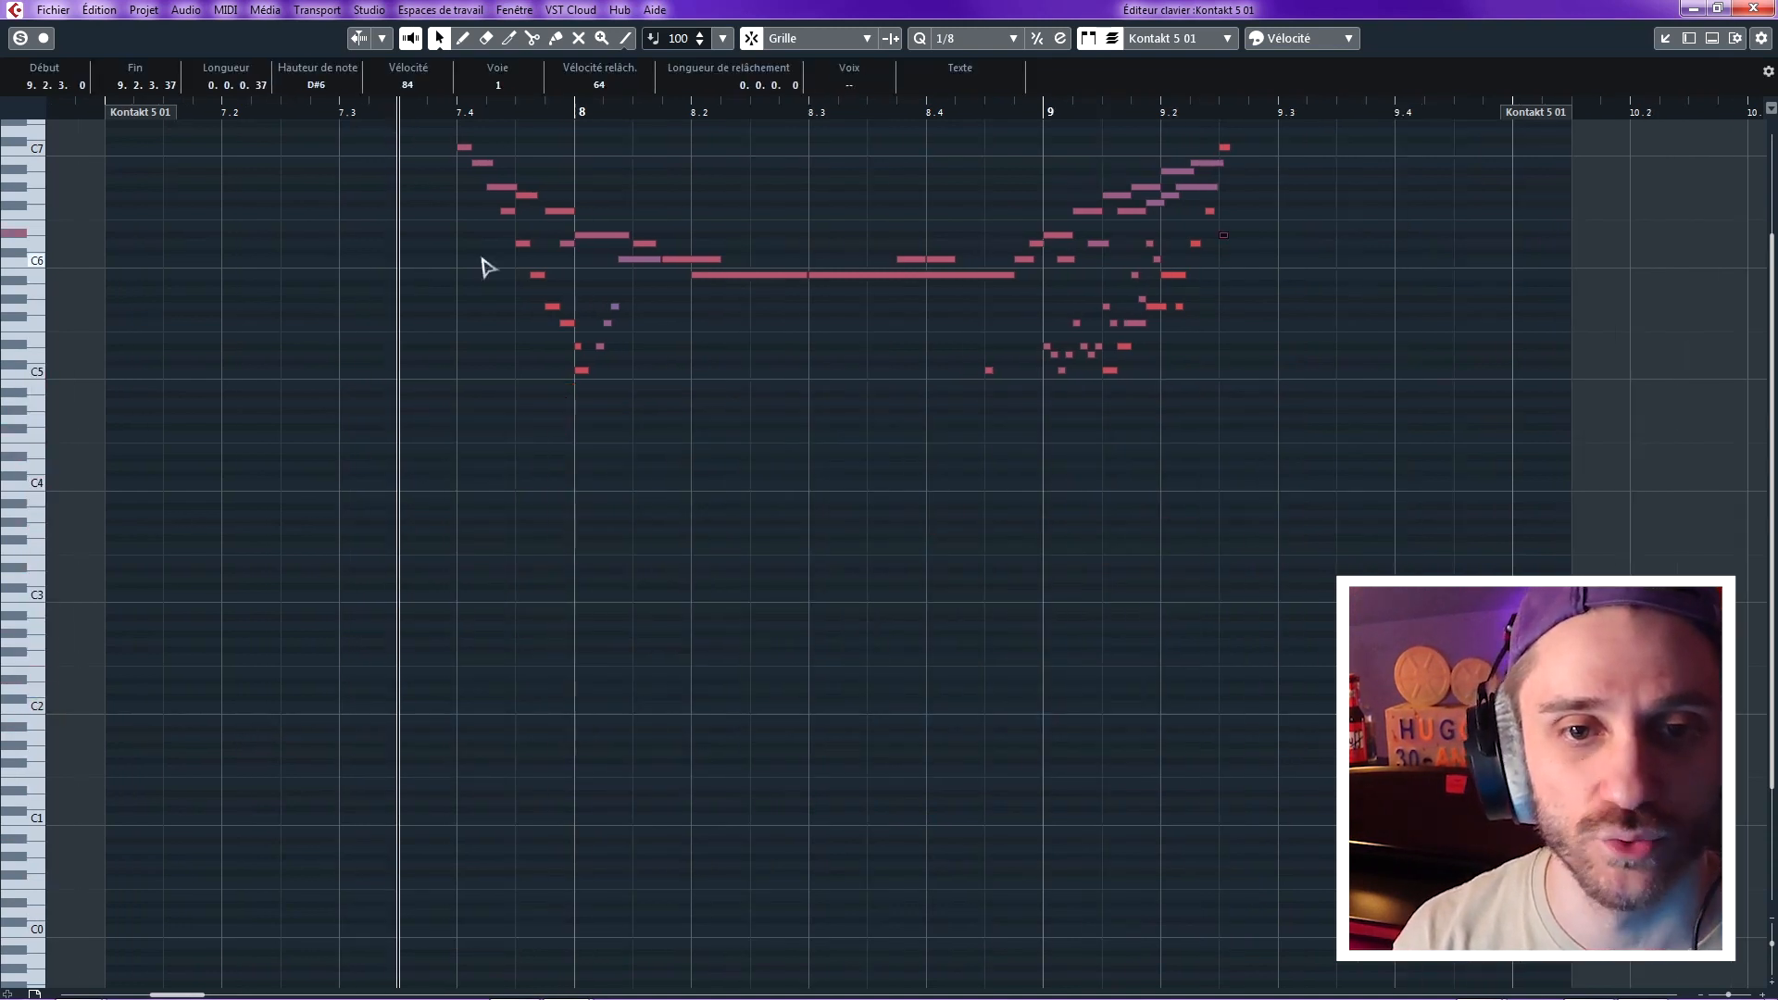
{"action": "left_click_drag", "start_coordinate": [856, 388], "coordinate": [823, 450]}
{"action": "key", "text": "space"}
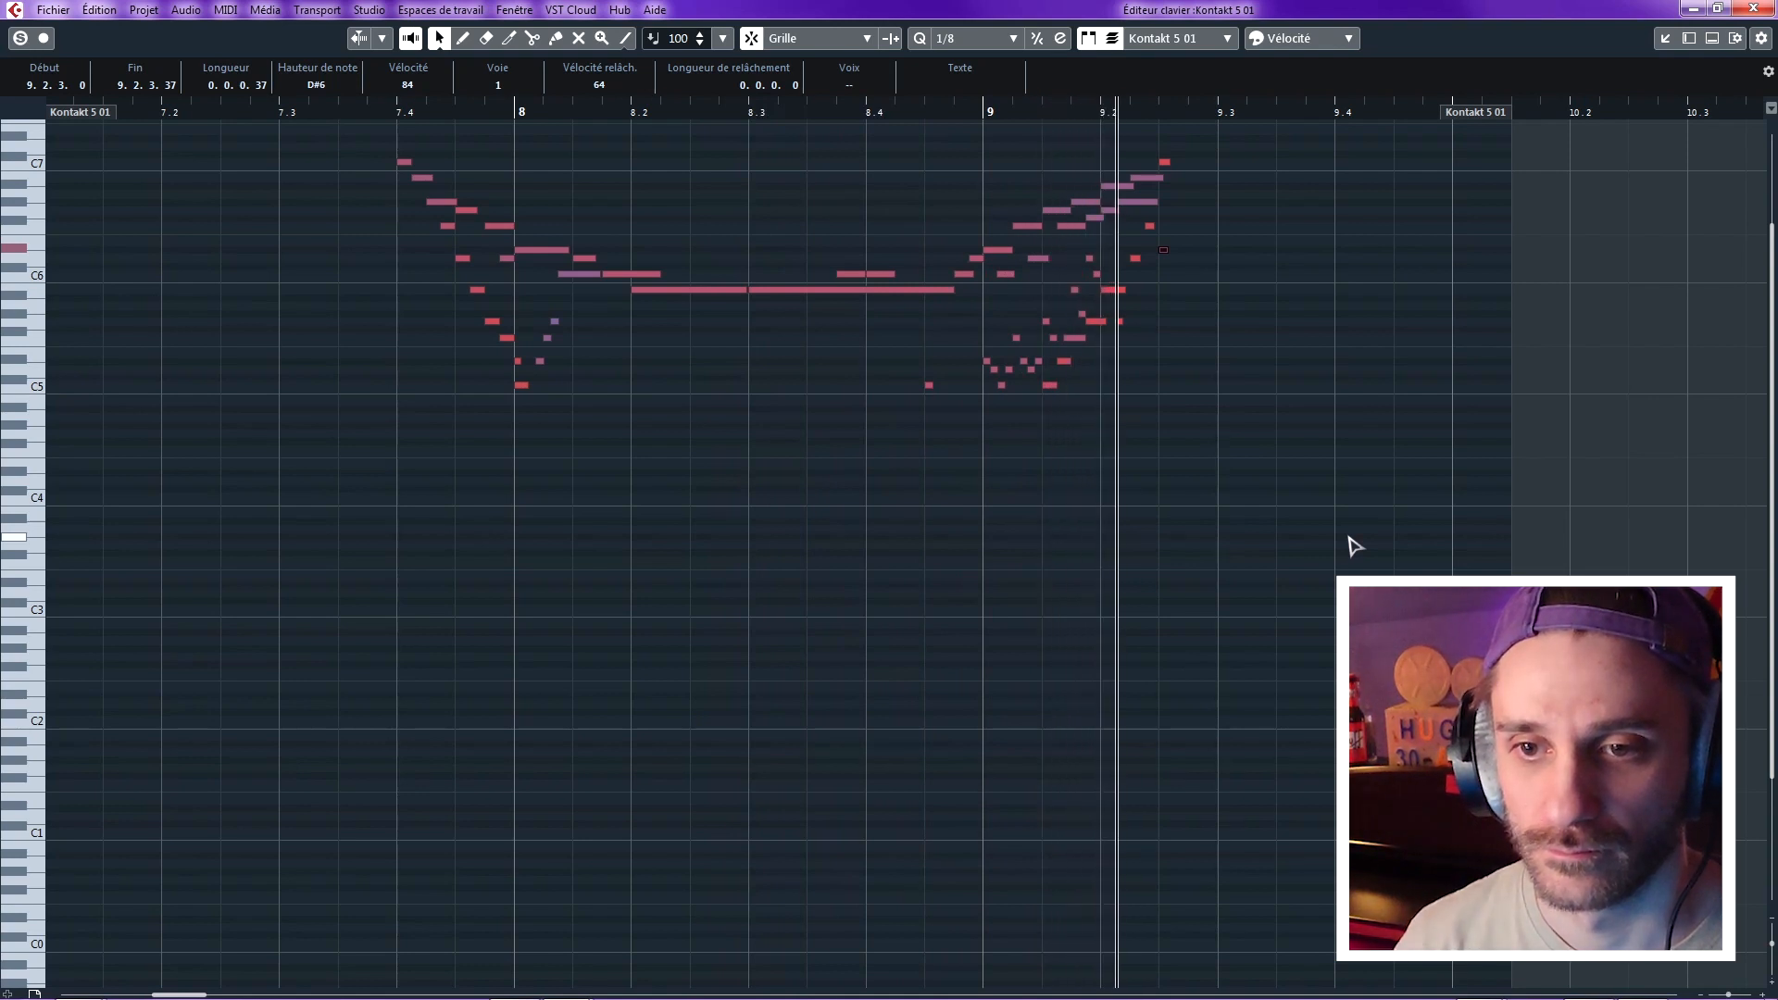
- Delete the upper outline above C5 and play the middle face notes from about beat 7.4
{"action": "left_click_drag", "start_coordinate": [323, 137], "coordinate": [1291, 397]}
{"action": "key", "text": "Delete"}
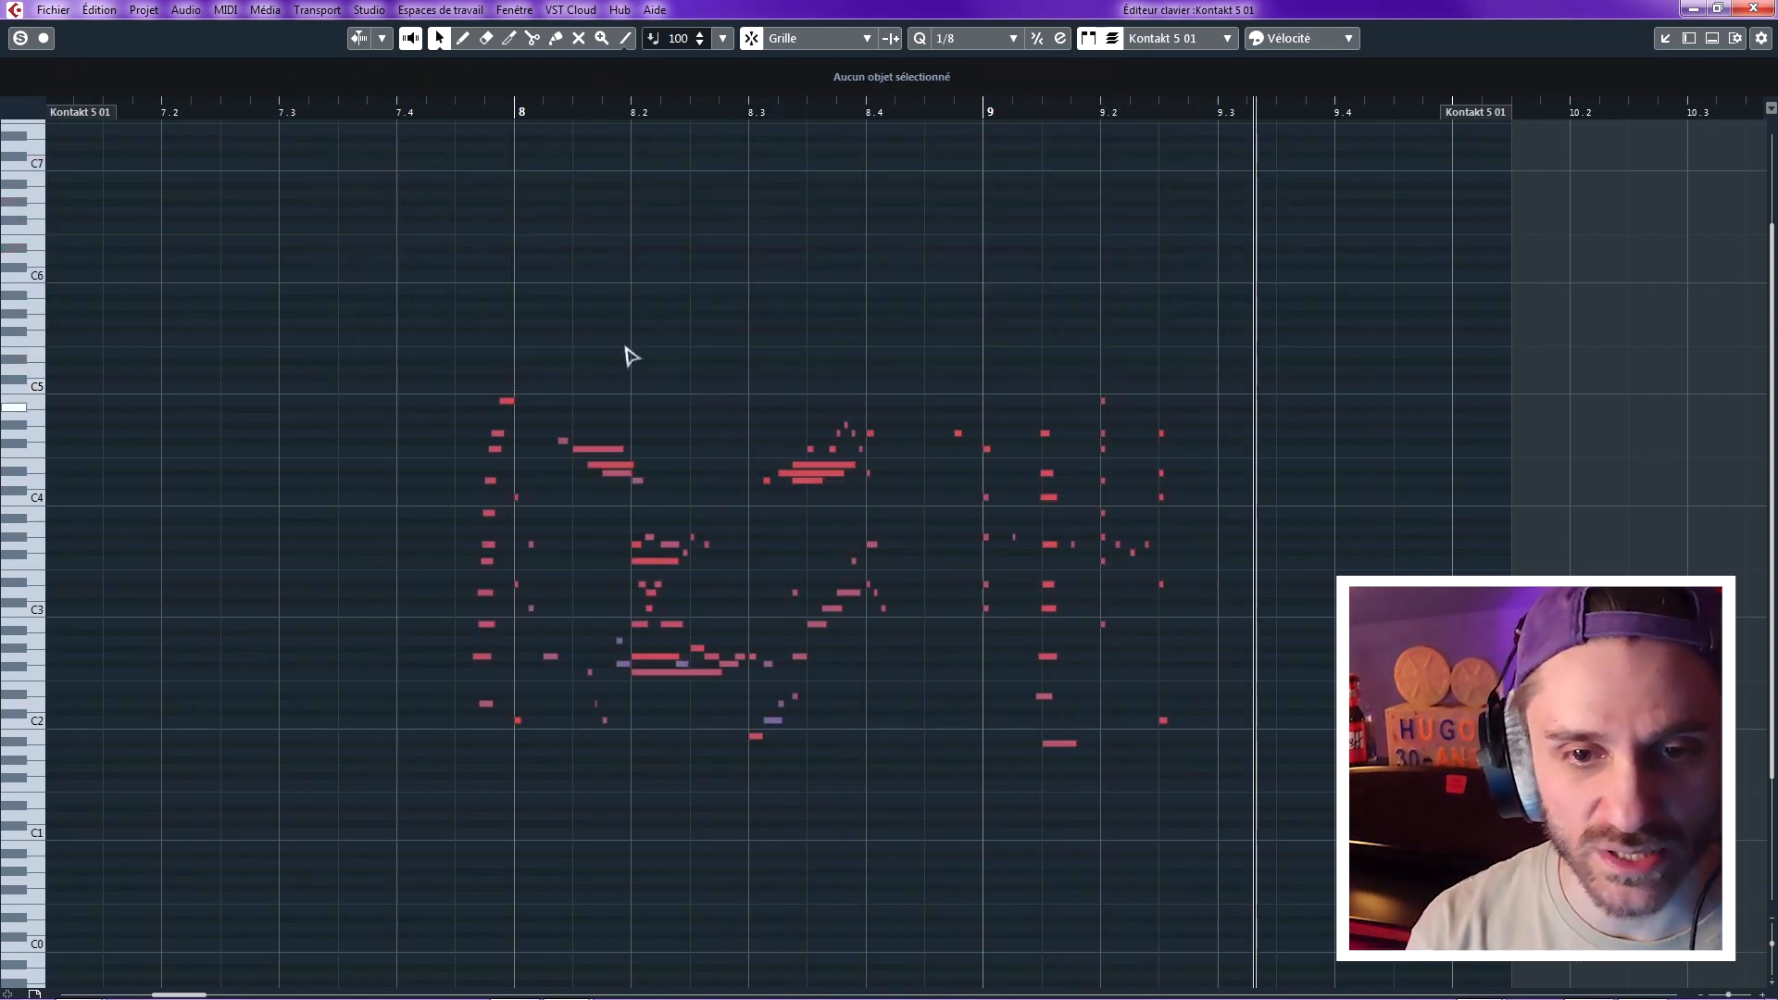
{"action": "left_click", "coordinate": [426, 113]}
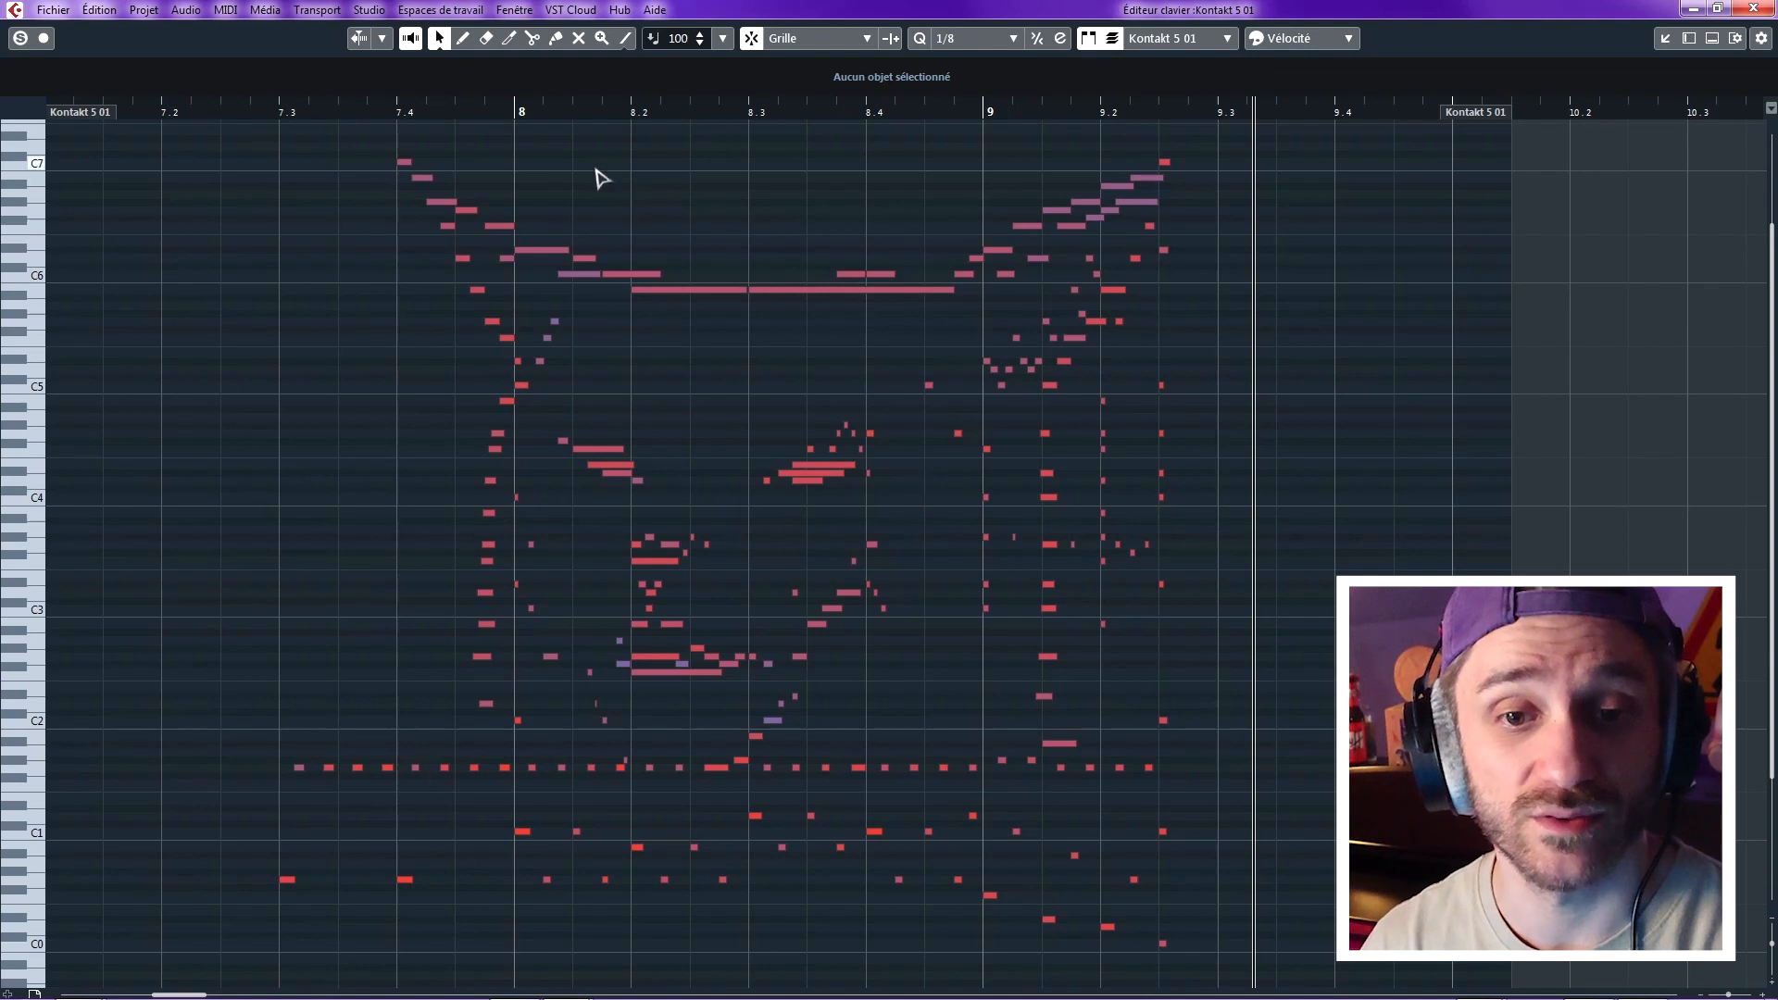
- Split the long notes just below C6 into repeated notes at 1/16 intervals and play the passage from bar 8
{"action": "left_click_drag", "start_coordinate": [574, 179], "coordinate": [941, 346]}
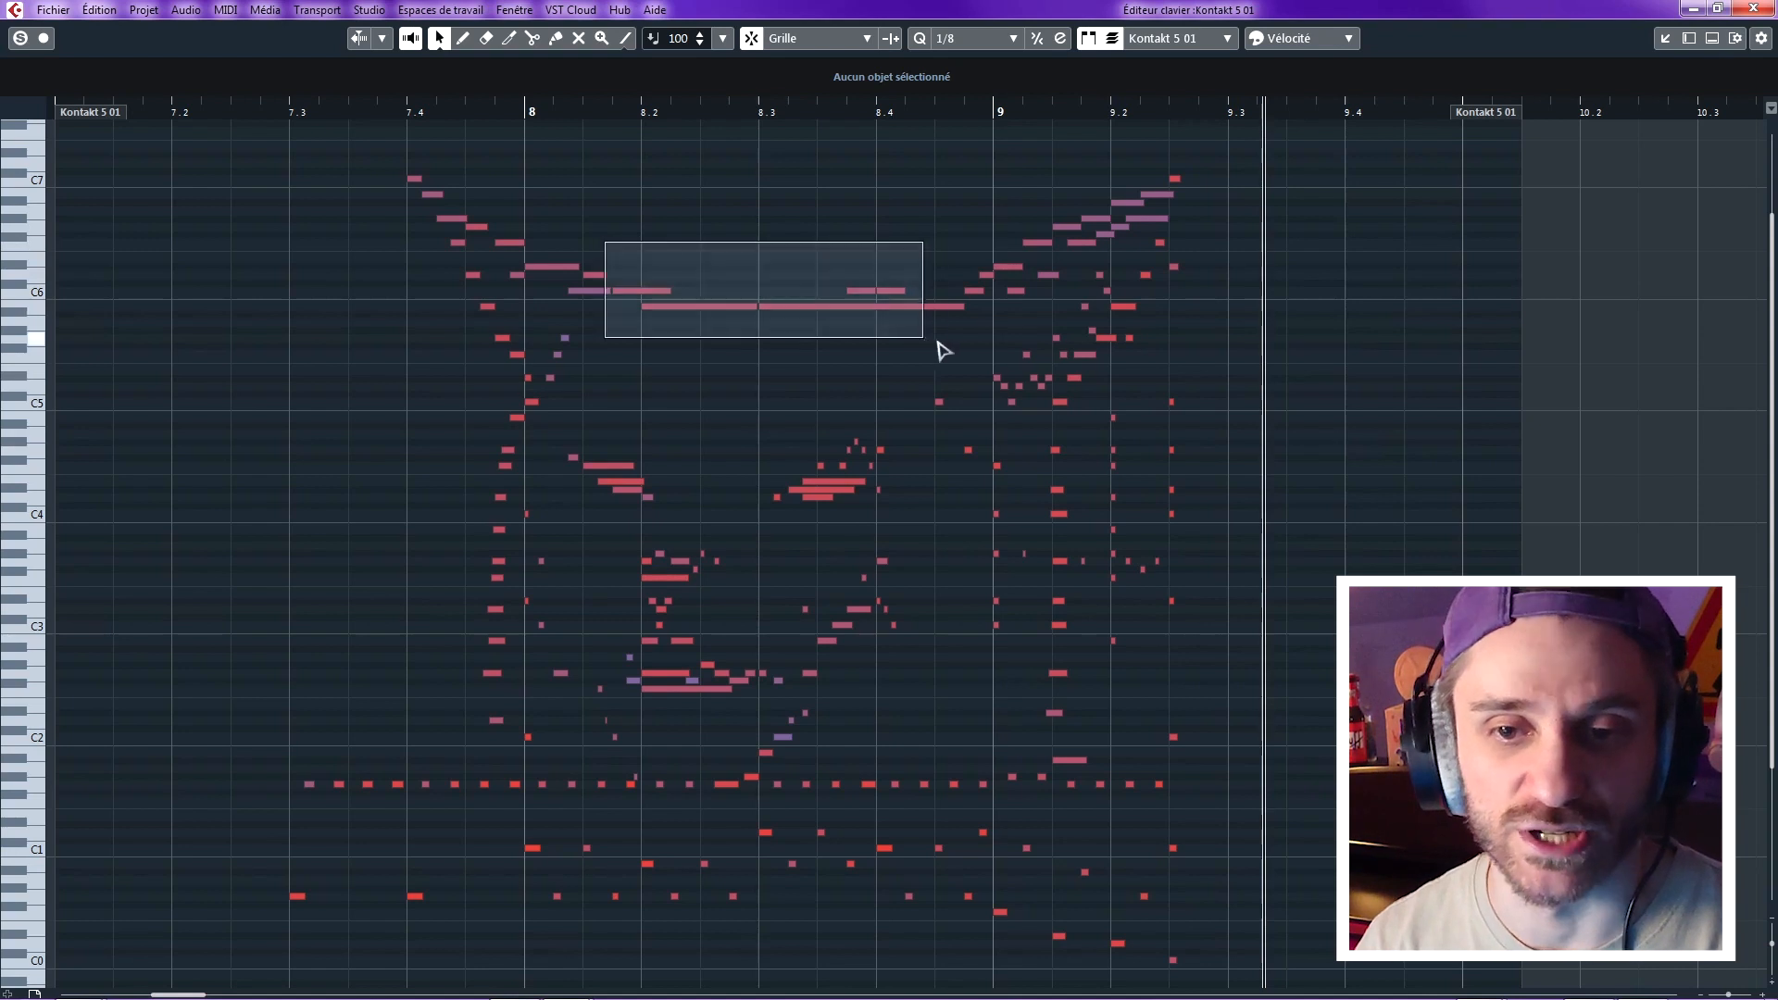
{"action": "left_click_drag", "start_coordinate": [937, 340], "coordinate": [941, 340]}
{"action": "left_click", "coordinate": [730, 318]}
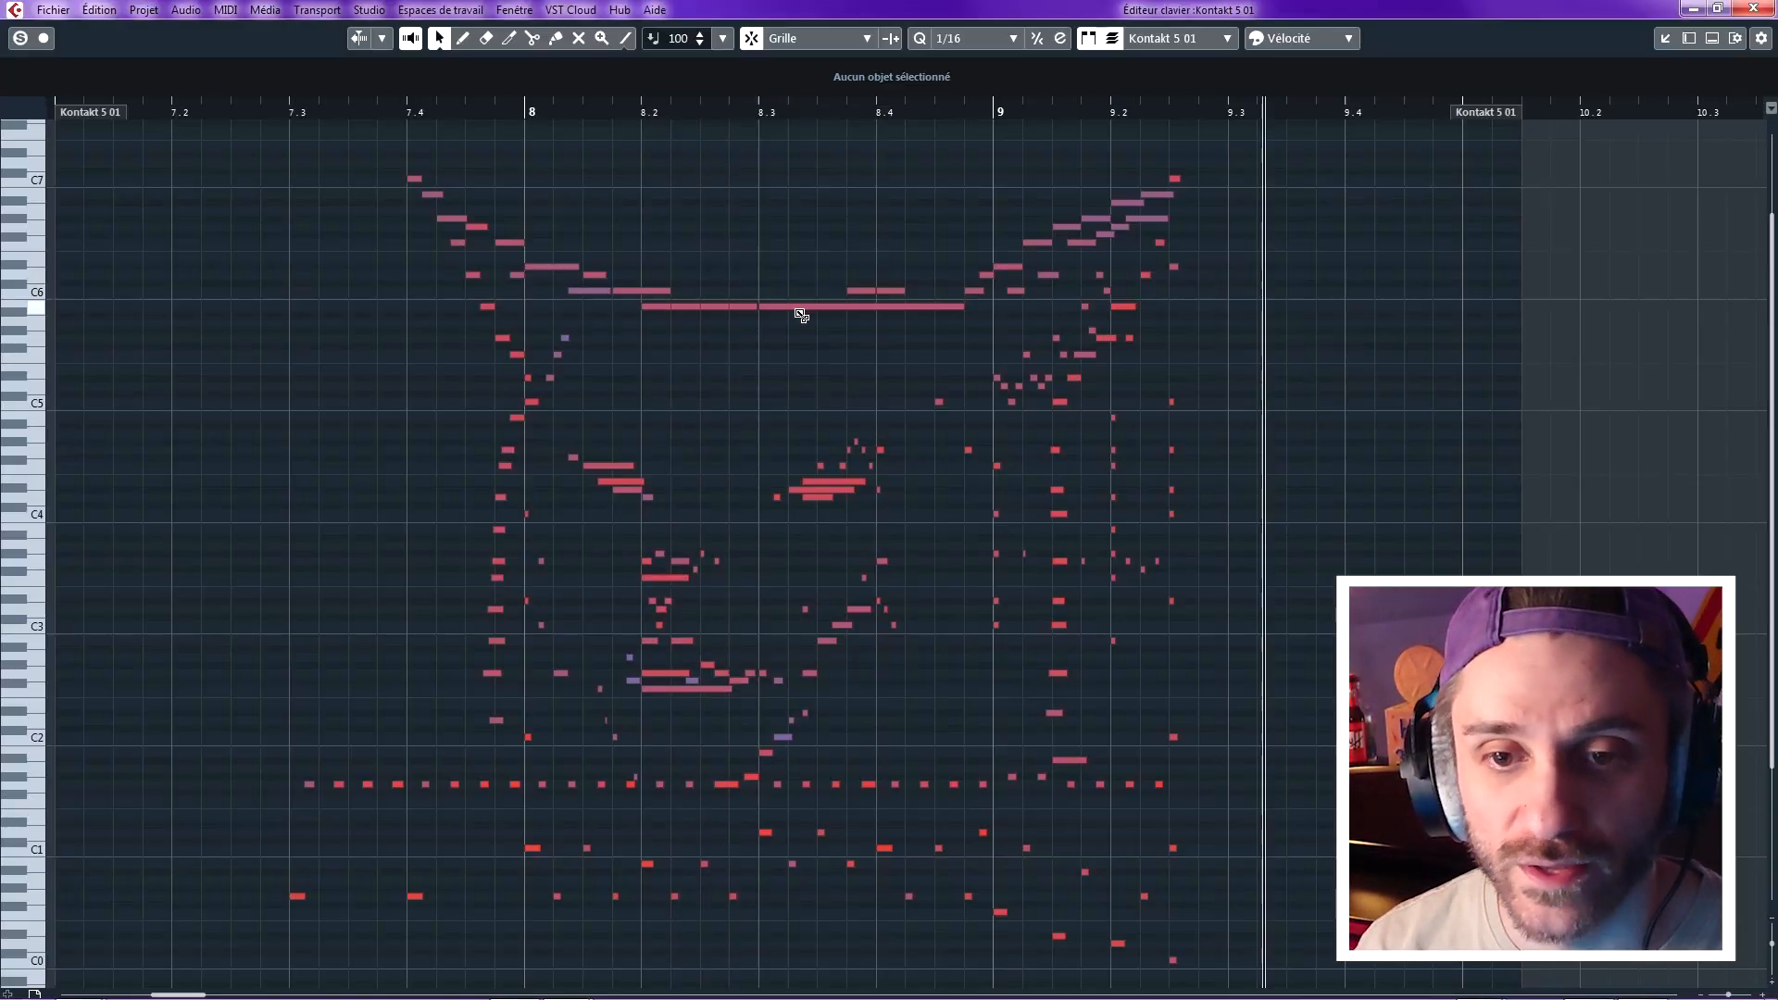
{"action": "left_click", "coordinate": [932, 309], "text": "alt"}
{"action": "left_click_drag", "start_coordinate": [961, 330], "coordinate": [657, 308]}
{"action": "left_click_drag", "start_coordinate": [671, 307], "coordinate": [664, 307]}
{"action": "left_click", "coordinate": [714, 235]}
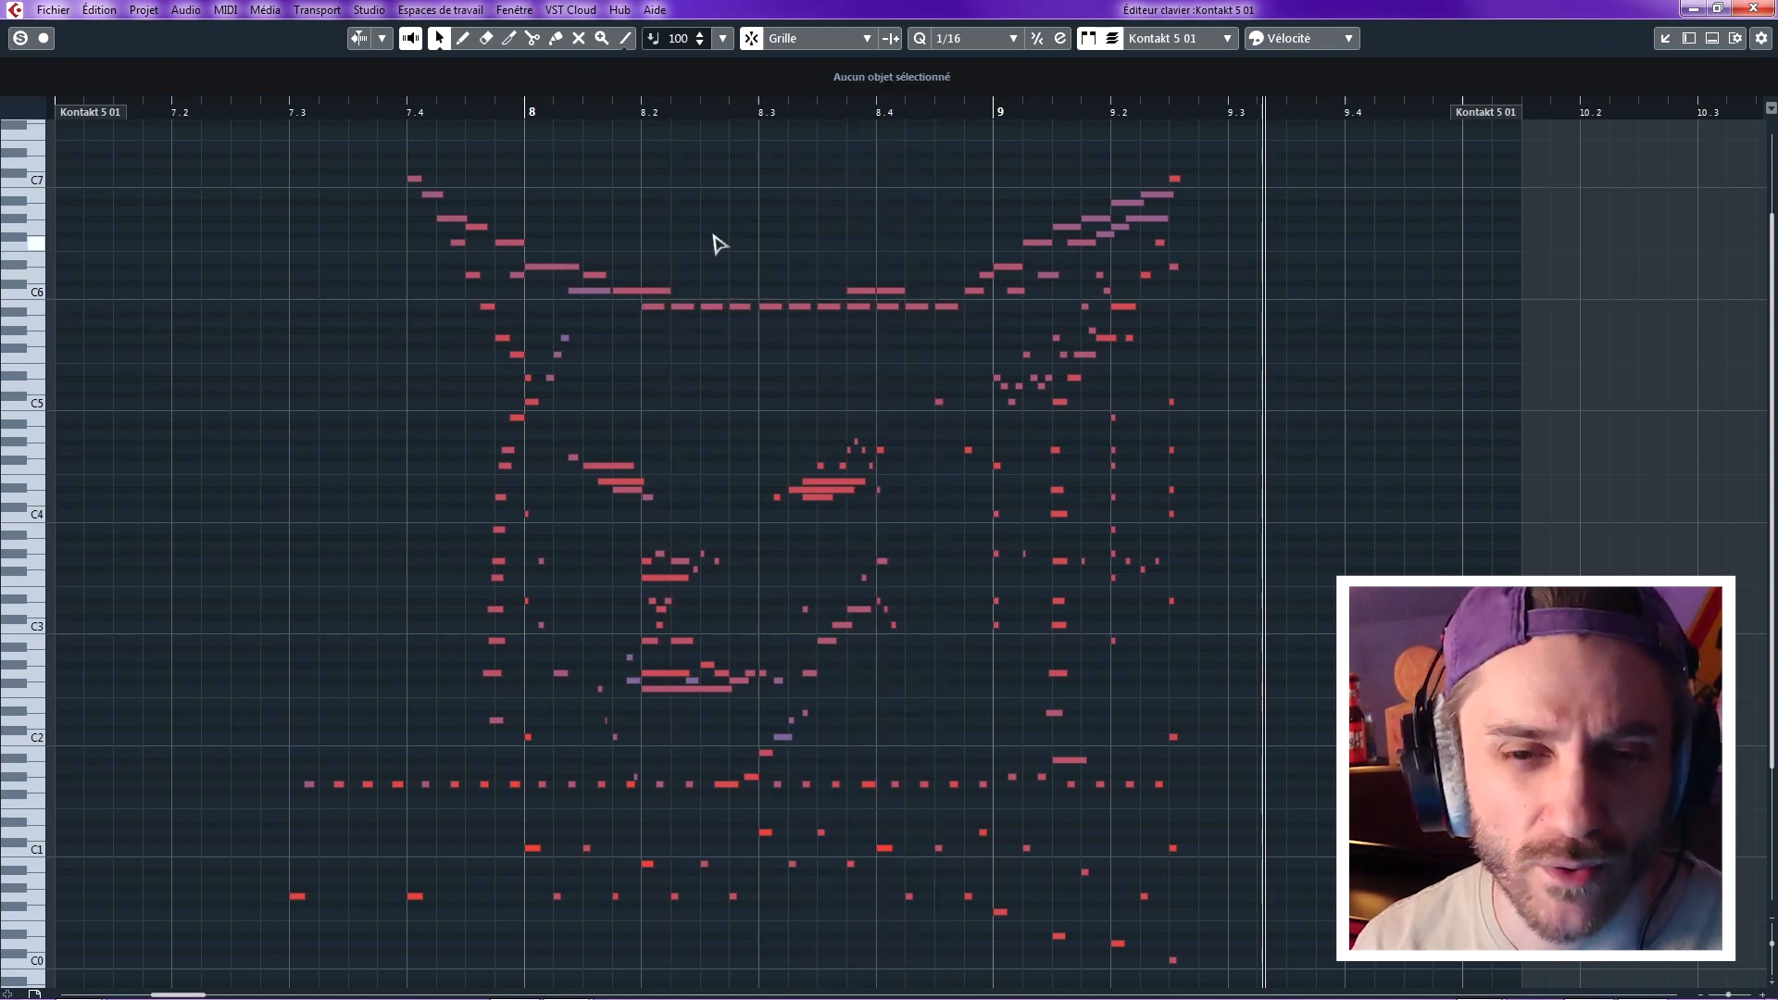
{"action": "left_click", "coordinate": [588, 112]}
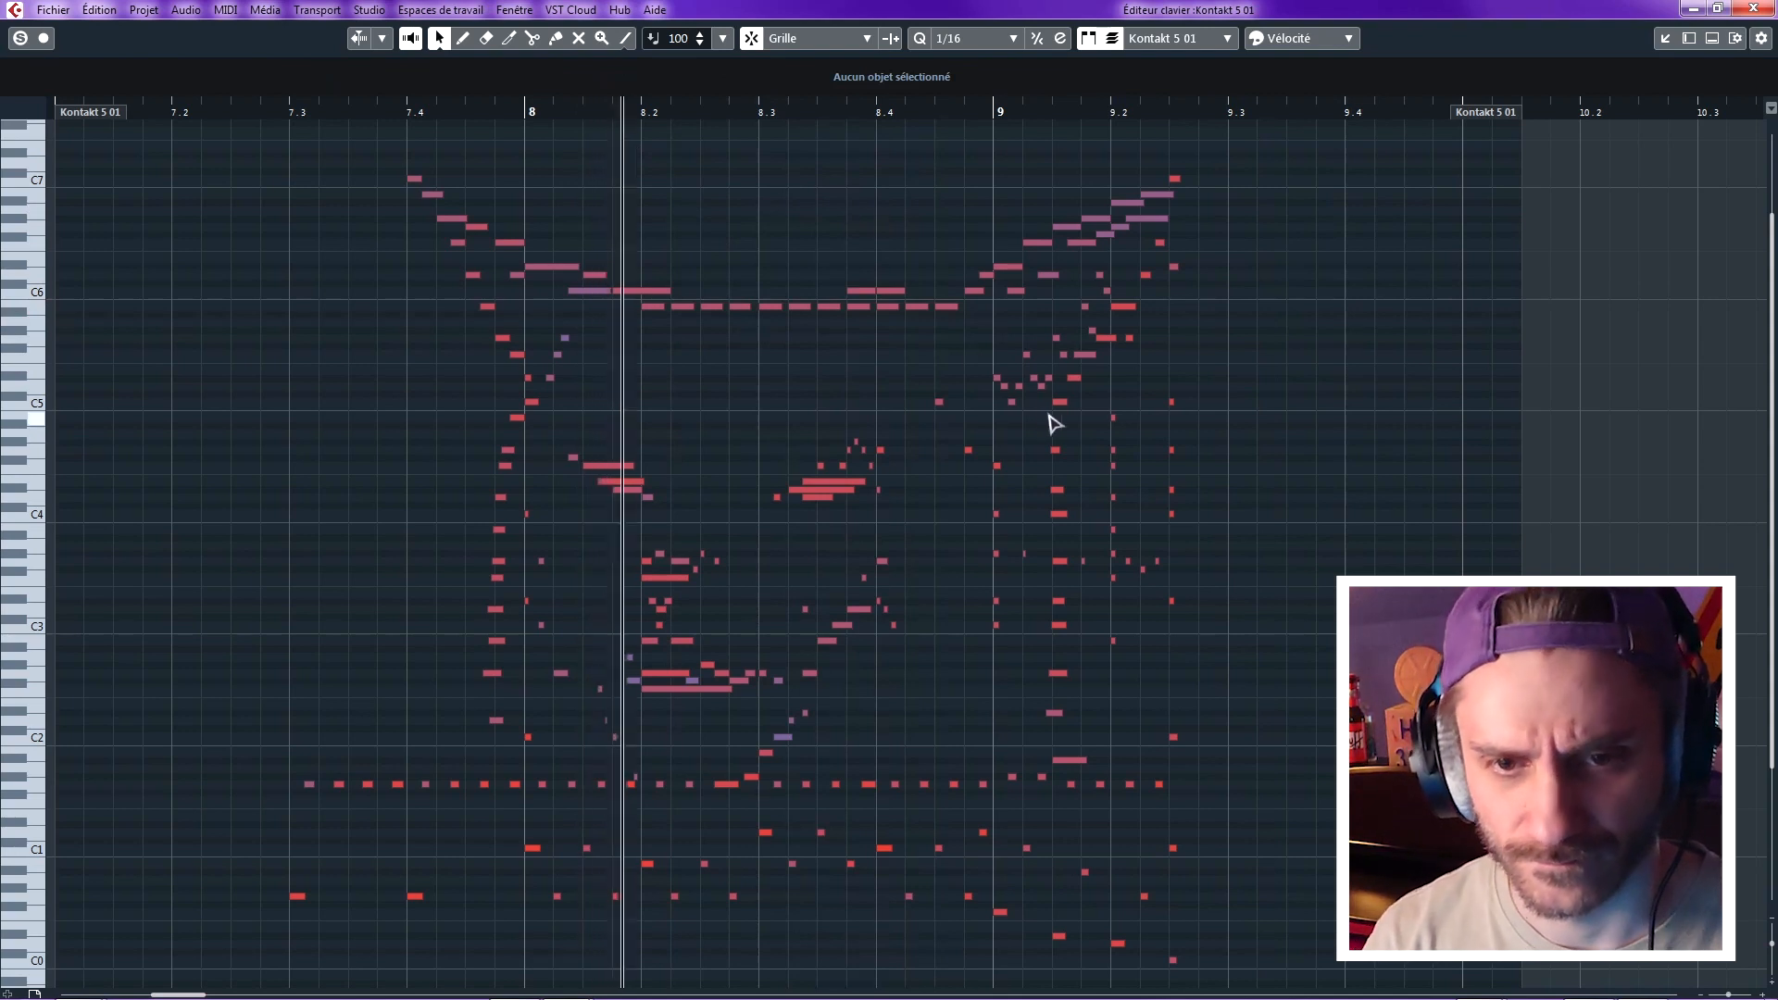
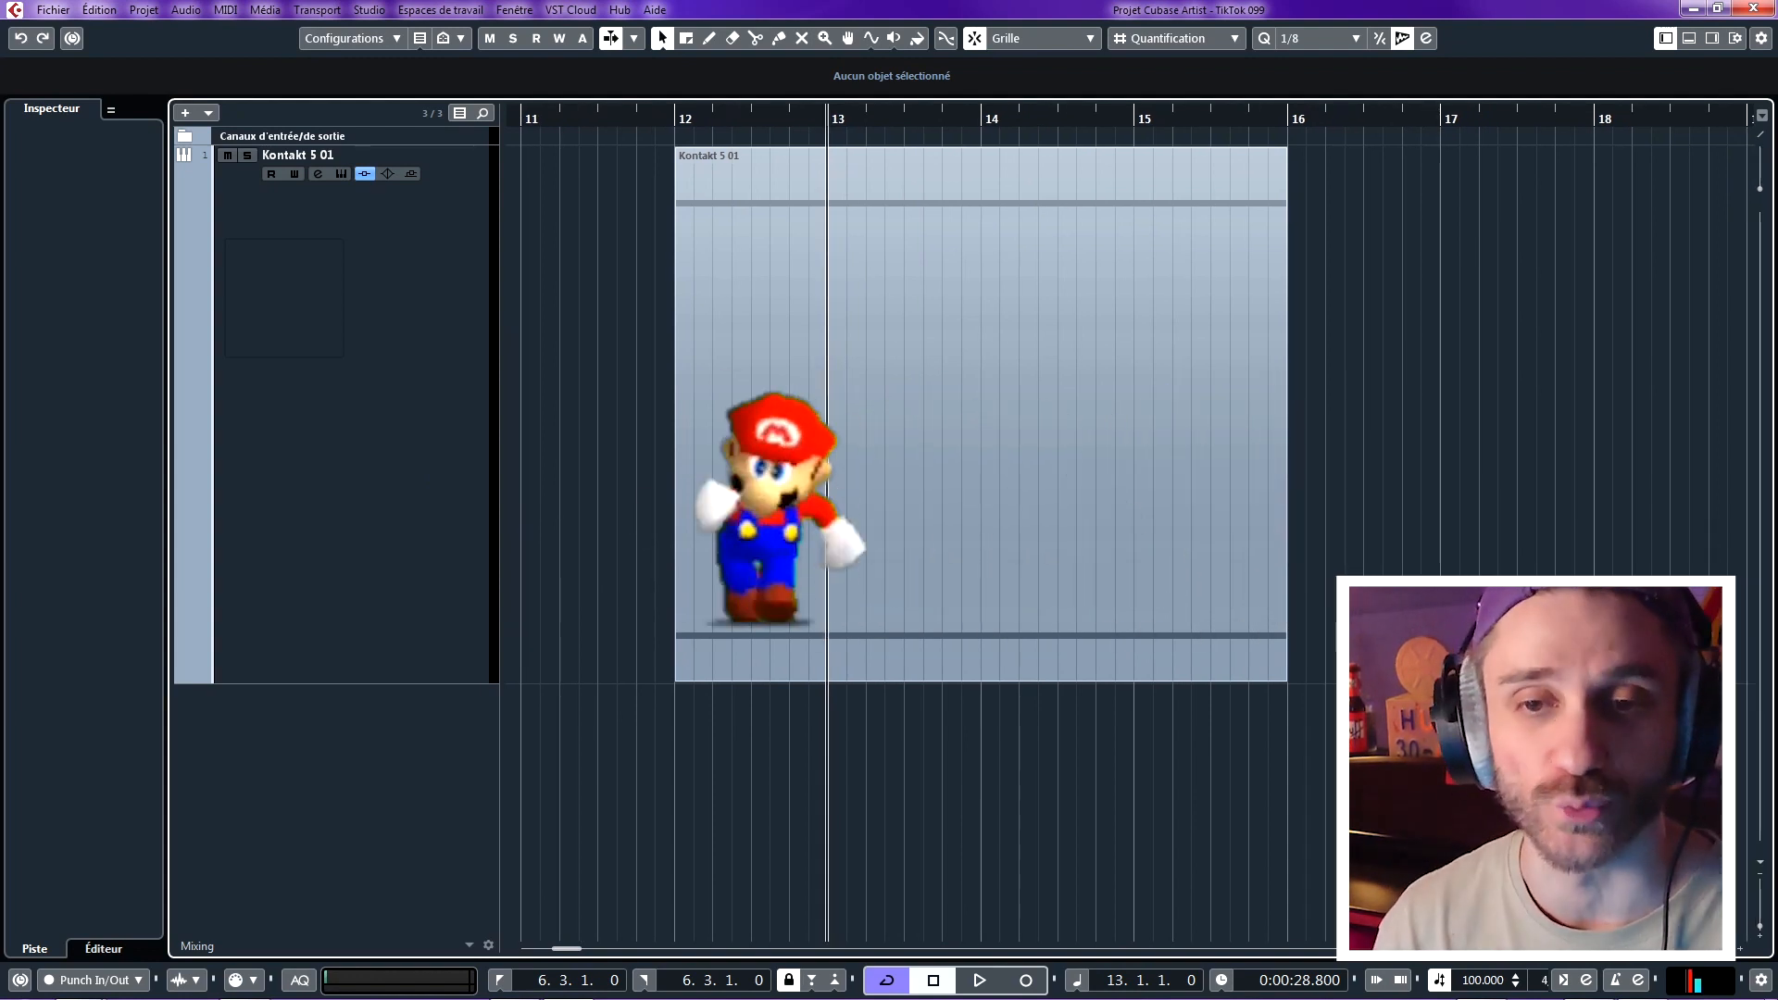
- Open the part at bar 12 and draw two D#4 notes nearly three beats long, starting at bar 13 and ending at bar 15
{"action": "double_click", "coordinate": [1108, 496]}
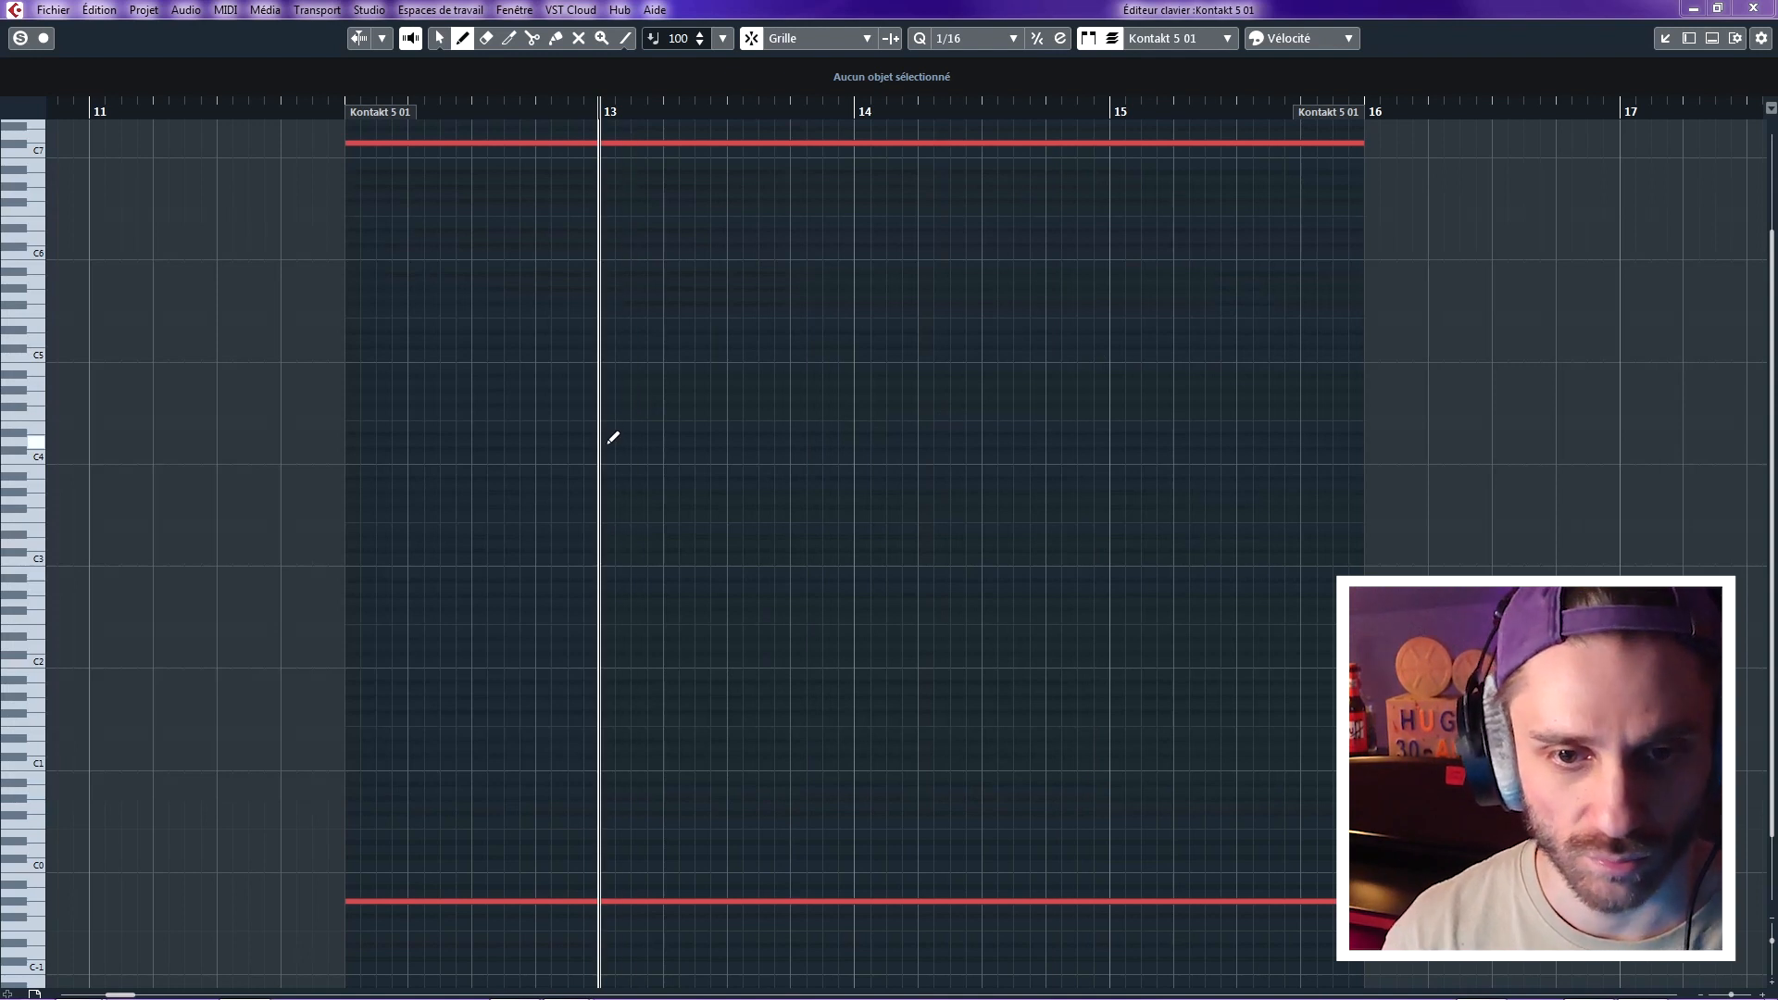
{"action": "left_click_drag", "start_coordinate": [602, 434], "coordinate": [791, 431]}
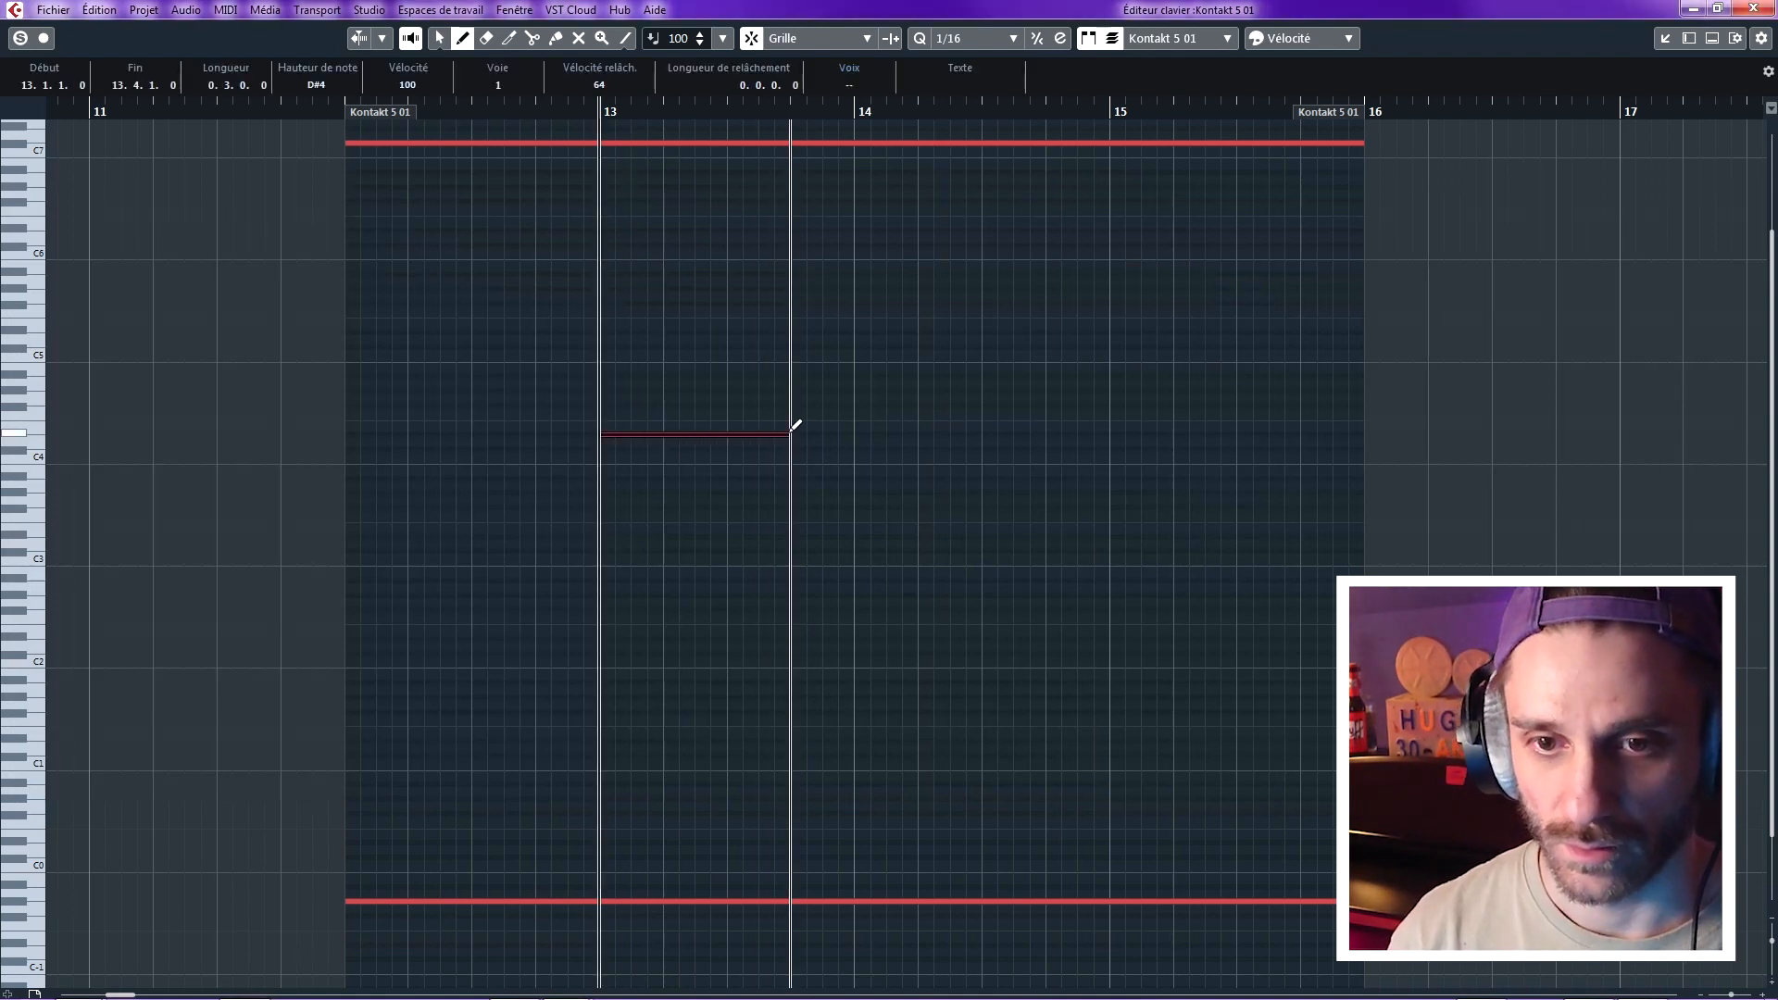
{"action": "left_click_drag", "start_coordinate": [915, 432], "coordinate": [1111, 428]}
{"action": "key", "text": "1"}
{"action": "left_click", "coordinate": [1066, 418]}
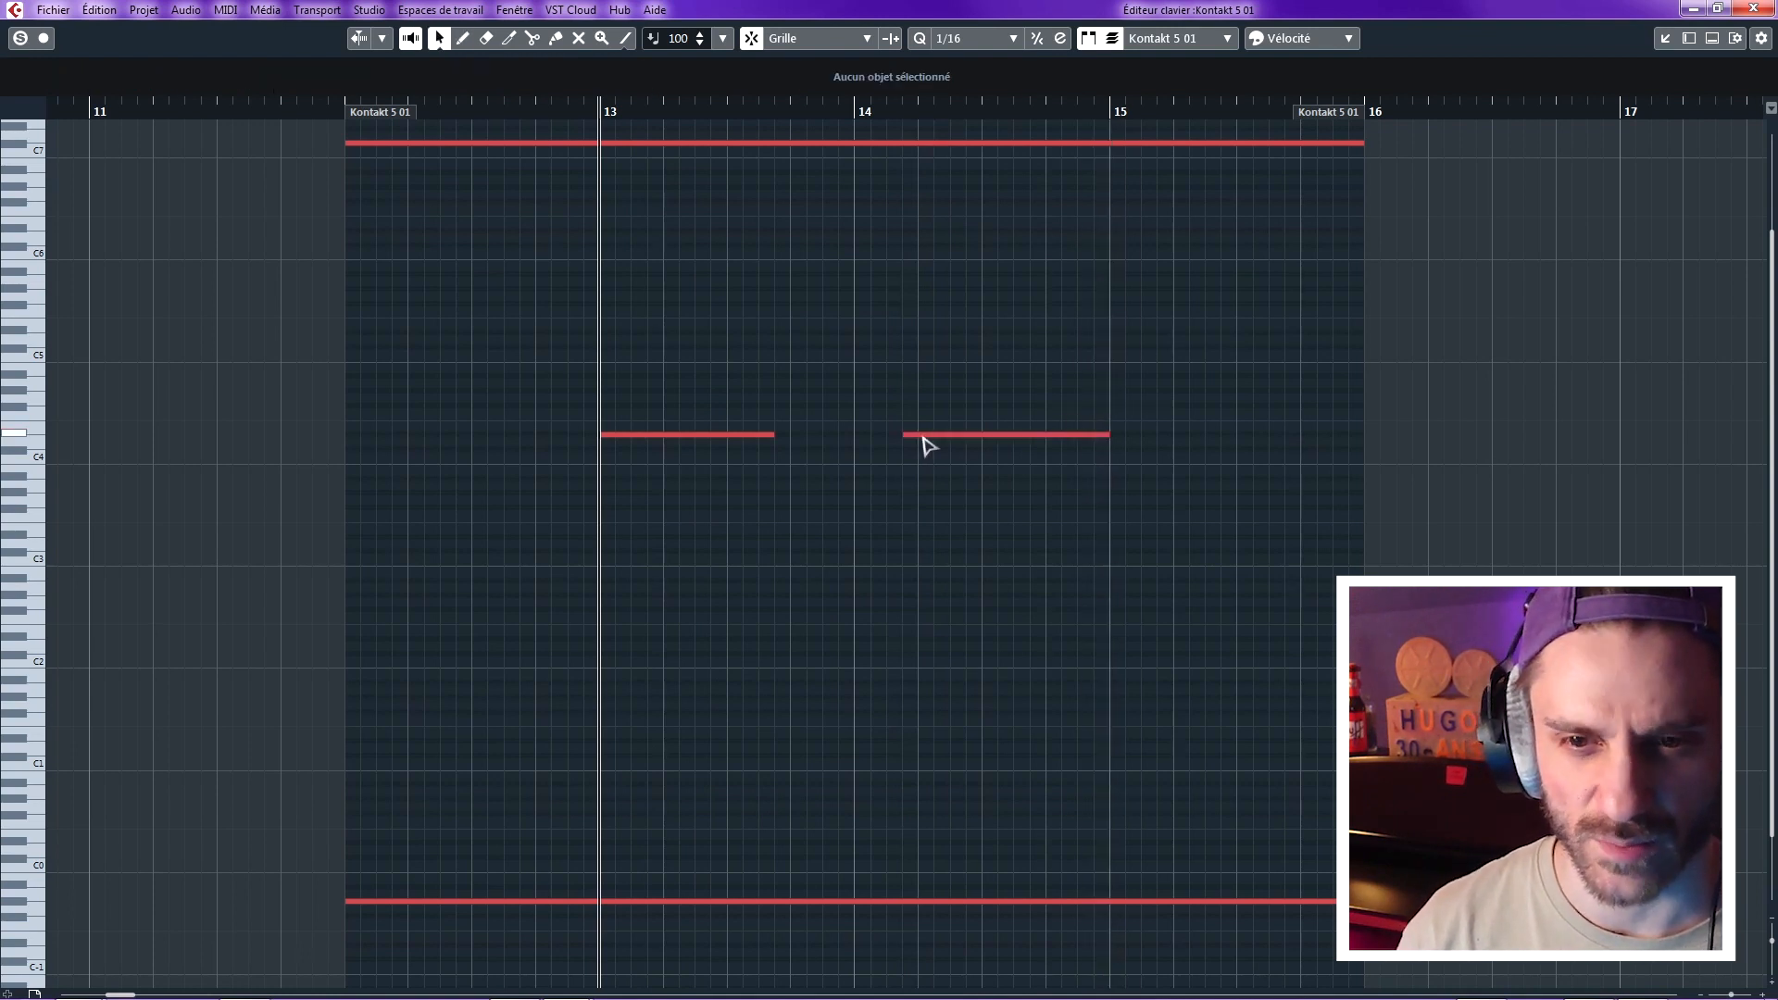
{"action": "left_click_drag", "start_coordinate": [903, 437], "coordinate": [939, 428]}
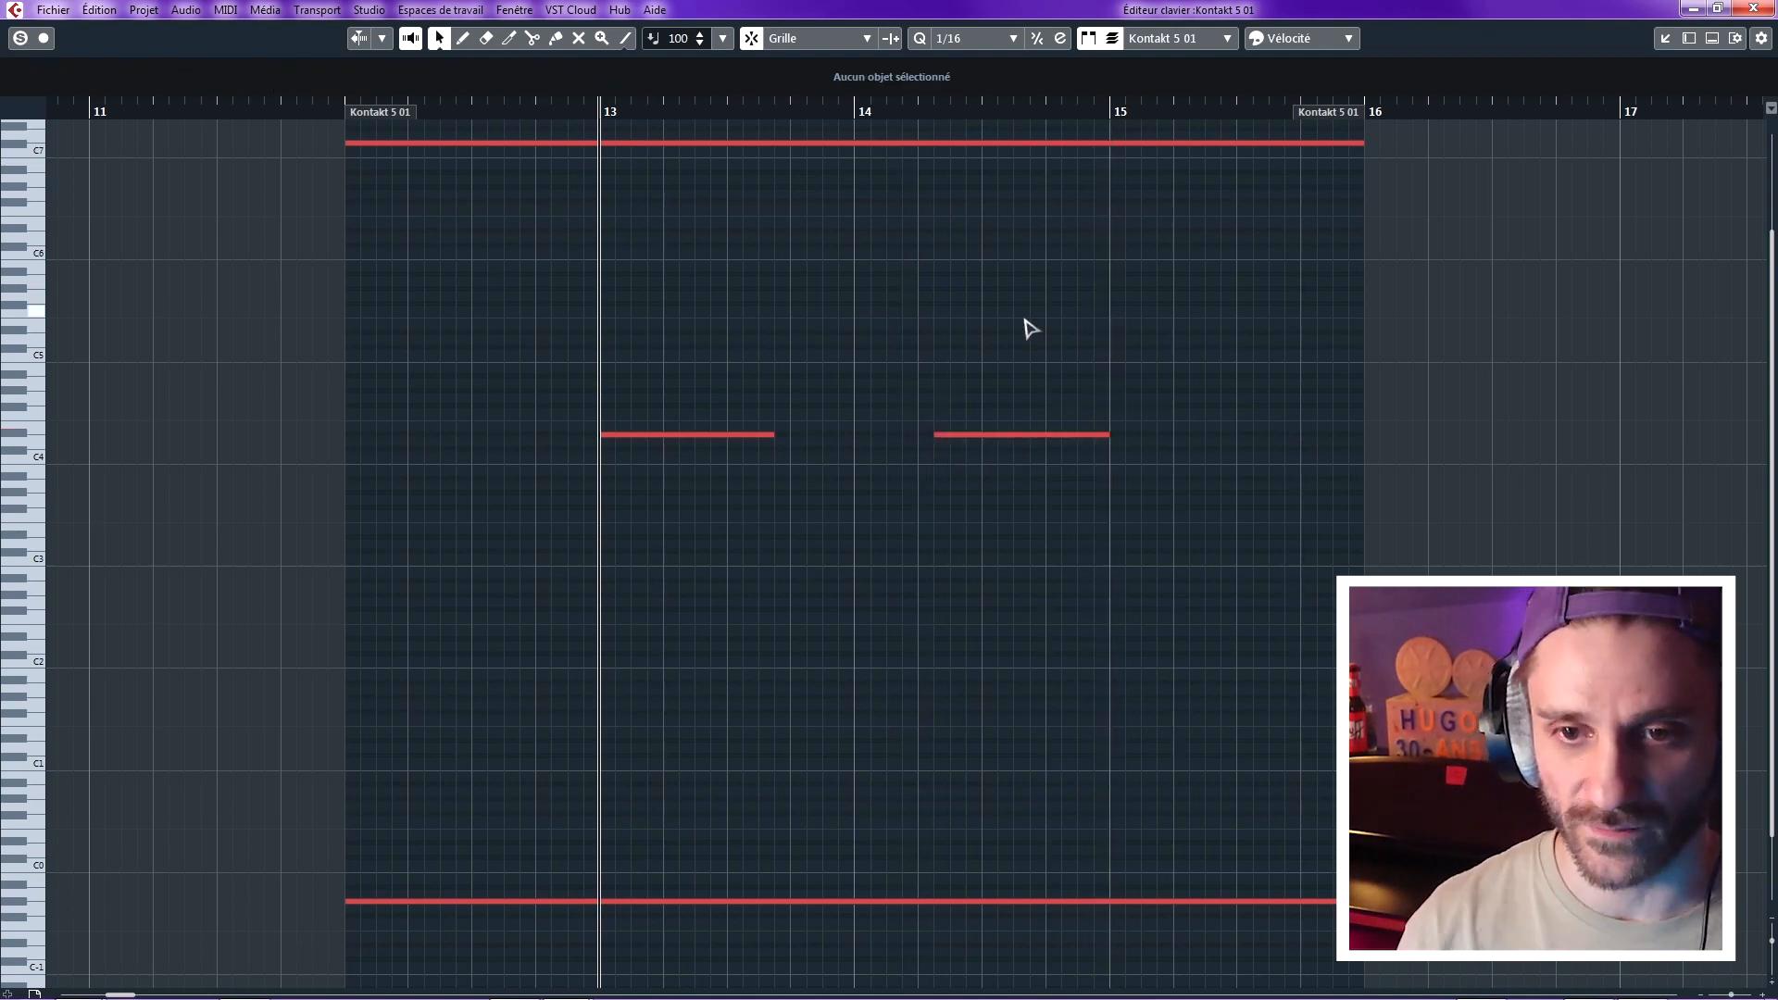
- Set the quantize value to 1/32 and draw the star's upper point with the Line tool, peaking just below C6 at bar 14
{"action": "left_click", "coordinate": [1012, 39]}
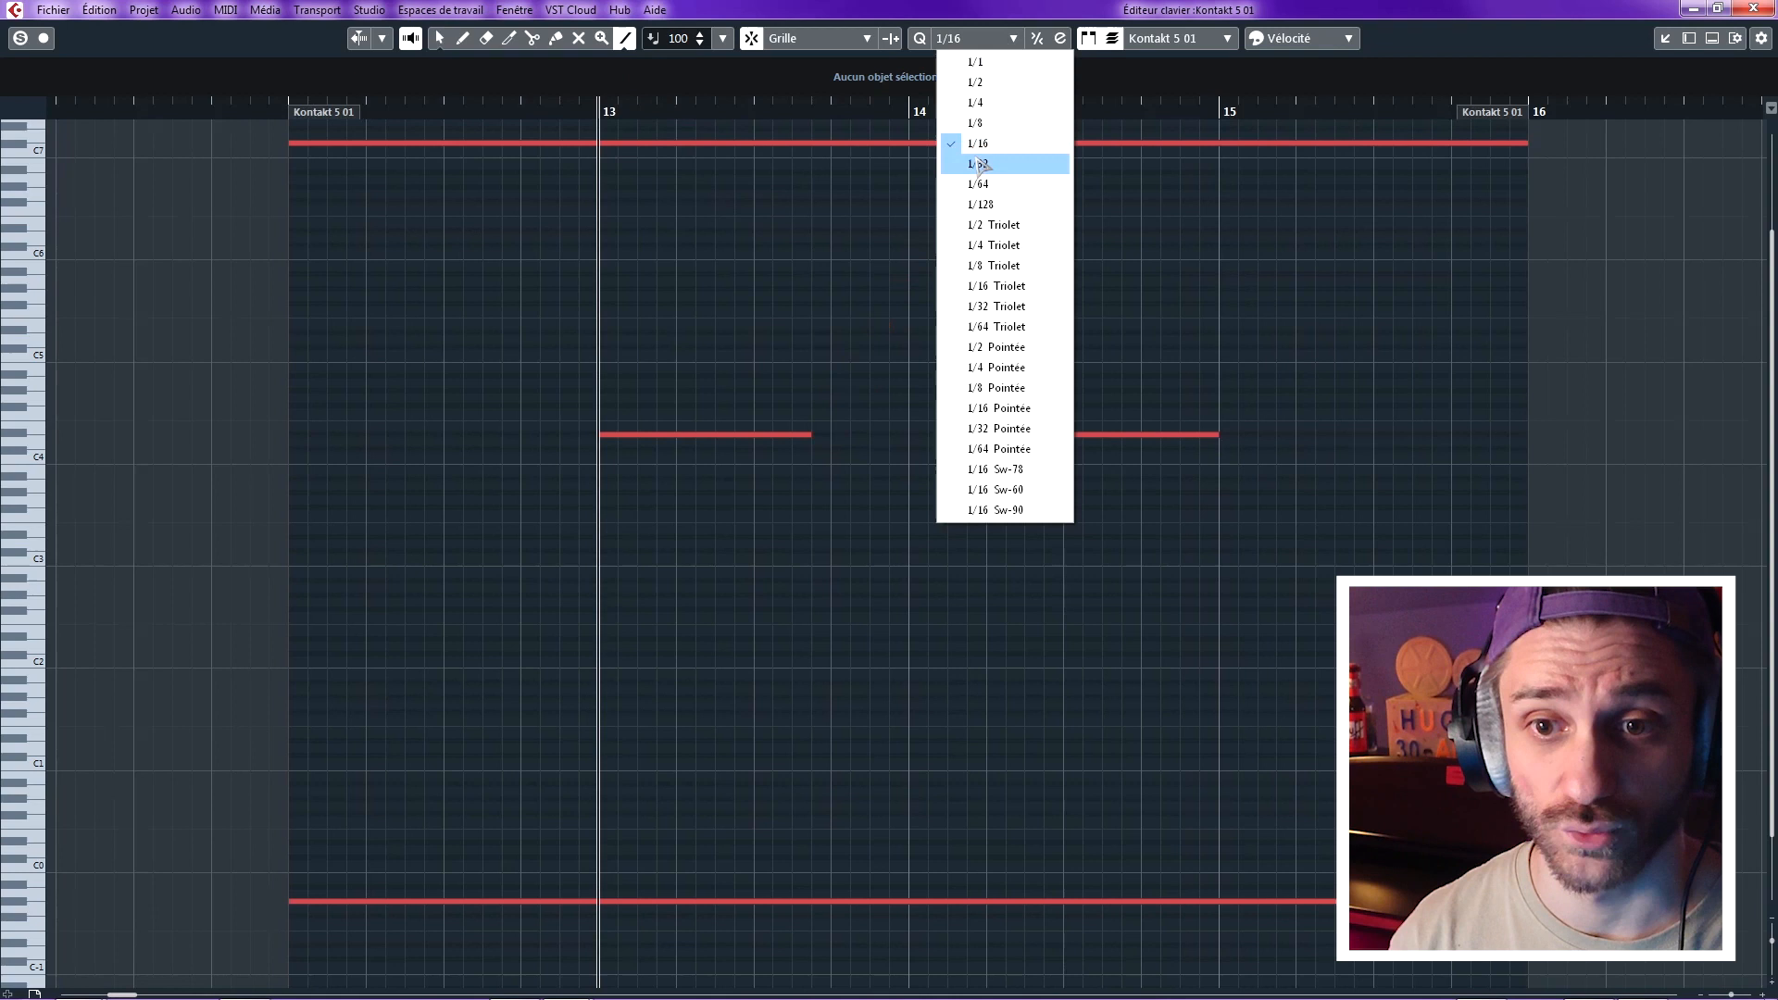
{"action": "left_click", "coordinate": [982, 167]}
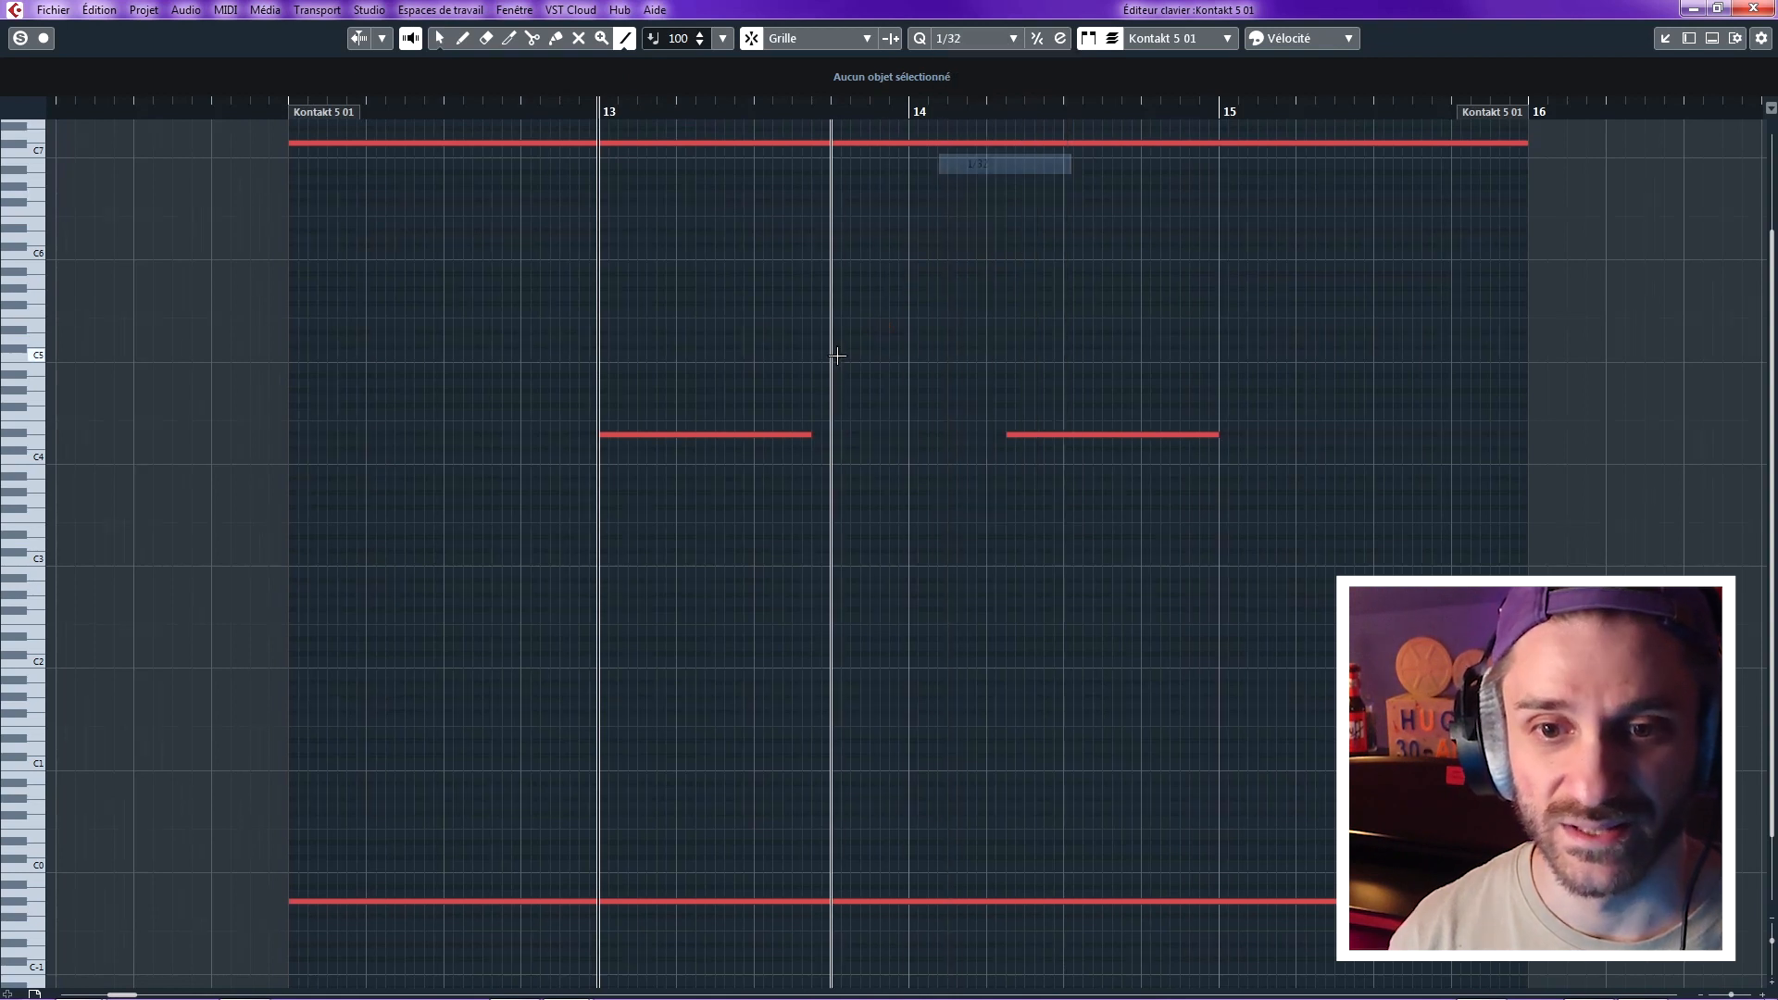
{"action": "mouse_move", "coordinate": [817, 426]}
{"action": "left_mouse_down"}
{"action": "mouse_move", "coordinate": [865, 365]}
{"action": "mouse_move", "coordinate": [902, 257]}
{"action": "mouse_move", "coordinate": [1005, 424]}
{"action": "left_mouse_up"}
- Draw the star's lower sides, two bottom points and central notch as 1/16 note lines joining both outer arm ends
{"action": "left_click_drag", "start_coordinate": [608, 442], "coordinate": [766, 553]}
{"action": "left_click_drag", "start_coordinate": [765, 553], "coordinate": [682, 718]}
{"action": "mouse_move", "coordinate": [683, 719]}
{"action": "left_mouse_down"}
{"action": "mouse_move", "coordinate": [905, 615]}
{"action": "mouse_move", "coordinate": [912, 631]}
{"action": "left_mouse_up"}
{"action": "mouse_move", "coordinate": [912, 632]}
{"action": "left_mouse_down"}
{"action": "mouse_move", "coordinate": [1092, 722]}
{"action": "mouse_move", "coordinate": [1141, 718]}
{"action": "left_mouse_up"}
{"action": "left_click_drag", "start_coordinate": [1142, 719], "coordinate": [1054, 552]}
{"action": "left_click_drag", "start_coordinate": [1054, 551], "coordinate": [1218, 449]}
{"action": "key", "text": "1"}
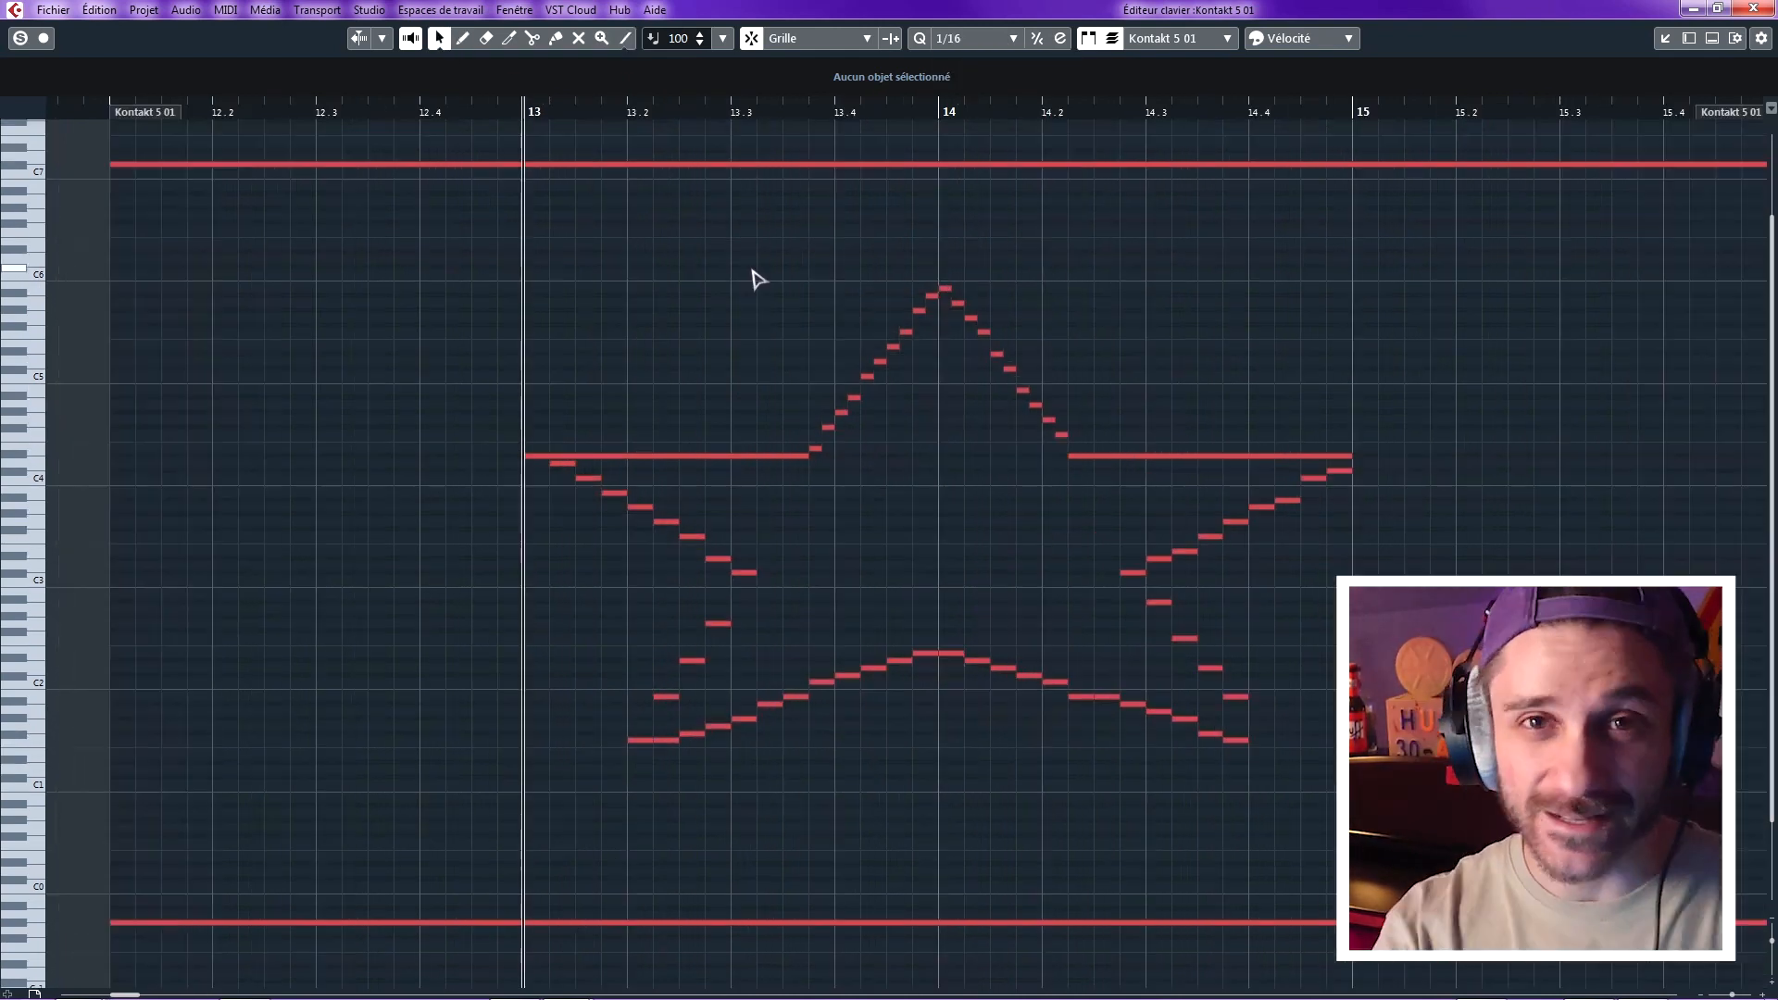
- Play back the star, set the project tempo to 85, and play the passage again at that tempo
{"action": "key", "text": "space"}
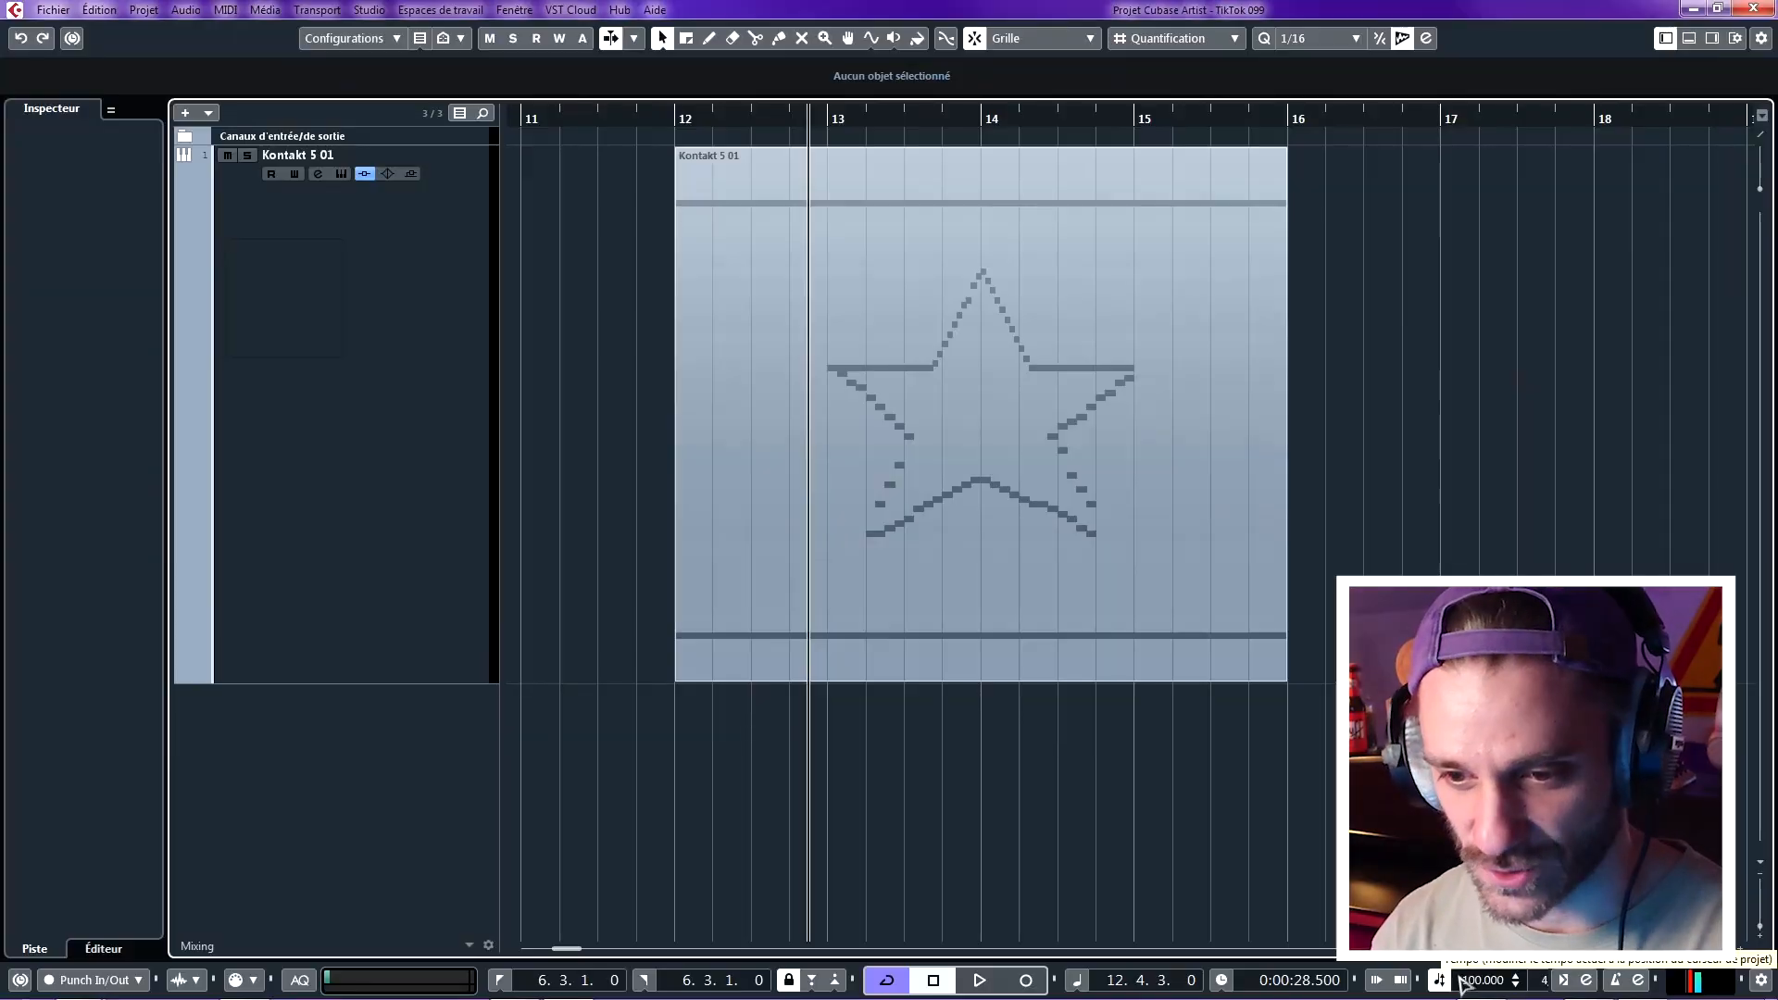
{"action": "left_click", "coordinate": [1472, 980]}
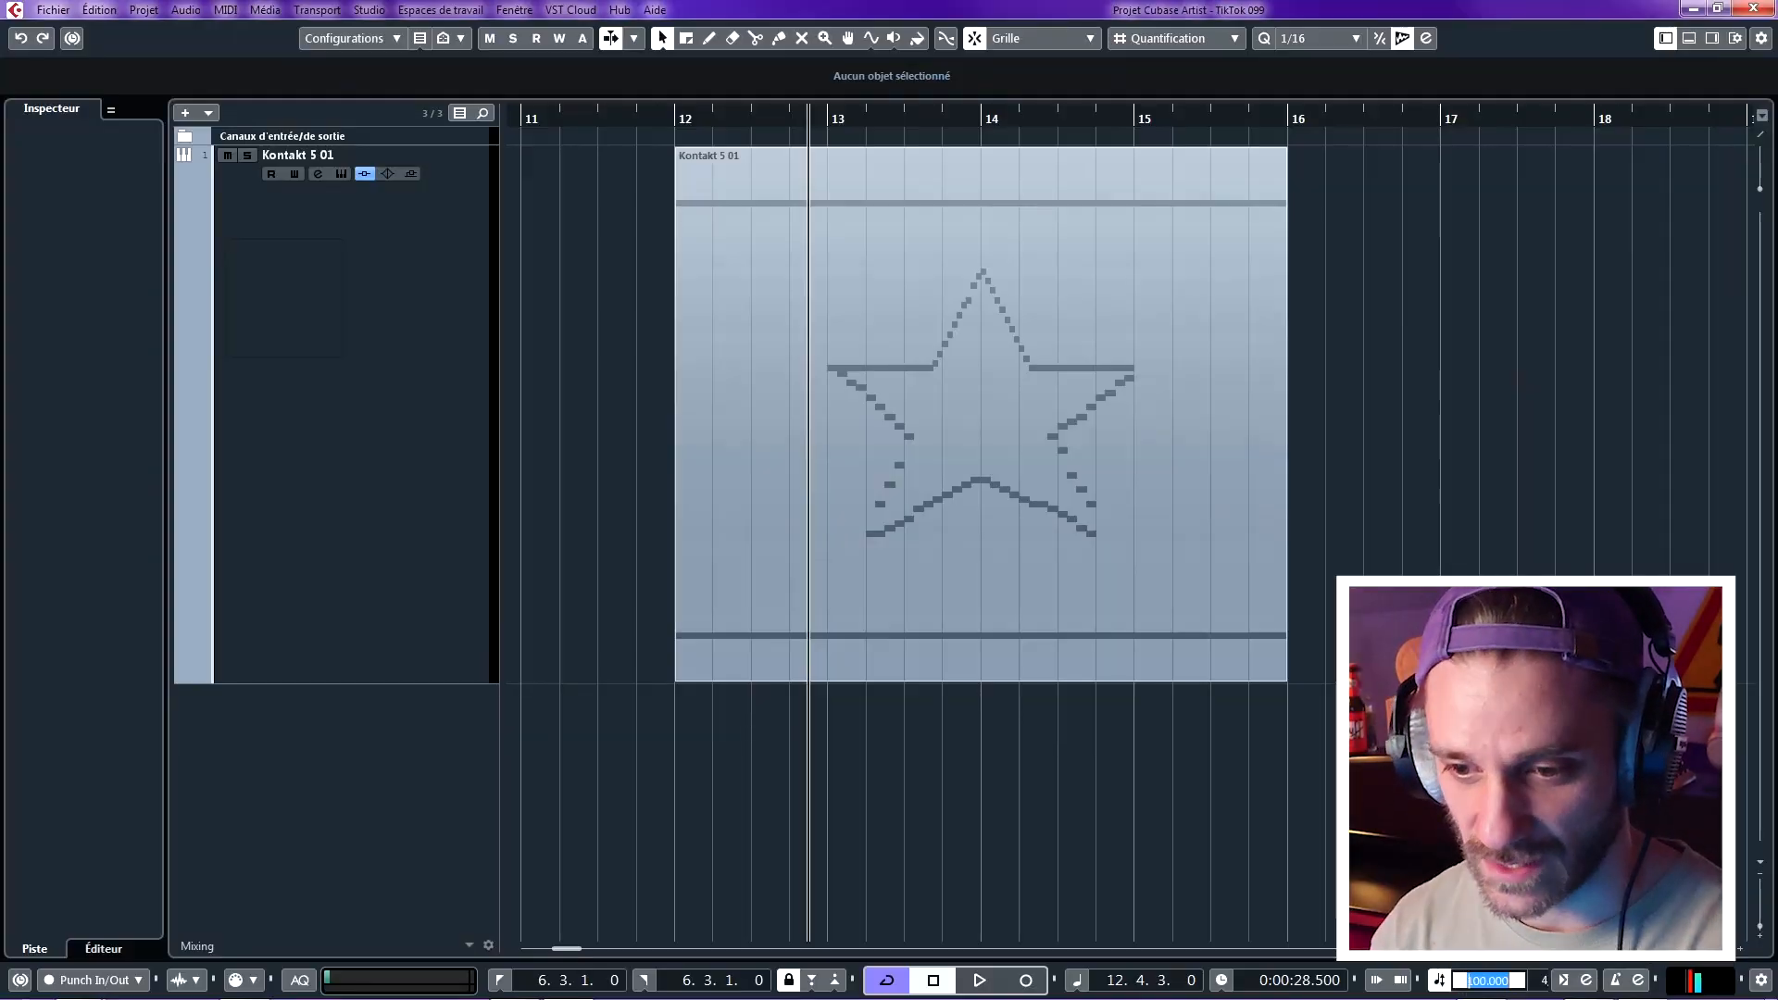
{"action": "left_click", "coordinate": [1476, 981]}
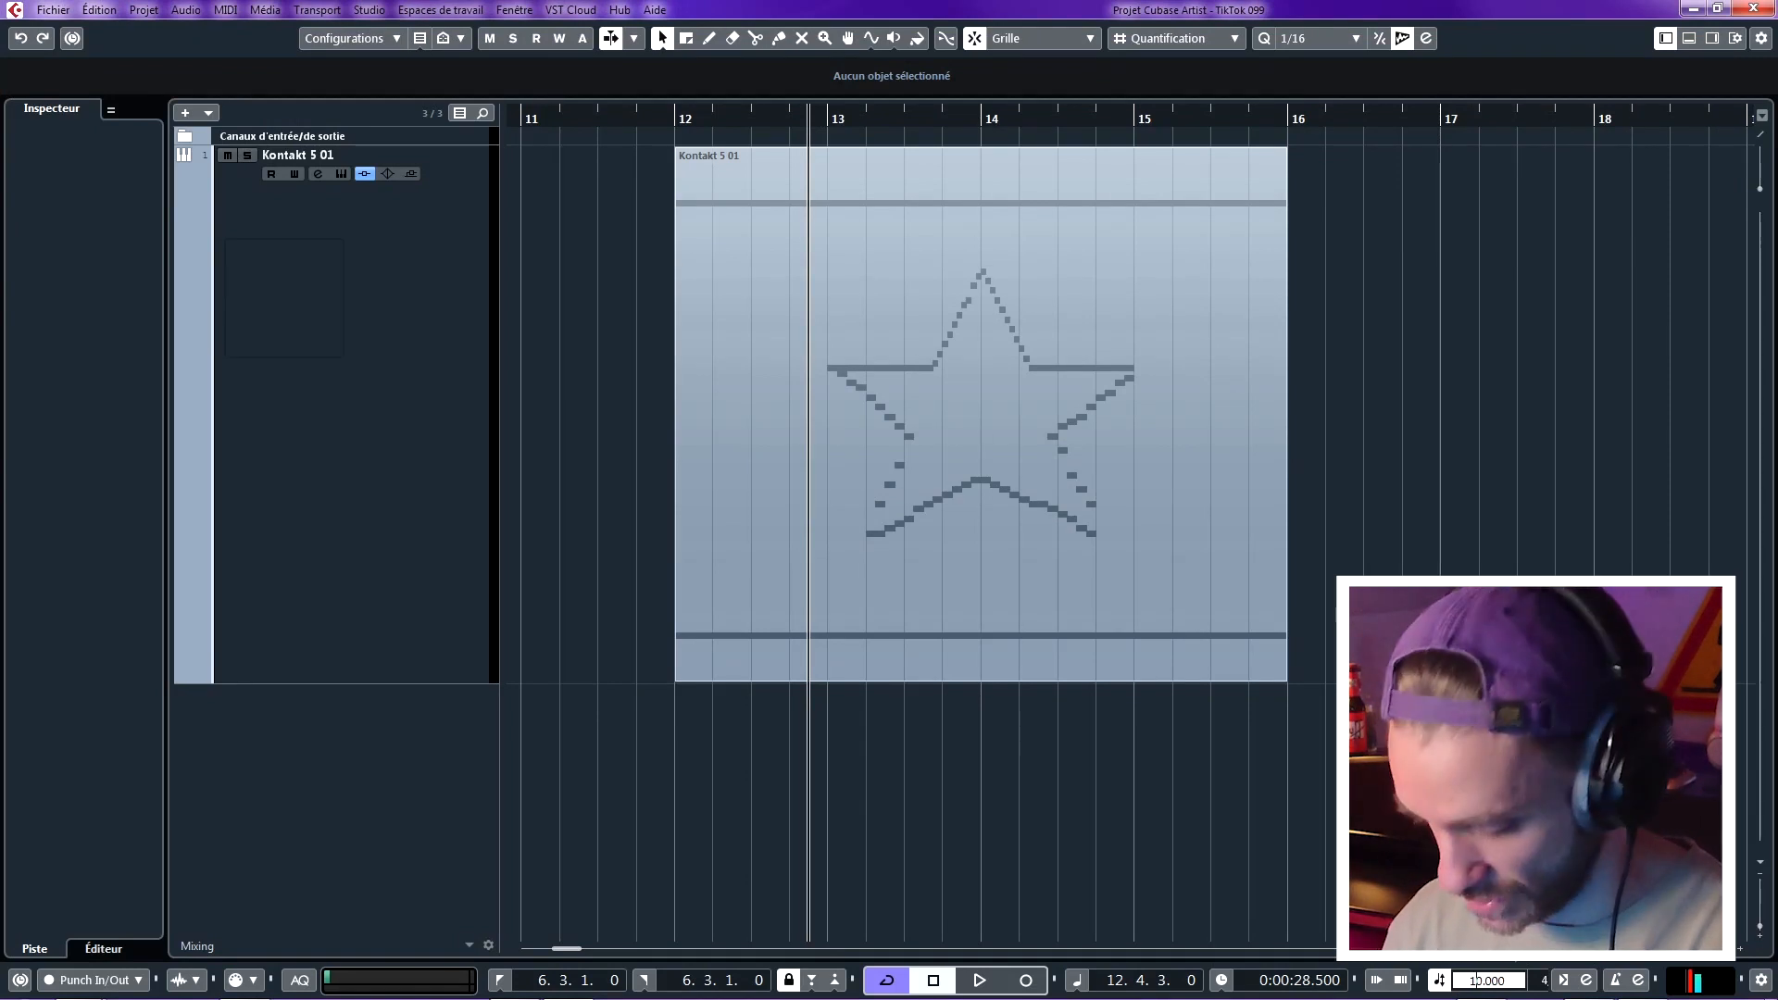
{"action": "type", "text": "83"}
{"action": "key", "text": "Return"}
{"action": "key", "text": "space"}
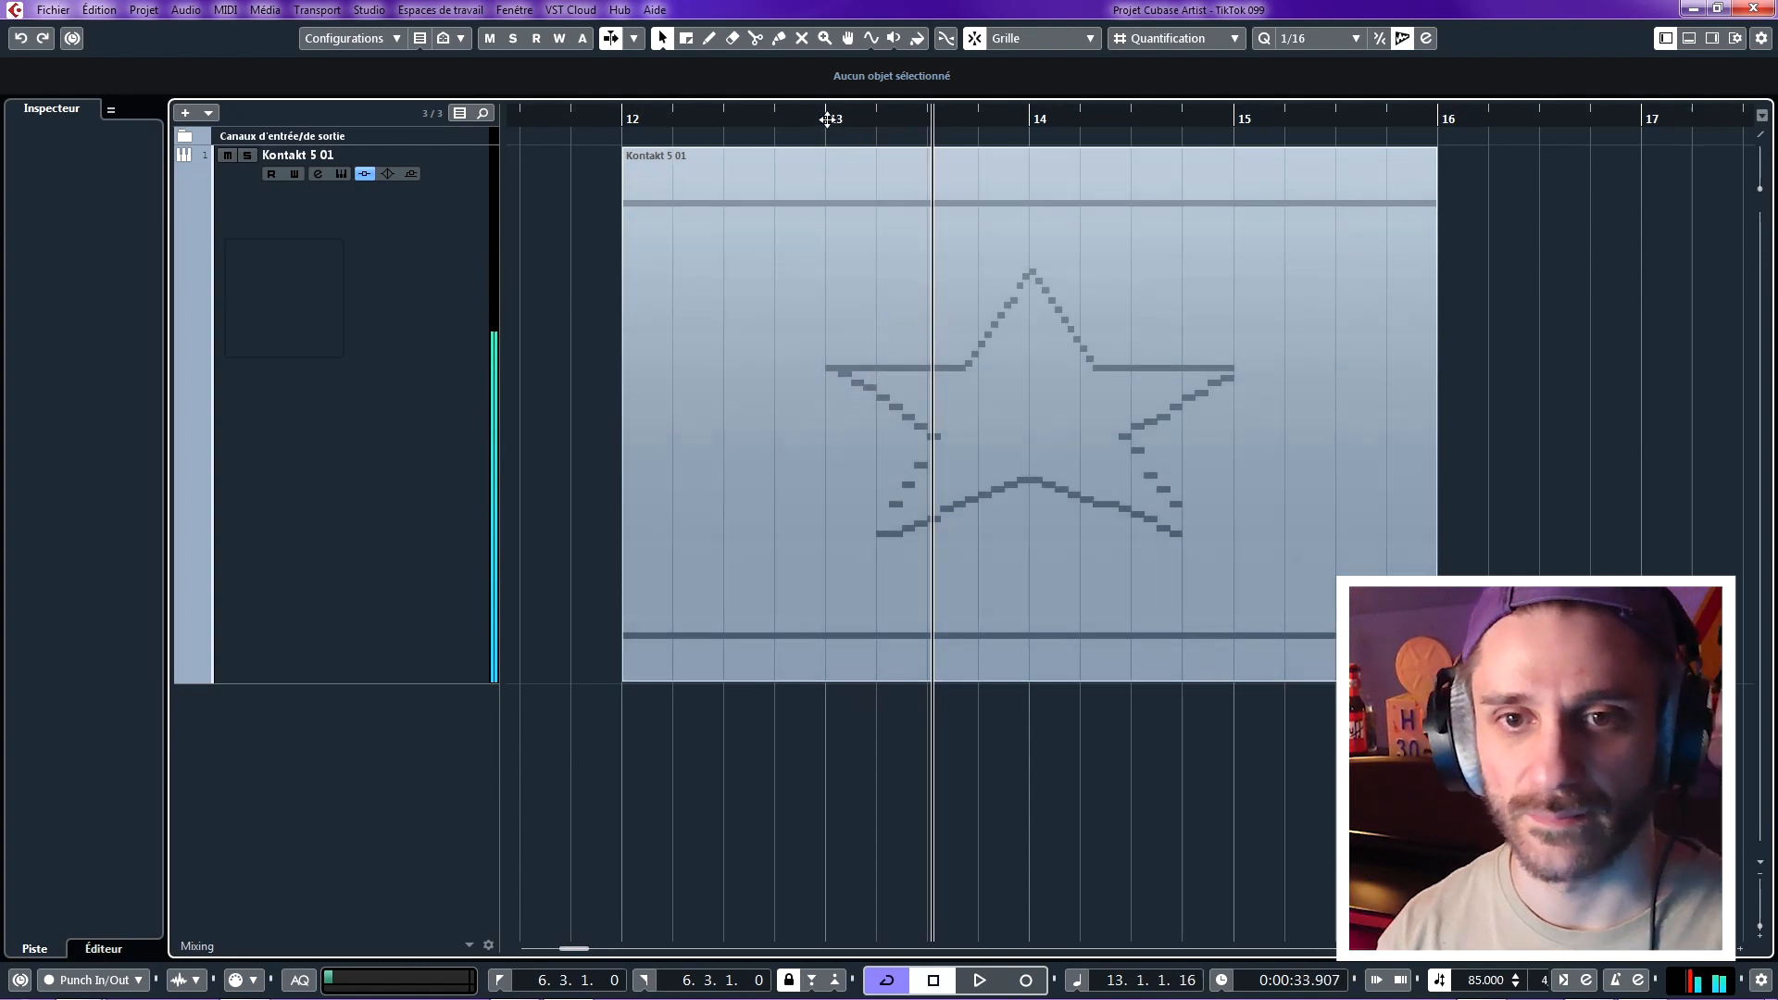
{"action": "key", "text": "space"}
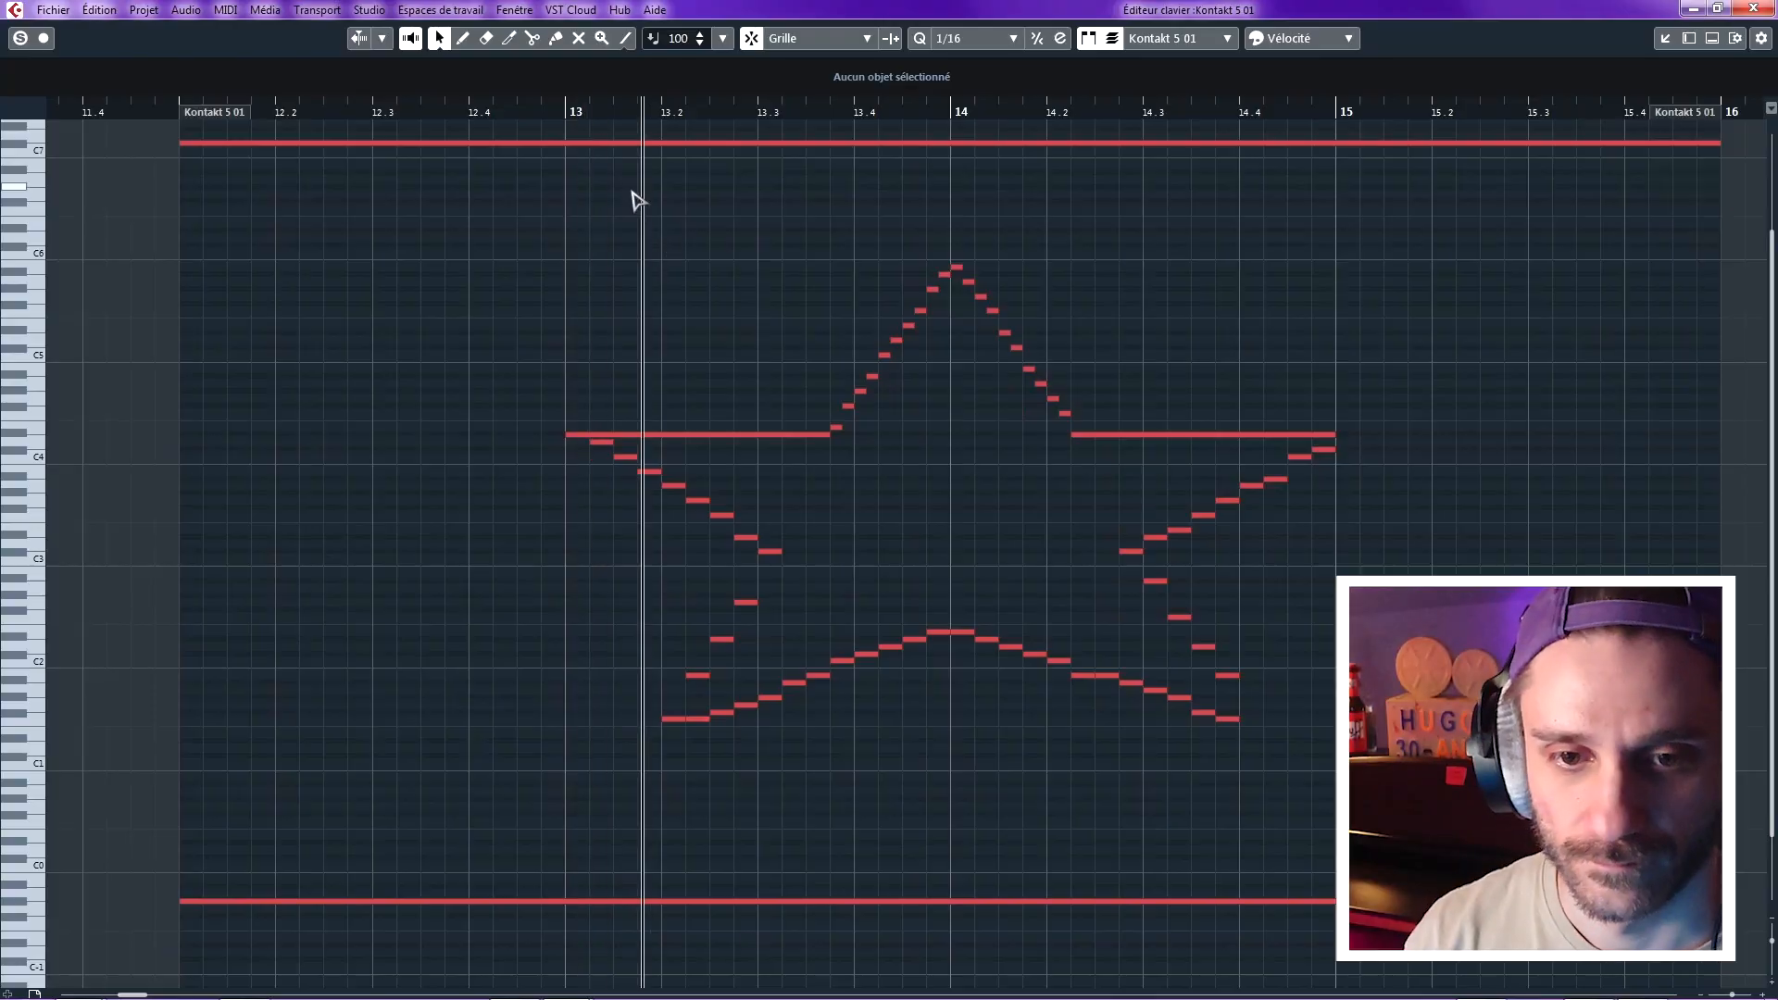
- Lower the star's left lower-side note at 13.1.4 to A#3 and listen to the passage from bar 13
{"action": "key", "text": "space"}
{"action": "left_click_drag", "start_coordinate": [570, 108], "coordinate": [573, 130]}
{"action": "left_click", "coordinate": [607, 444]}
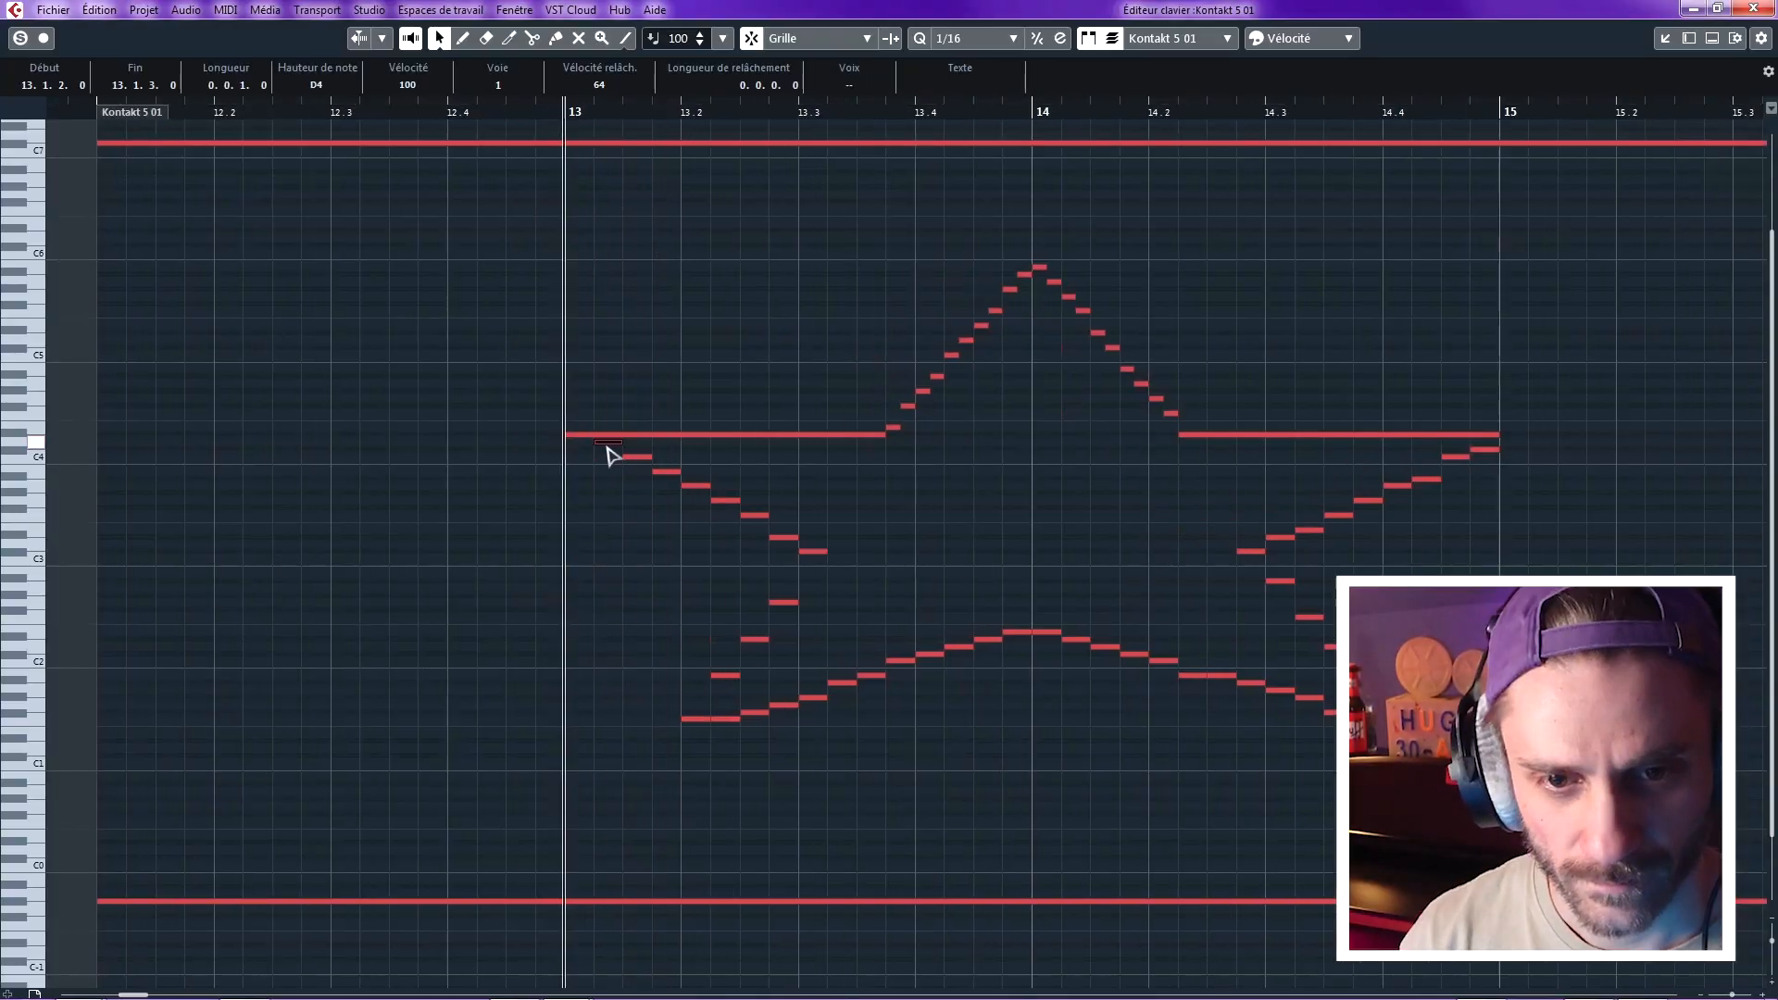
{"action": "left_click", "coordinate": [667, 473]}
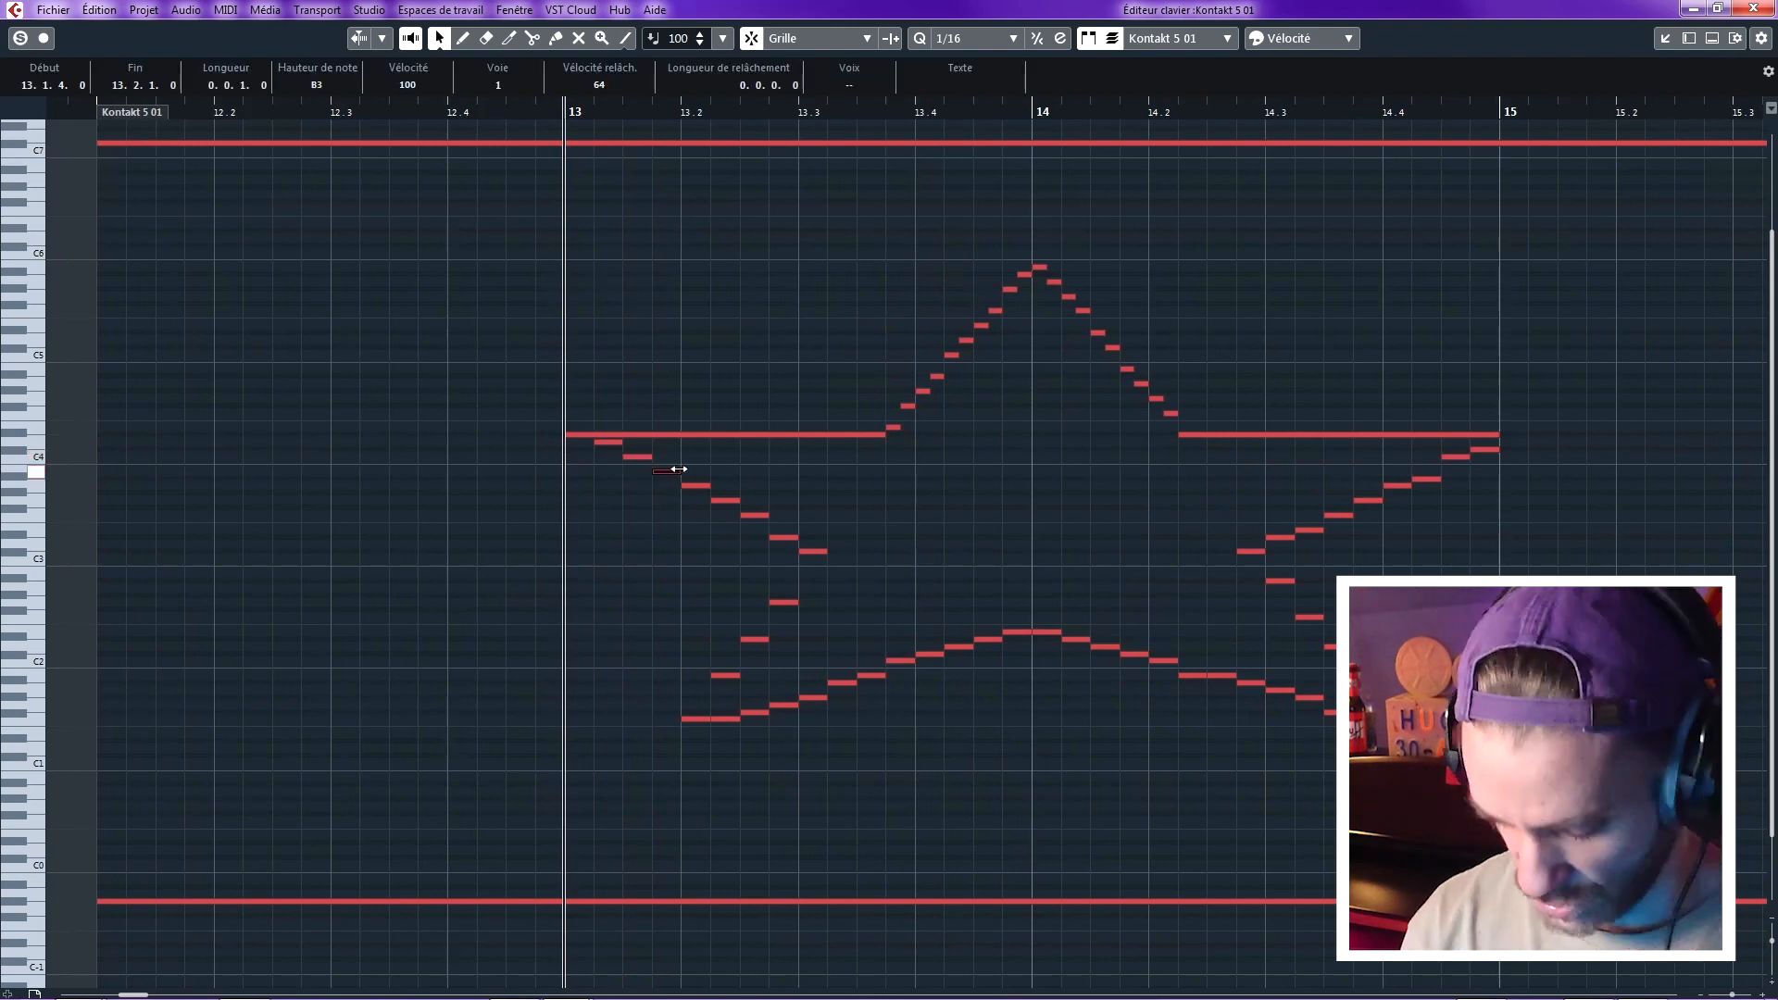
{"action": "left_click", "coordinate": [751, 352]}
{"action": "key", "text": "space"}
{"action": "key", "text": "space"}
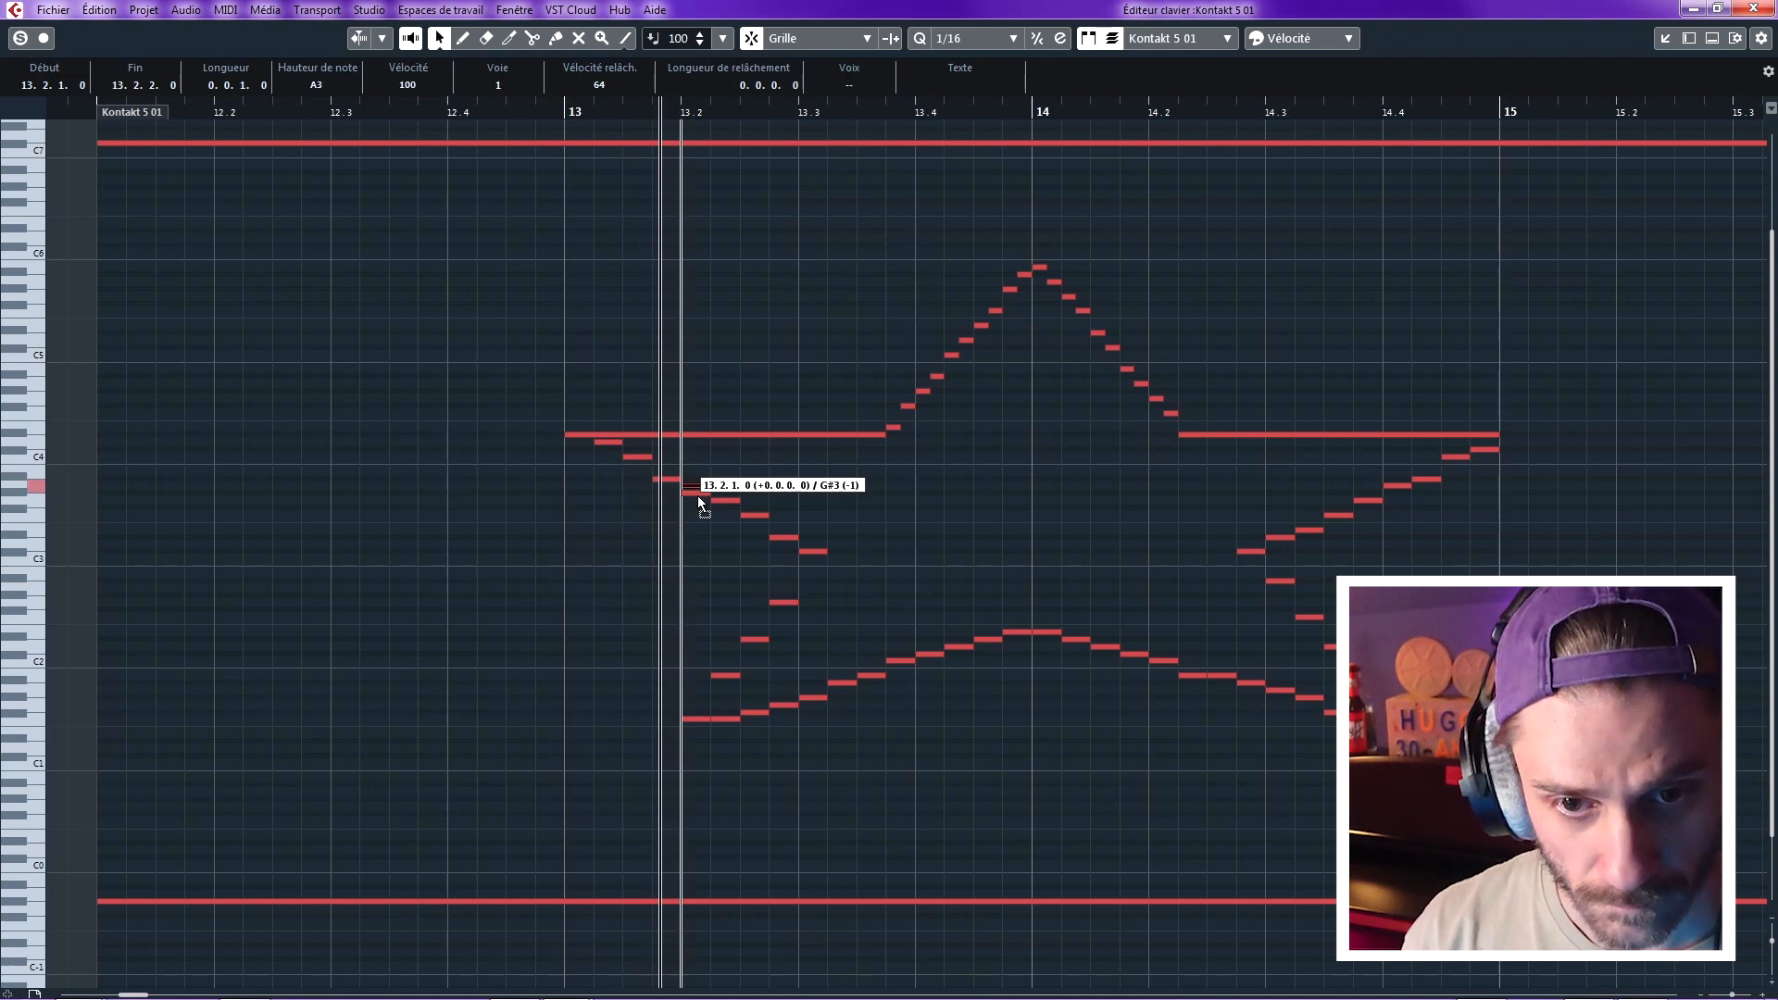
- Lower the note at 13.2.1 to G#3 and raise the left inner-corner note at 13.3.1 by a semitone
{"action": "left_click_drag", "start_coordinate": [697, 496], "coordinate": [699, 497]}
{"action": "left_click", "coordinate": [784, 537]}
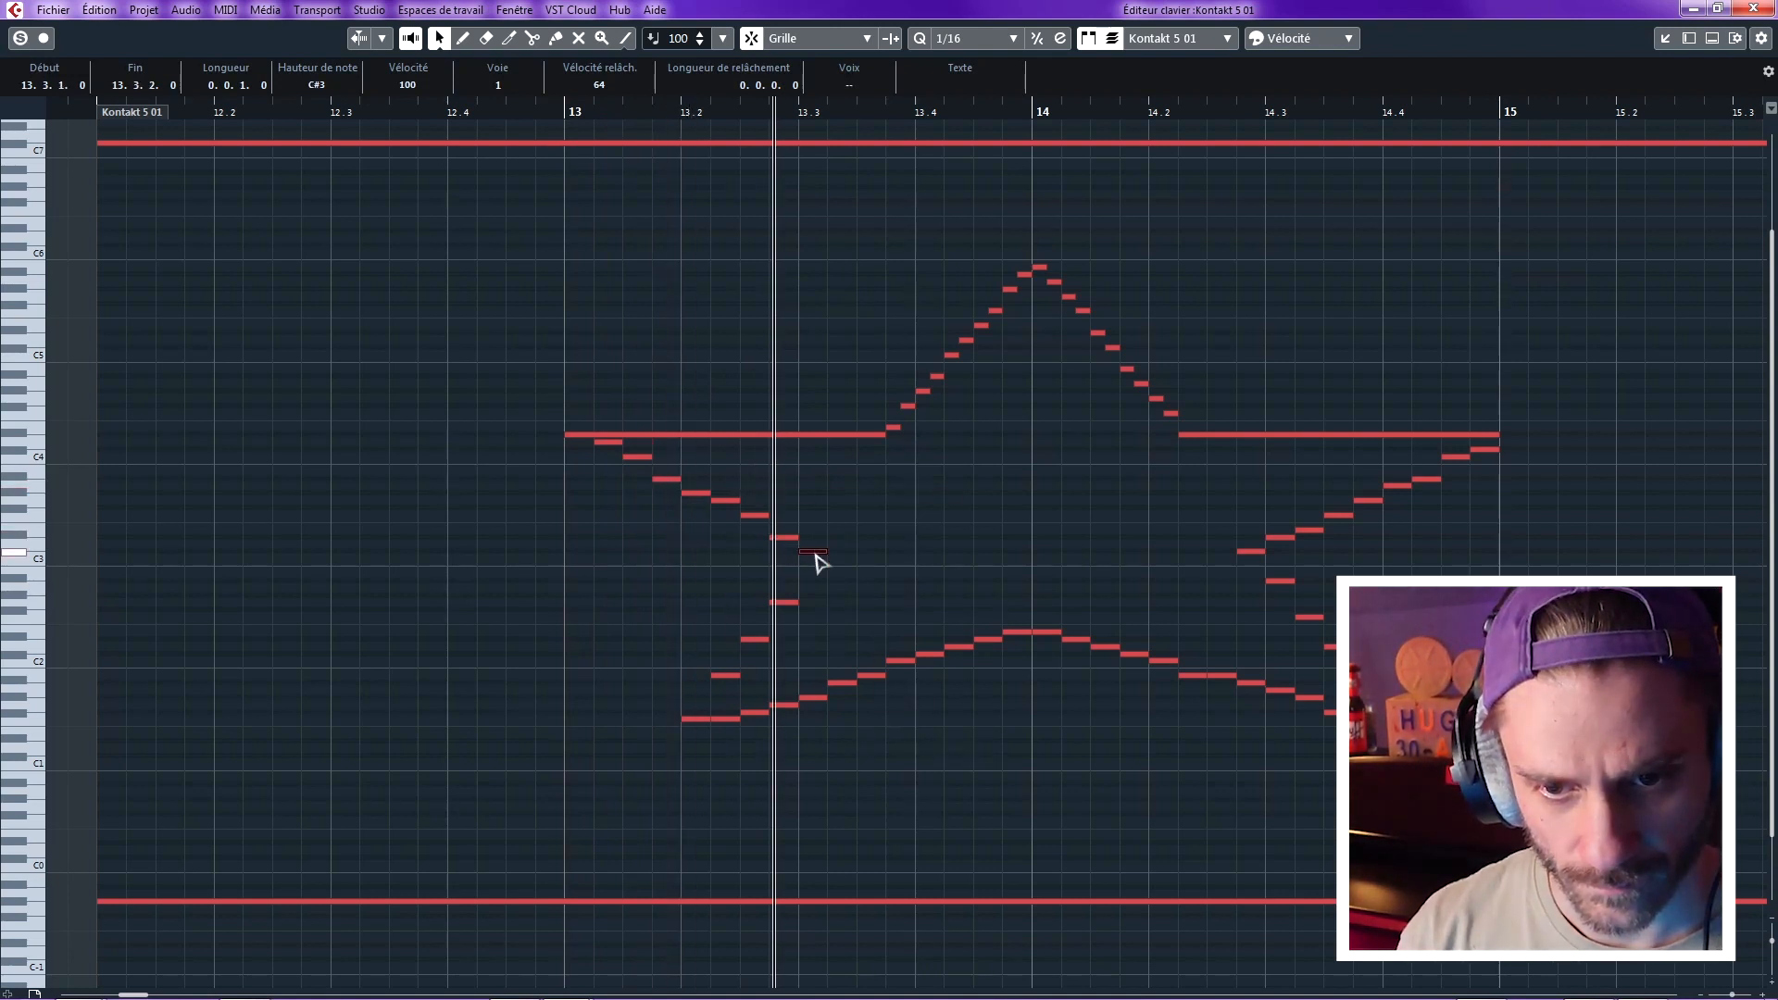
{"action": "left_click_drag", "start_coordinate": [814, 547], "coordinate": [815, 548]}
{"action": "left_click", "coordinate": [829, 569]}
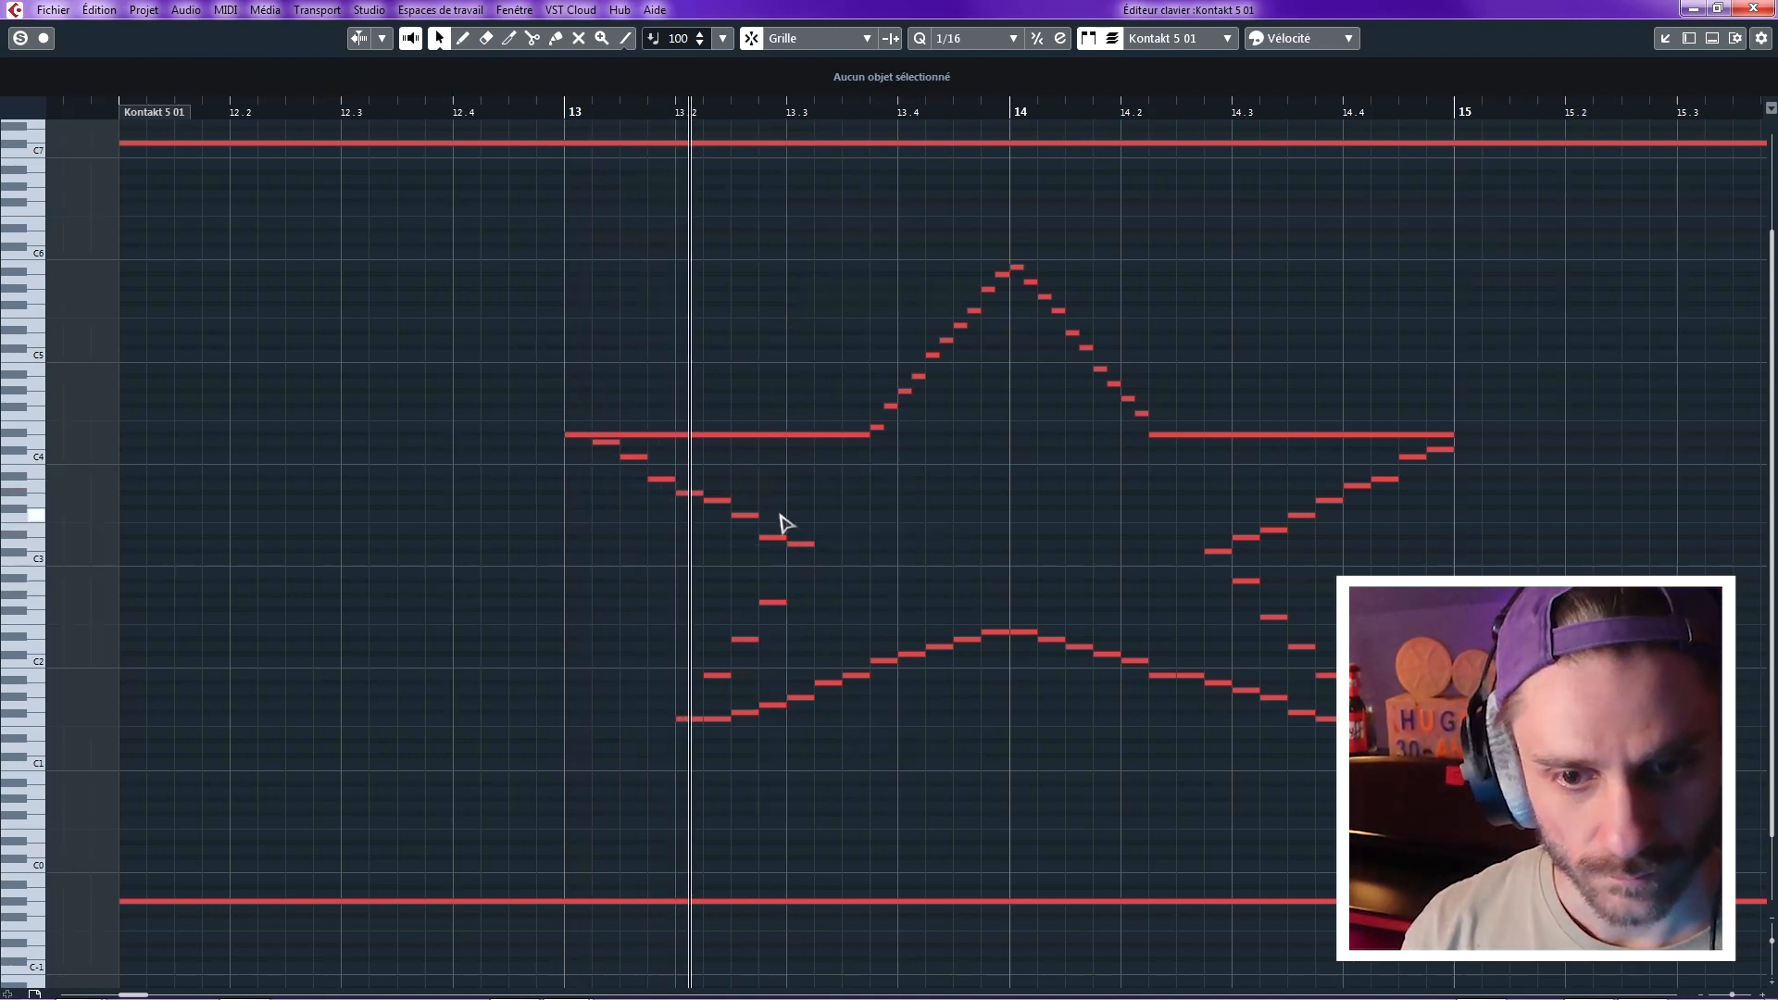
- Raise the lower-left point's notes at 13.2.2 to C2 and 13.2.4 by a semitone, and remove the bottom-edge note at 13.2.3
{"action": "left_click", "coordinate": [700, 718]}
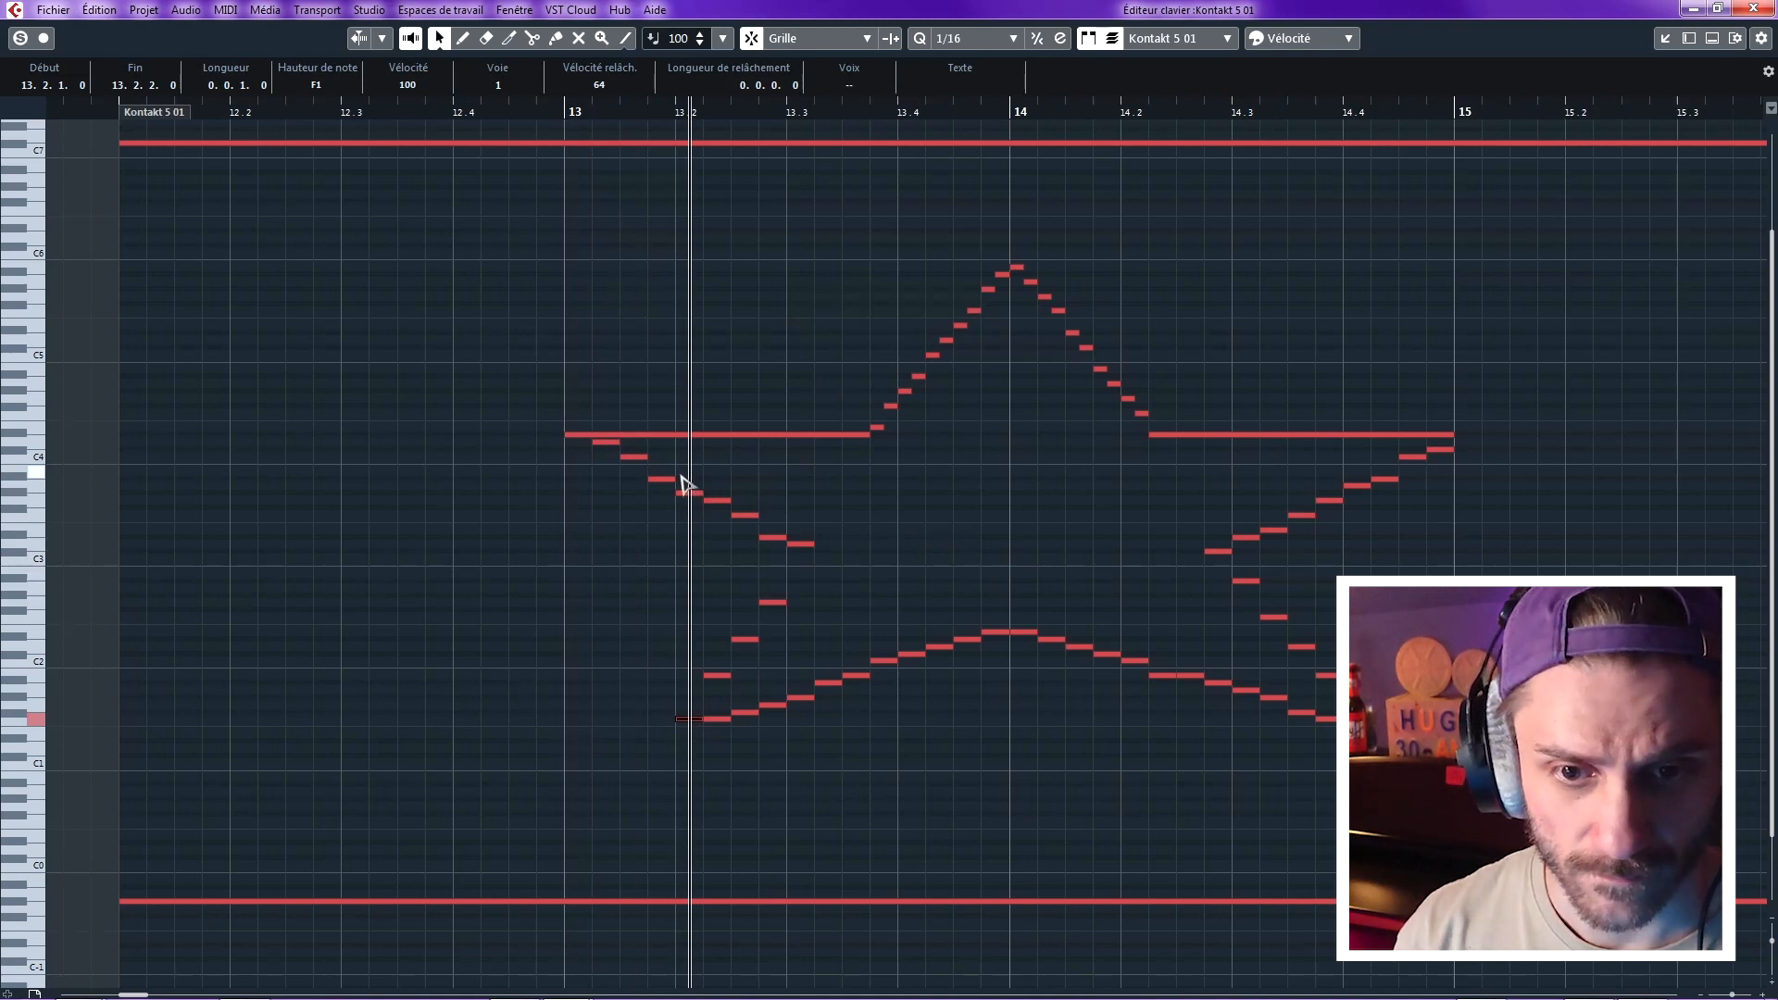
{"action": "left_click_drag", "start_coordinate": [717, 664], "coordinate": [717, 664]}
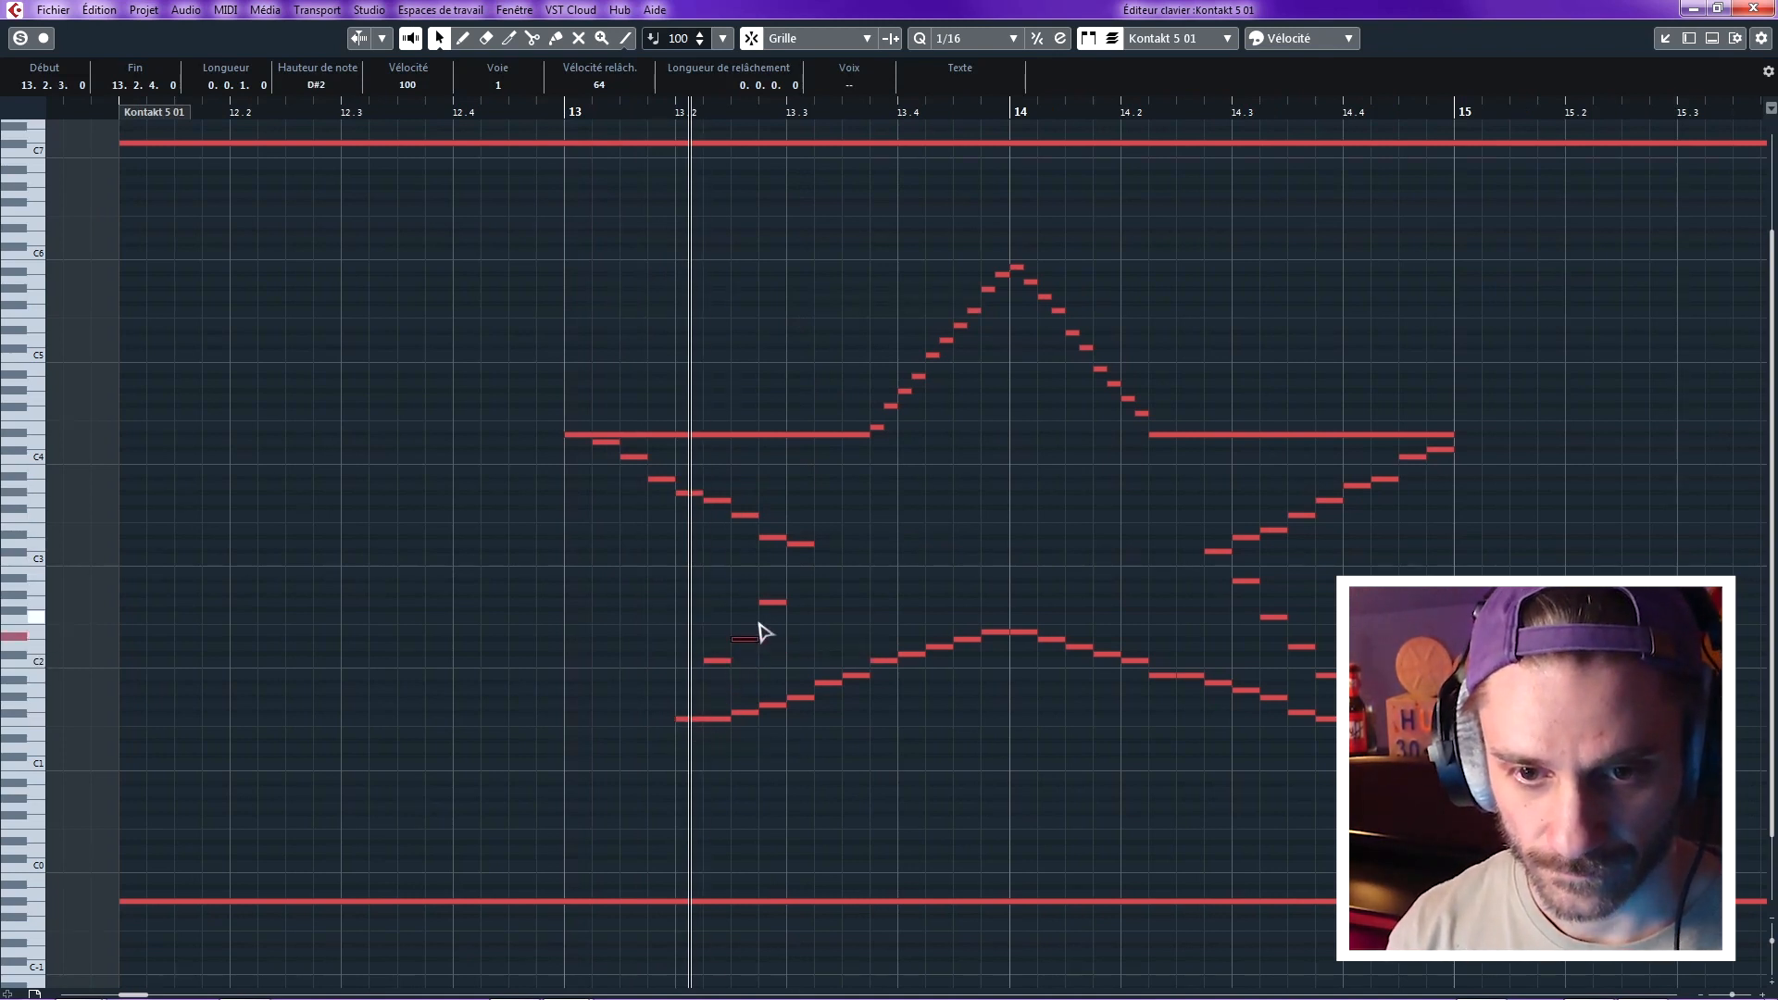
{"action": "left_click_drag", "start_coordinate": [773, 611], "coordinate": [774, 604]}
{"action": "left_click", "coordinate": [745, 712]}
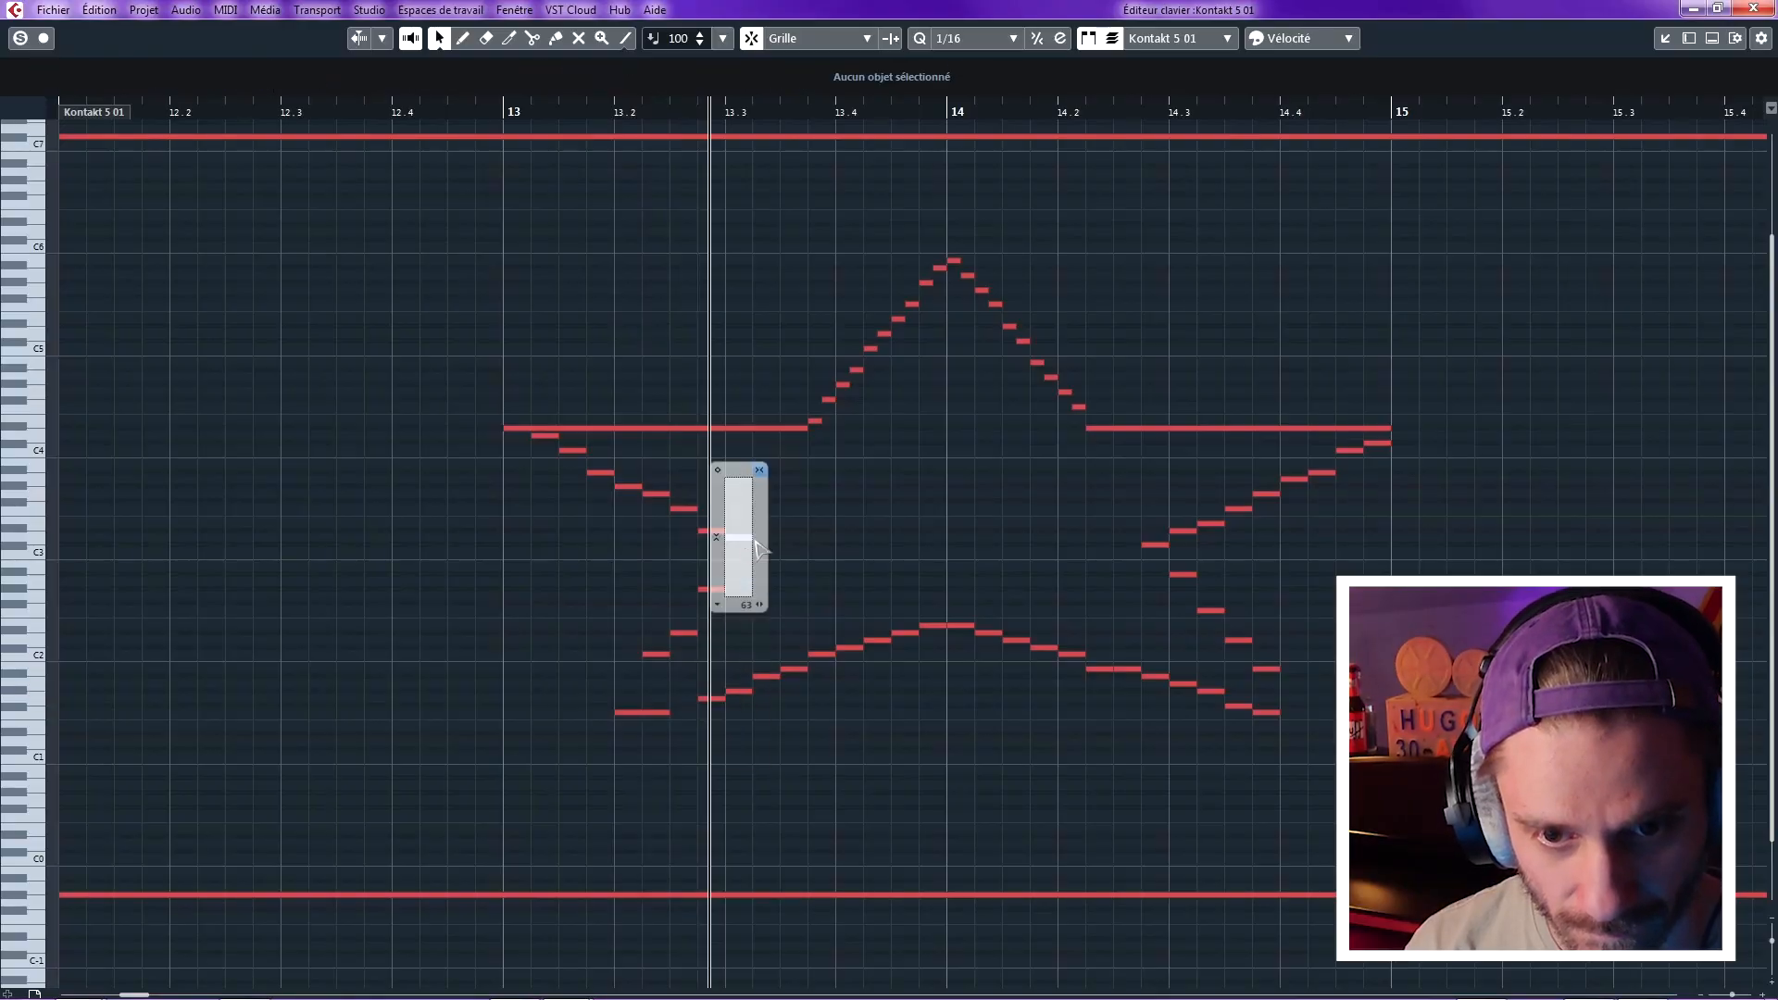
- Lower the left inner-corner note at 13.3.1 to C3, place the cursor at bar 13, and close the key editor
{"action": "left_click", "coordinate": [738, 538]}
{"action": "left_click_drag", "start_coordinate": [737, 548], "coordinate": [741, 560]}
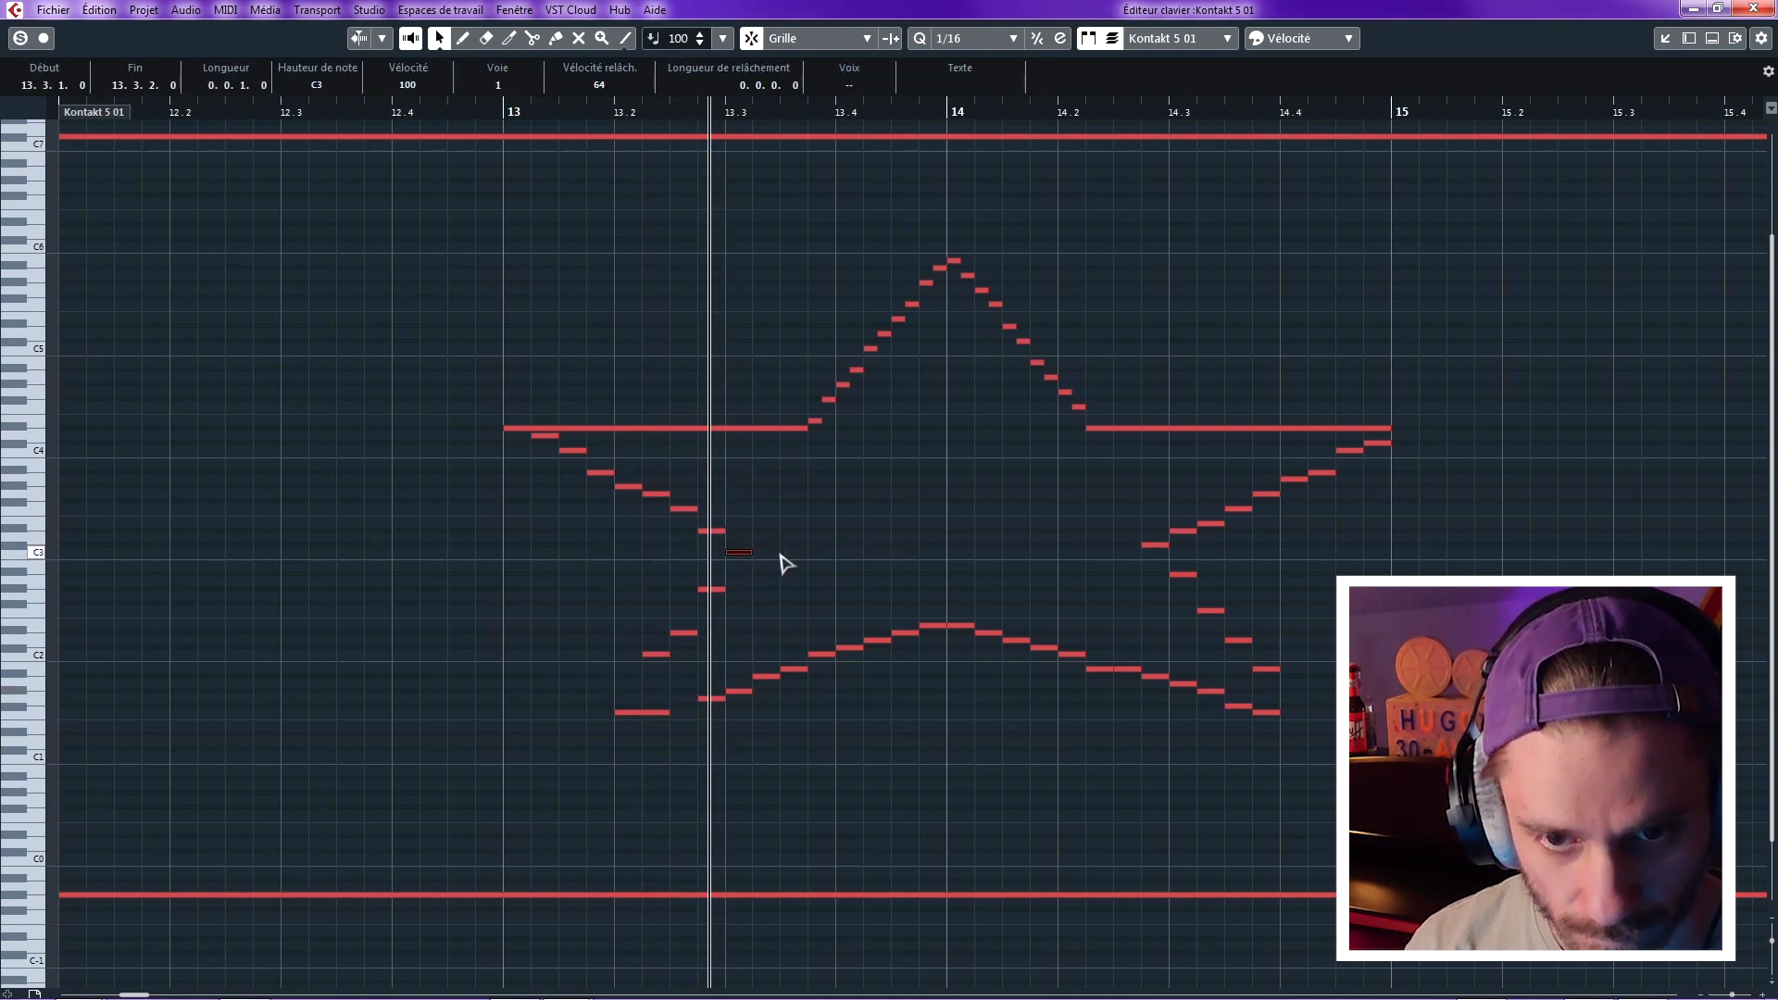
{"action": "left_click", "coordinate": [508, 117]}
{"action": "left_click", "coordinate": [1753, 8]}
{"action": "left_click", "coordinate": [1534, 456]}
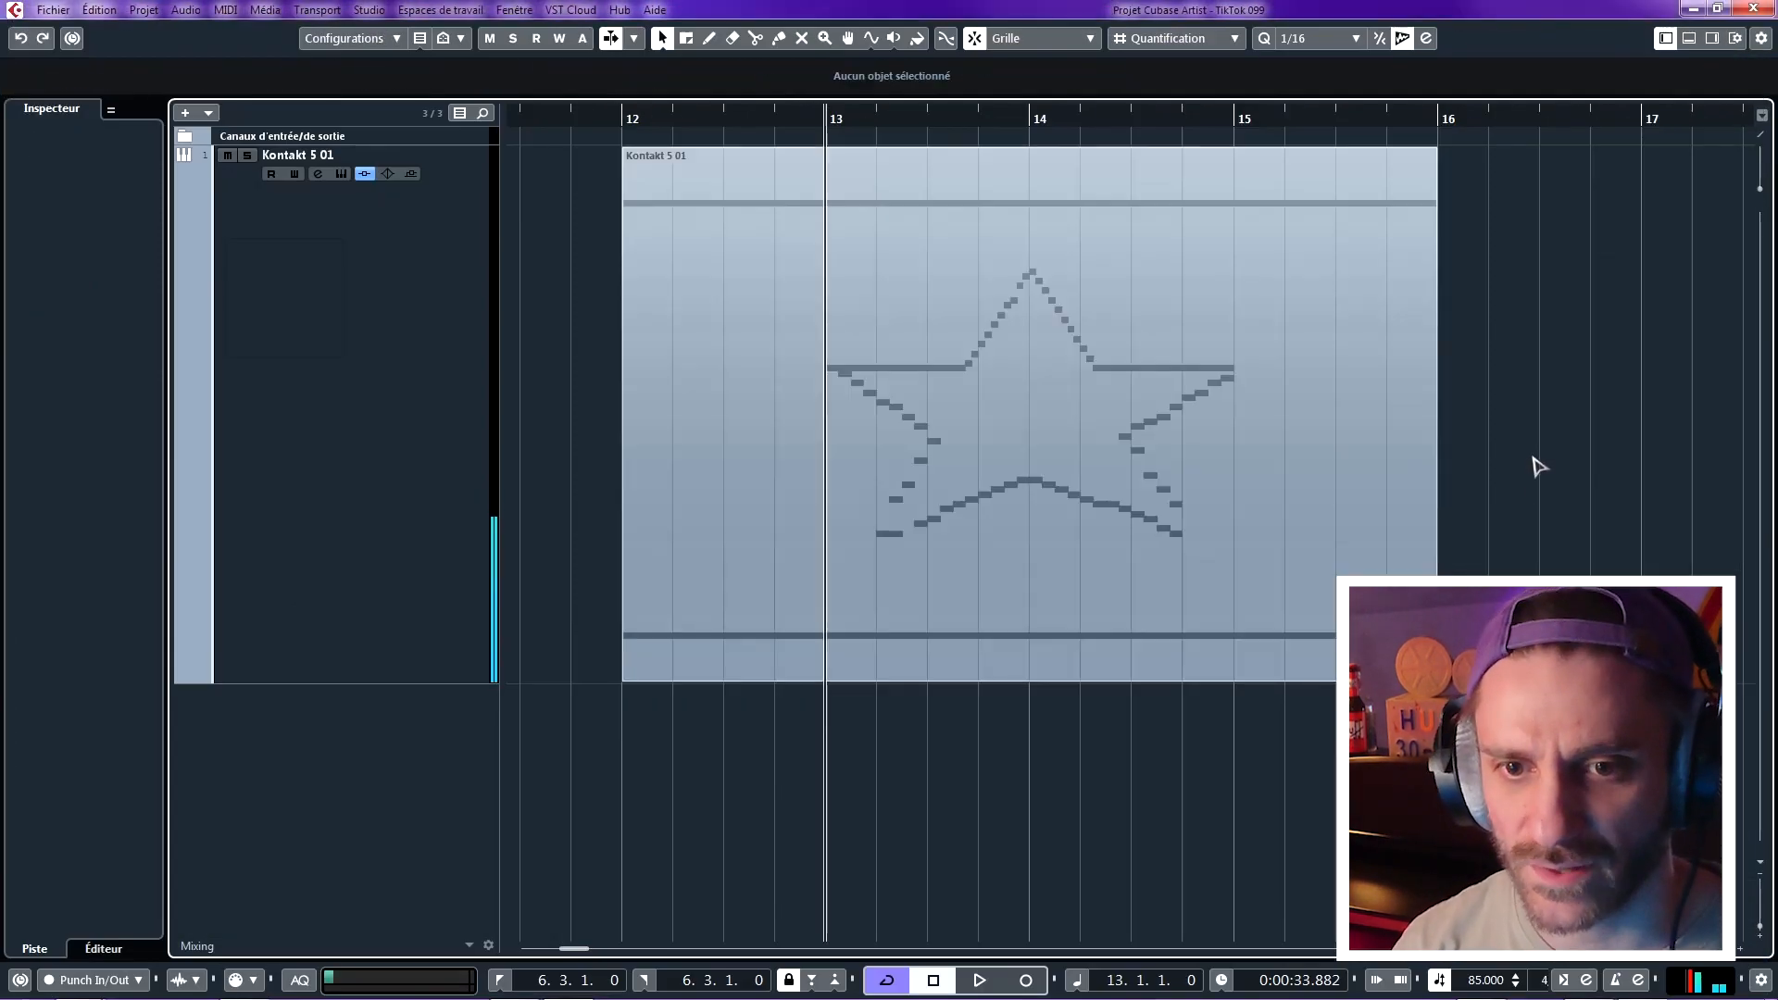
- Set the project tempo to 60 and play the star from bar 13
{"action": "double_click", "coordinate": [1479, 981]}
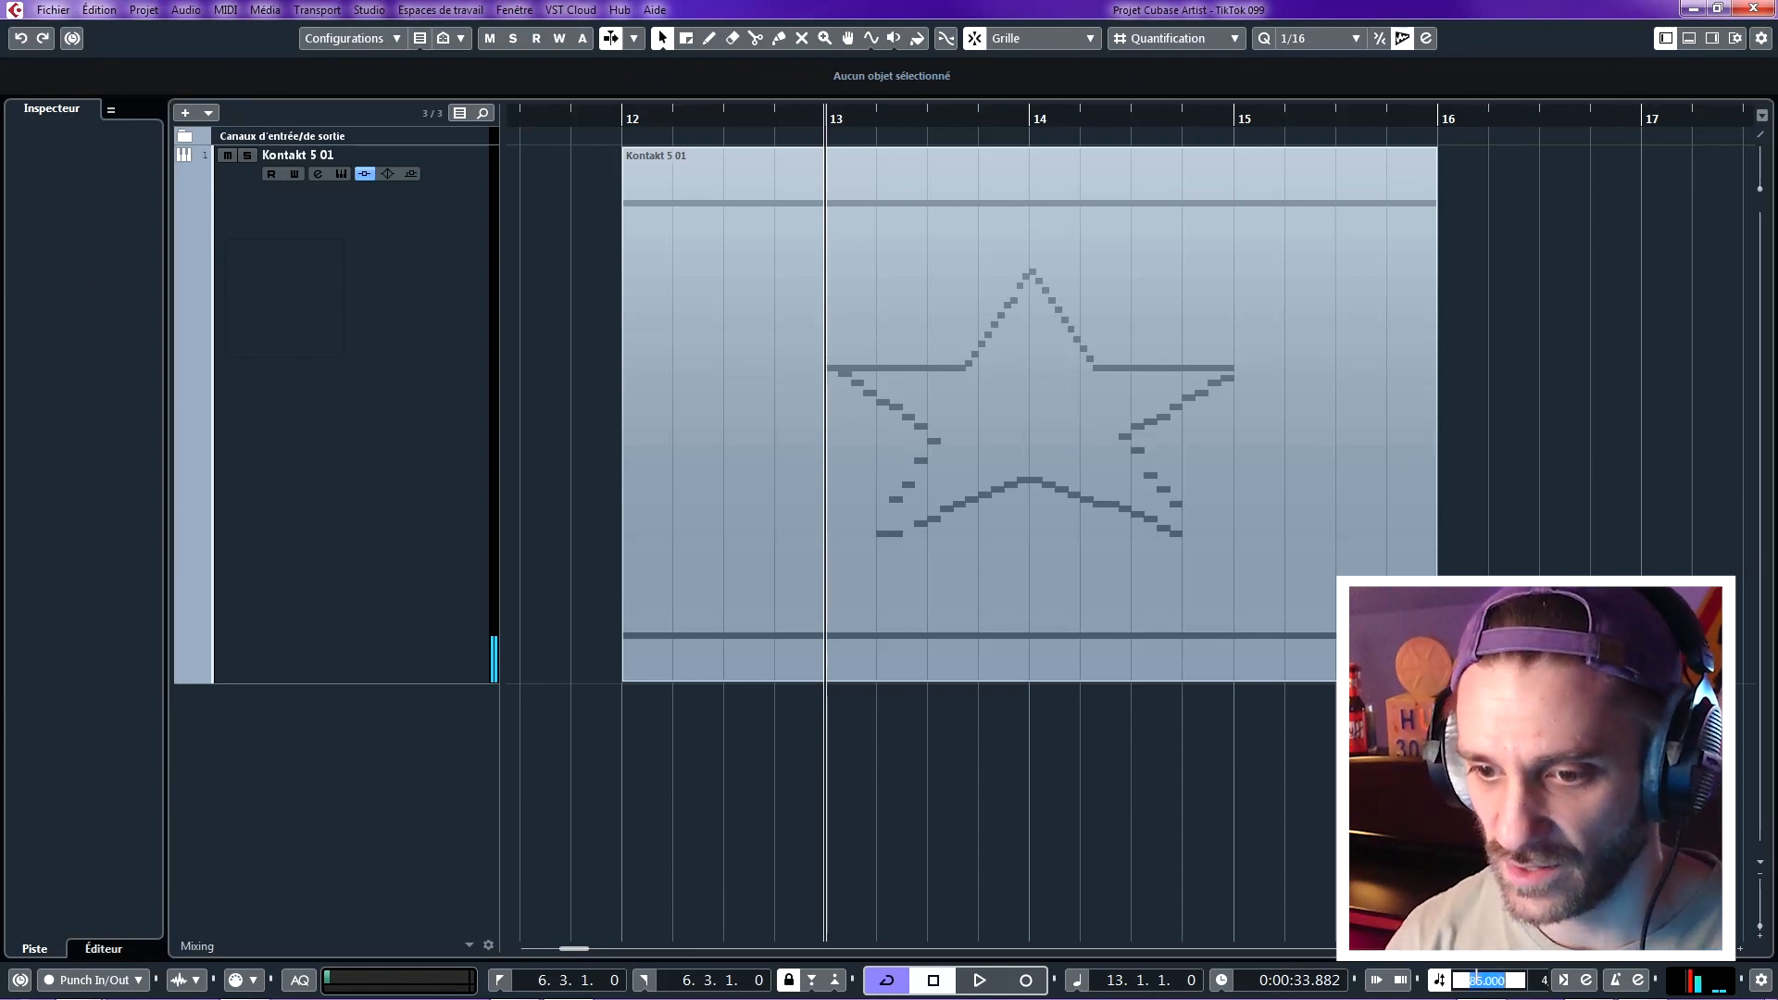
{"action": "type", "text": "60"}
{"action": "key", "text": "Return"}
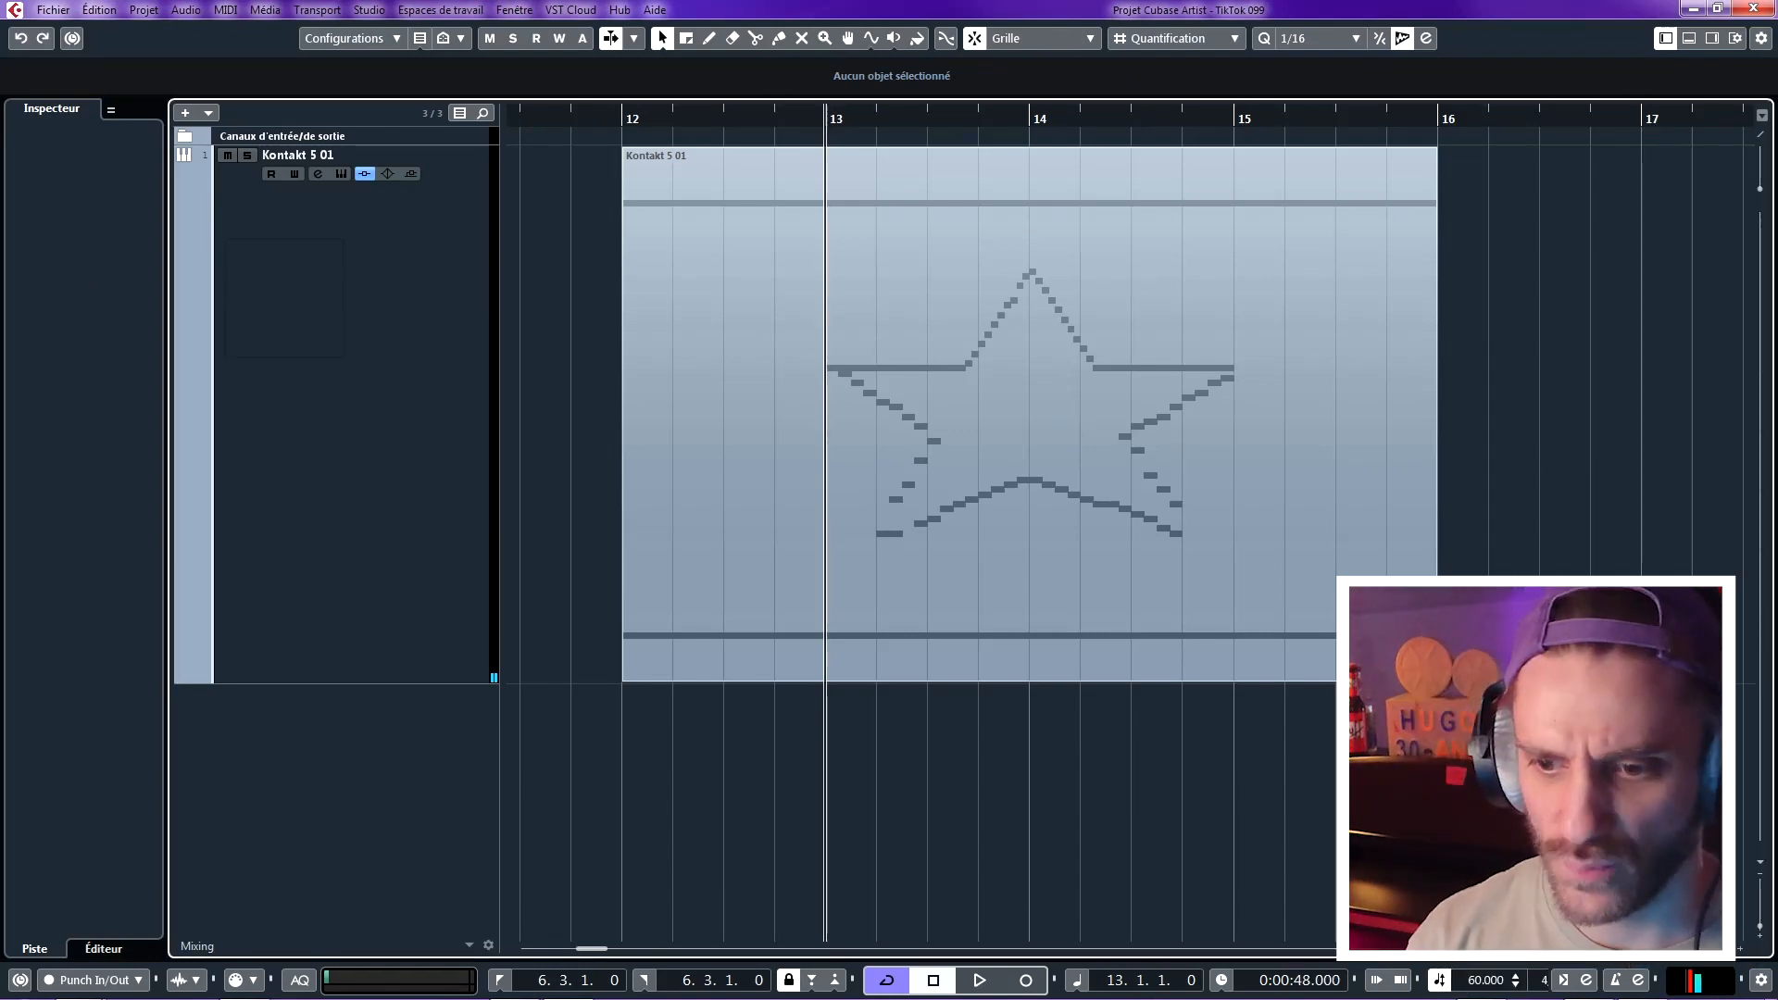
{"action": "key", "text": "space"}
- Reopen the part in the key editor and remove the bottom-edge note at 13.3.3 to leave a gap
{"action": "double_click", "coordinate": [1157, 329]}
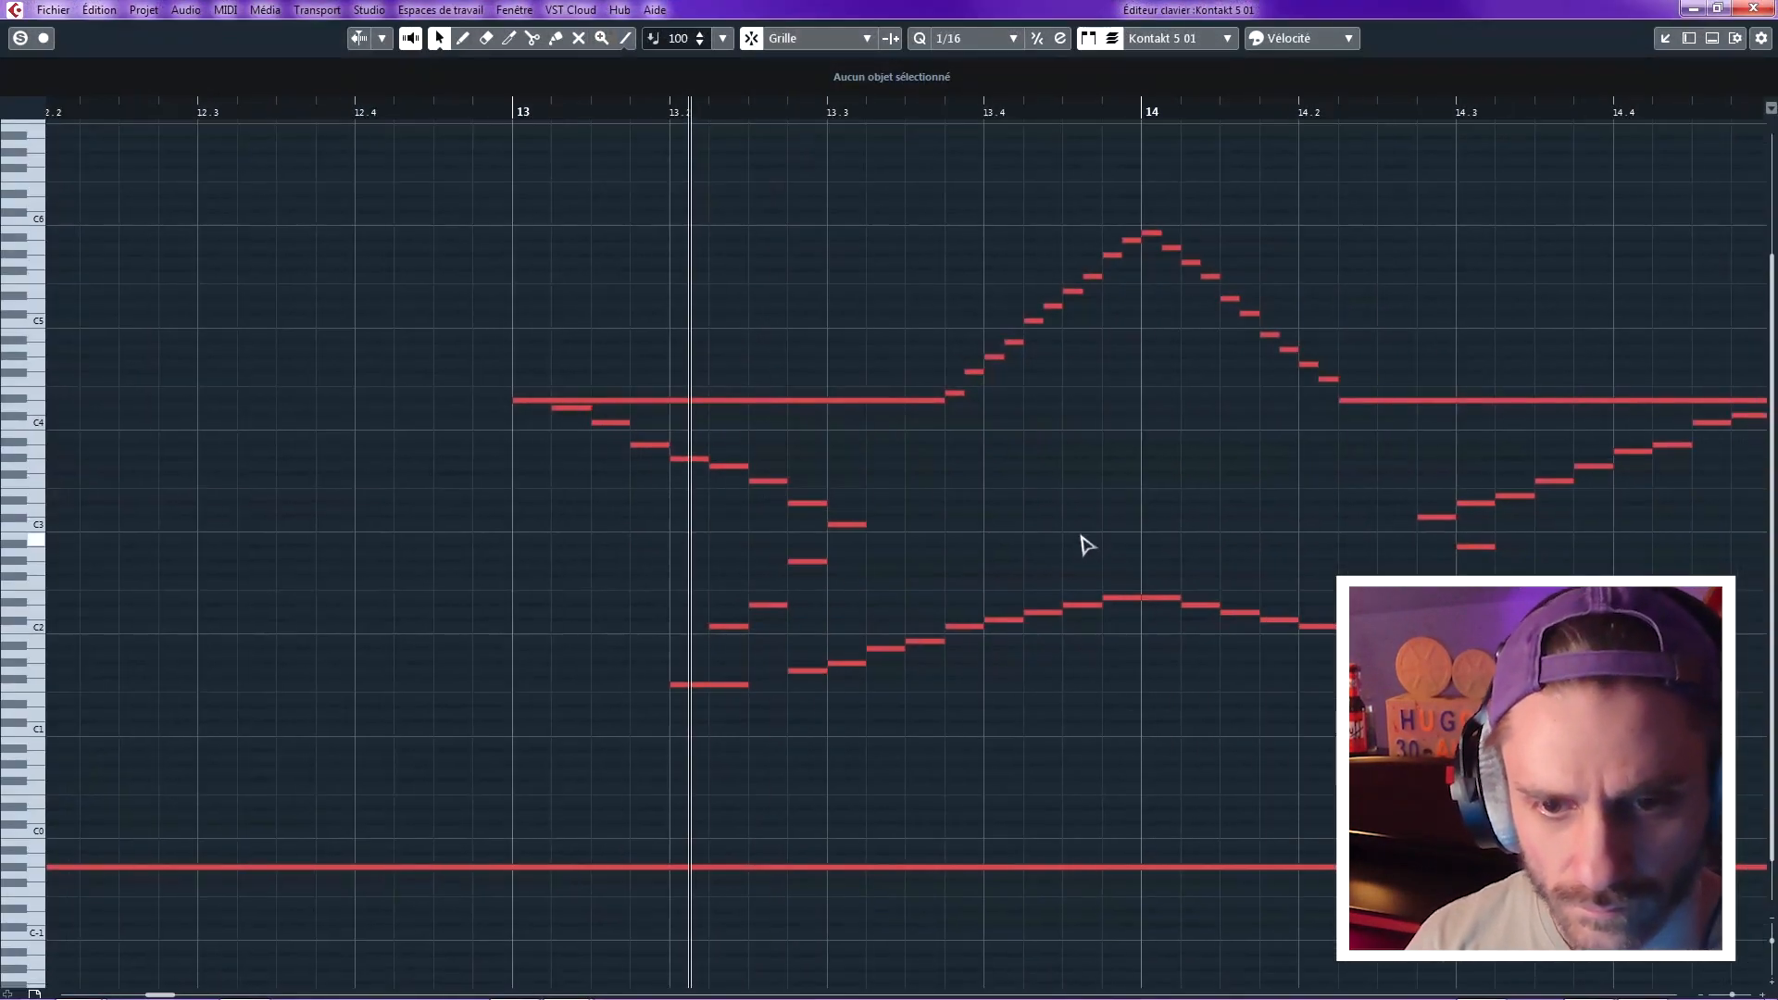
{"action": "left_click", "coordinate": [746, 667]}
{"action": "key", "text": "g"}
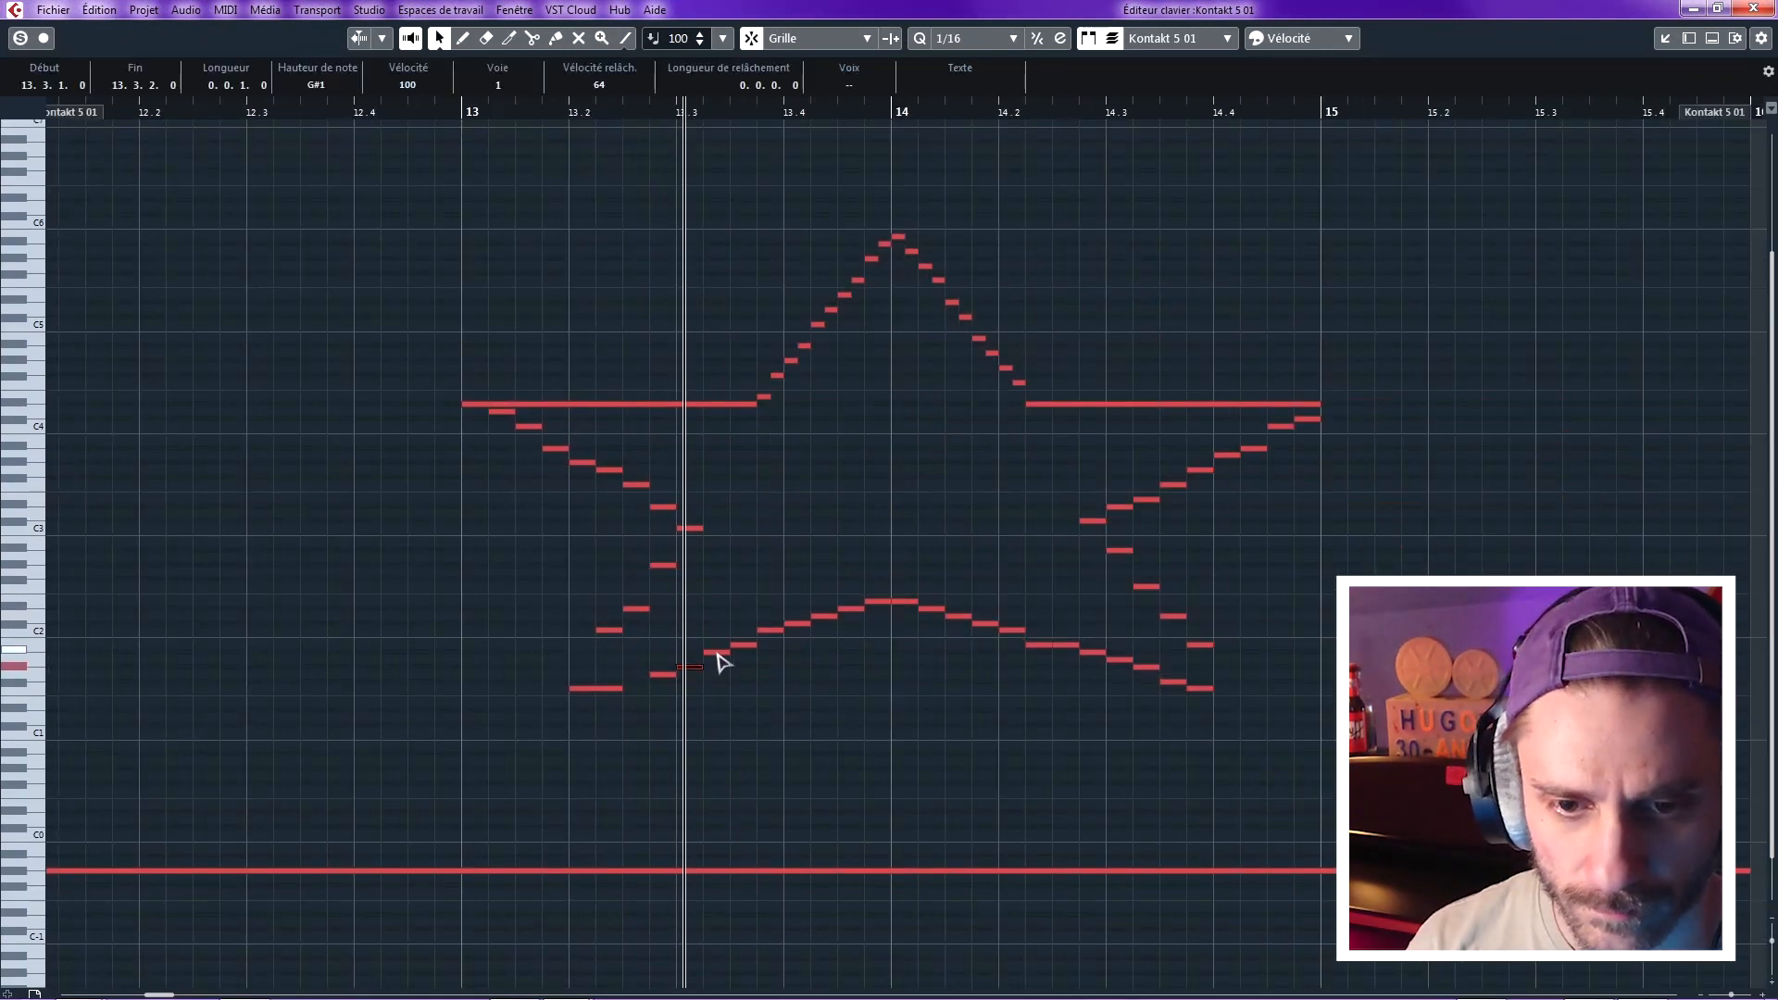
{"action": "left_click_drag", "start_coordinate": [746, 648], "coordinate": [747, 632]}
{"action": "left_click", "coordinate": [768, 632]}
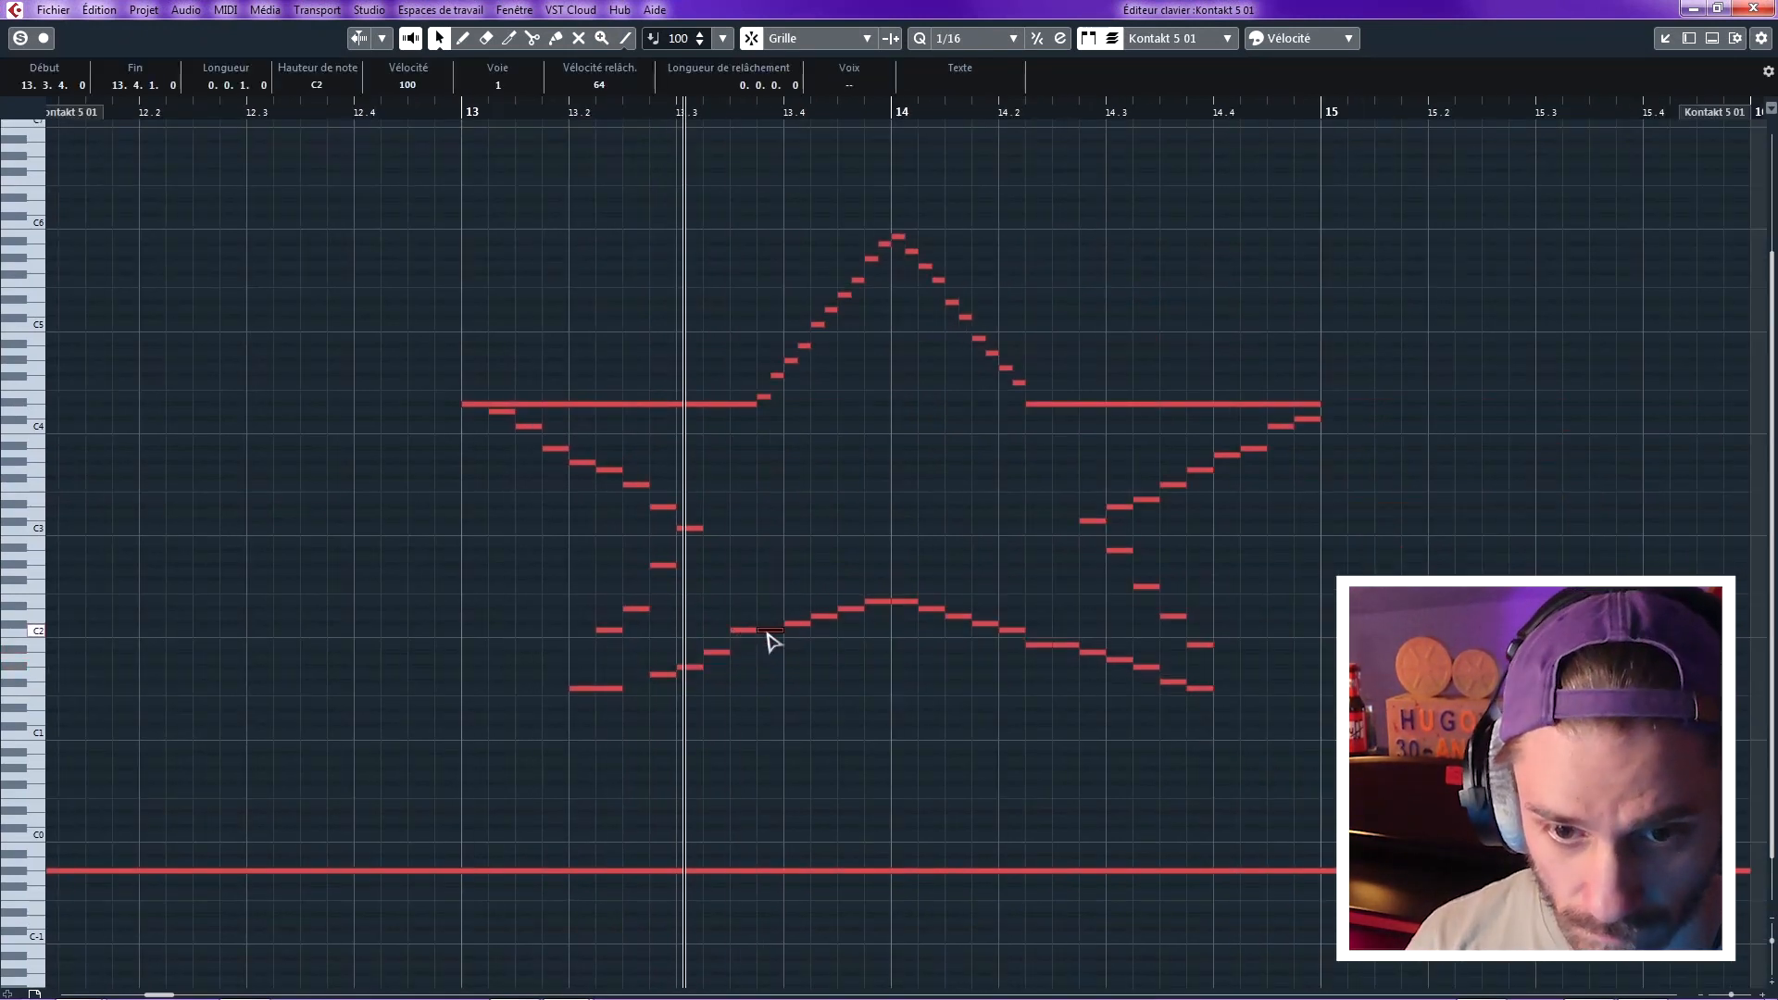
{"action": "left_click_drag", "start_coordinate": [743, 631], "coordinate": [768, 630]}
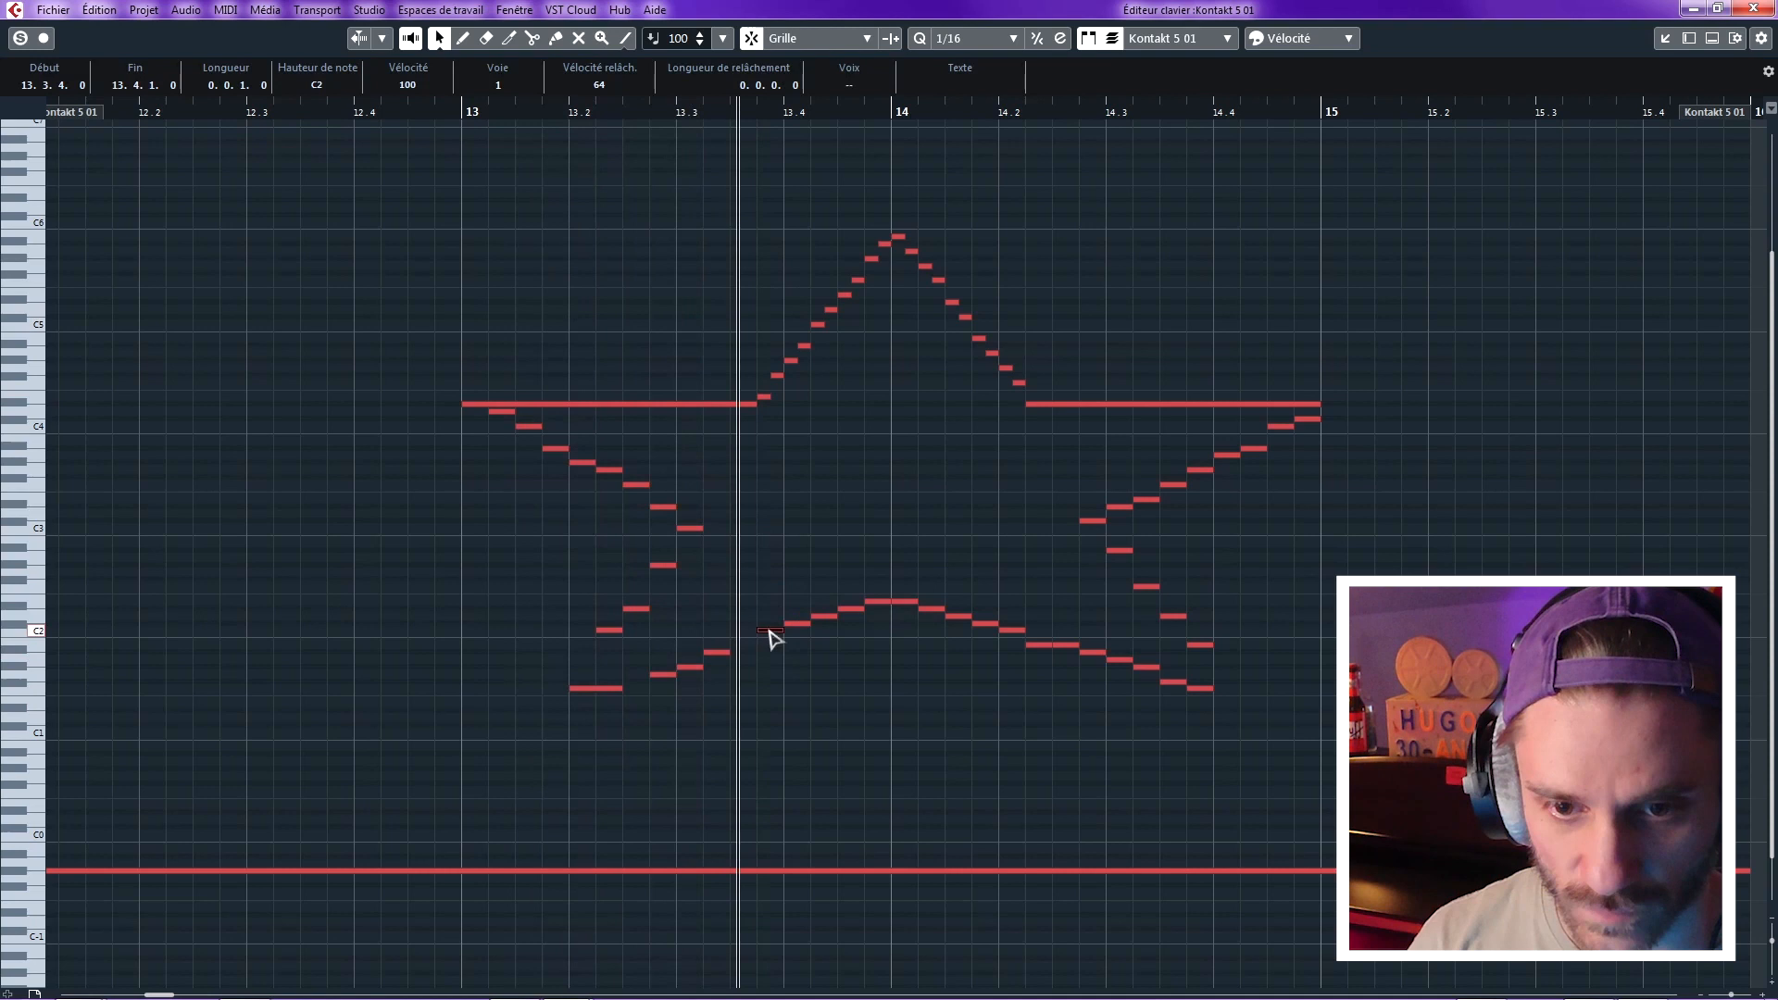
- Reshape the star's rising upper edge at 1/32 and split the left D#4 arm into short repeated notes continuing to the right arm
{"action": "left_click", "coordinate": [727, 477]}
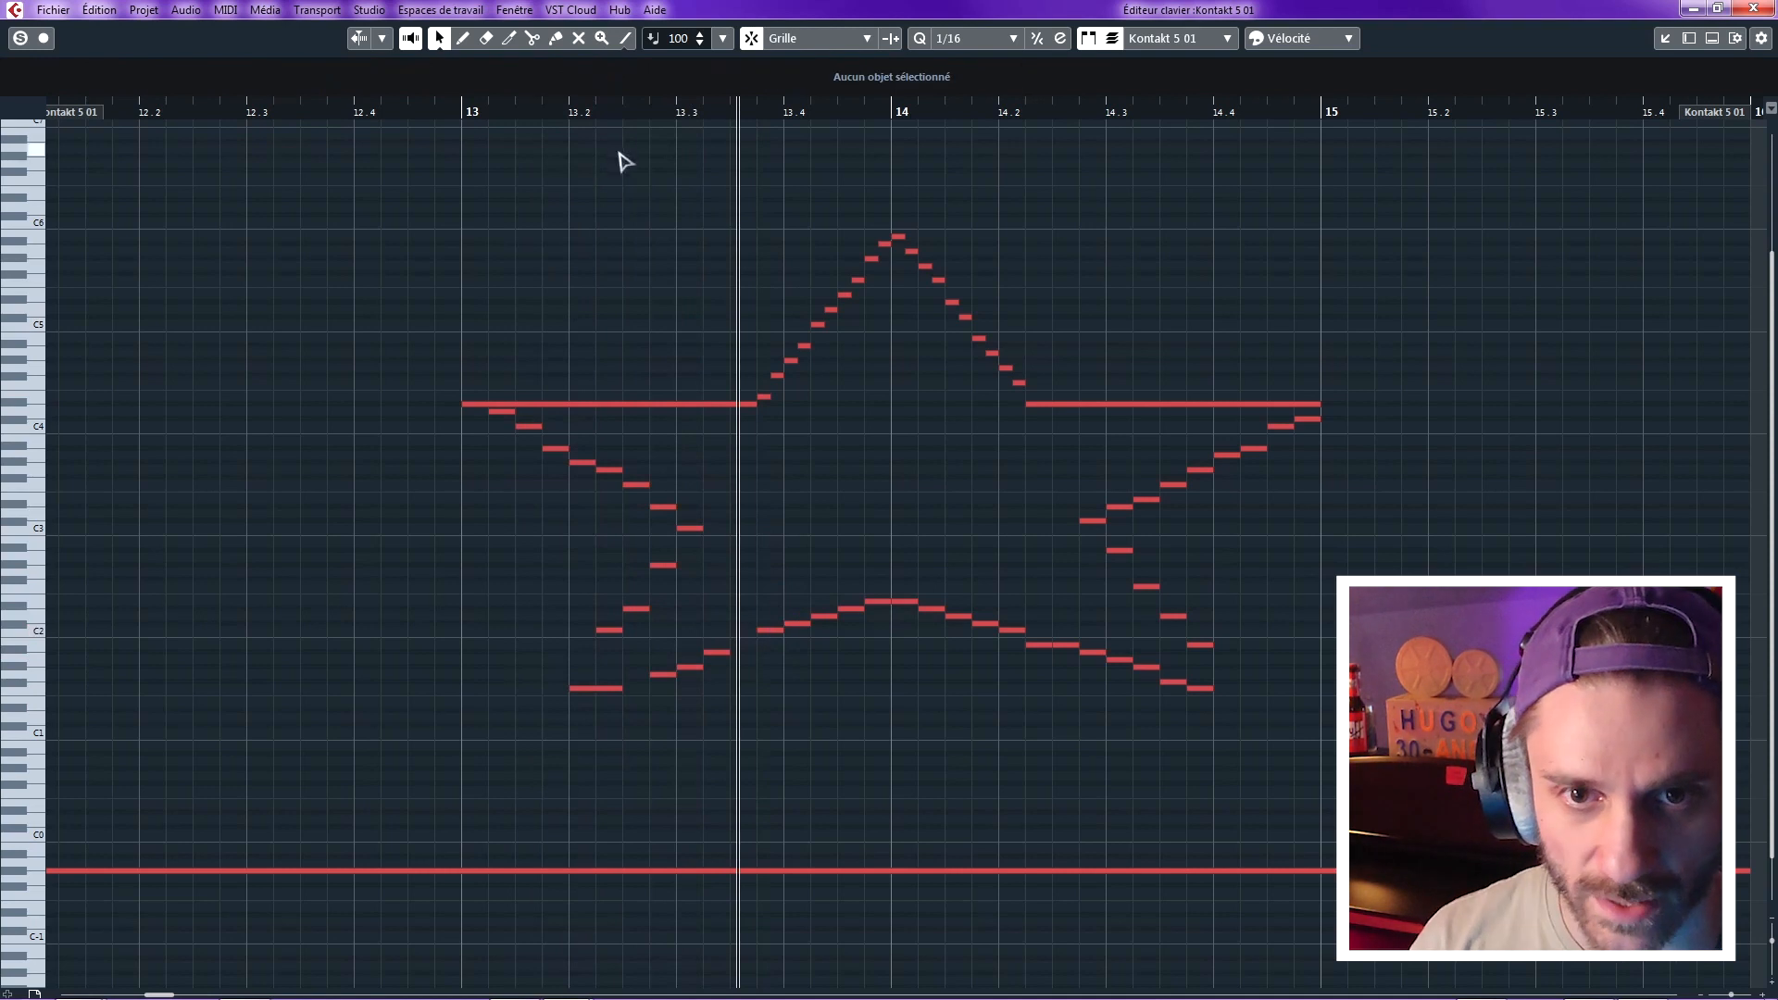
{"action": "left_click", "coordinate": [621, 109]}
{"action": "key", "text": "space"}
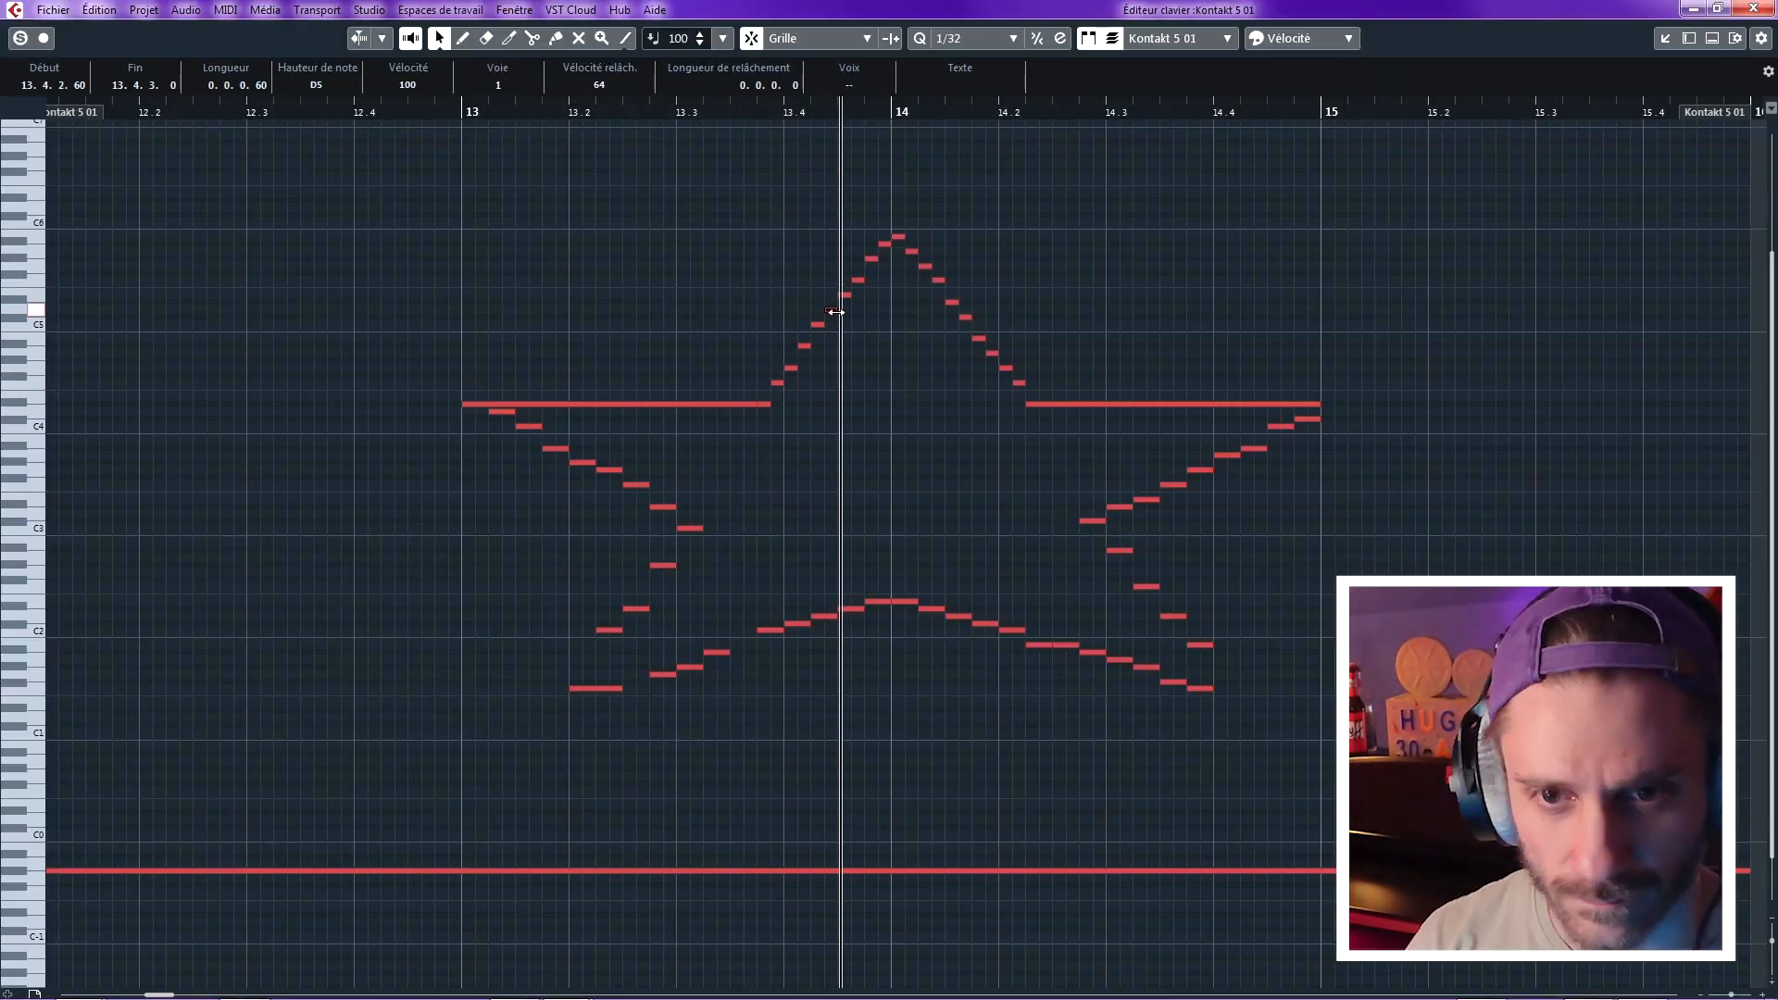
{"action": "right_click", "coordinate": [728, 568]}
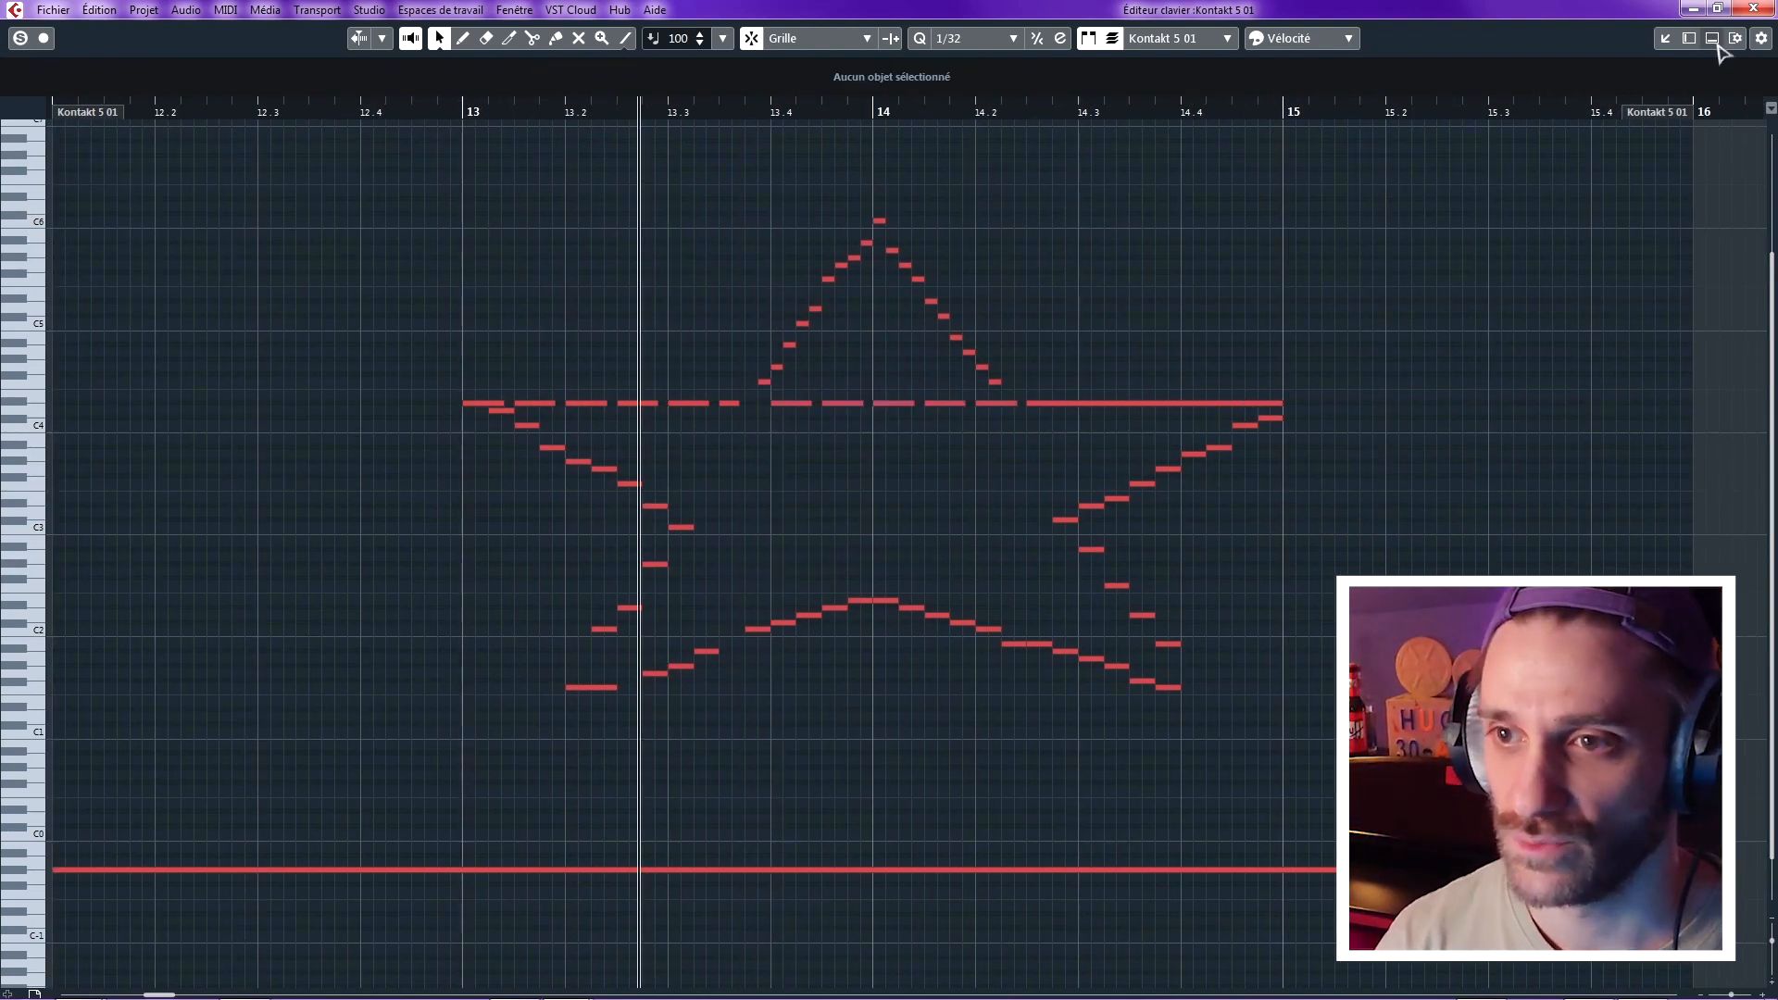
- Show and enlarge the Sustain (CC 64) lane, then draw a full-value sustain event at bar 13
{"action": "left_click", "coordinate": [1712, 41]}
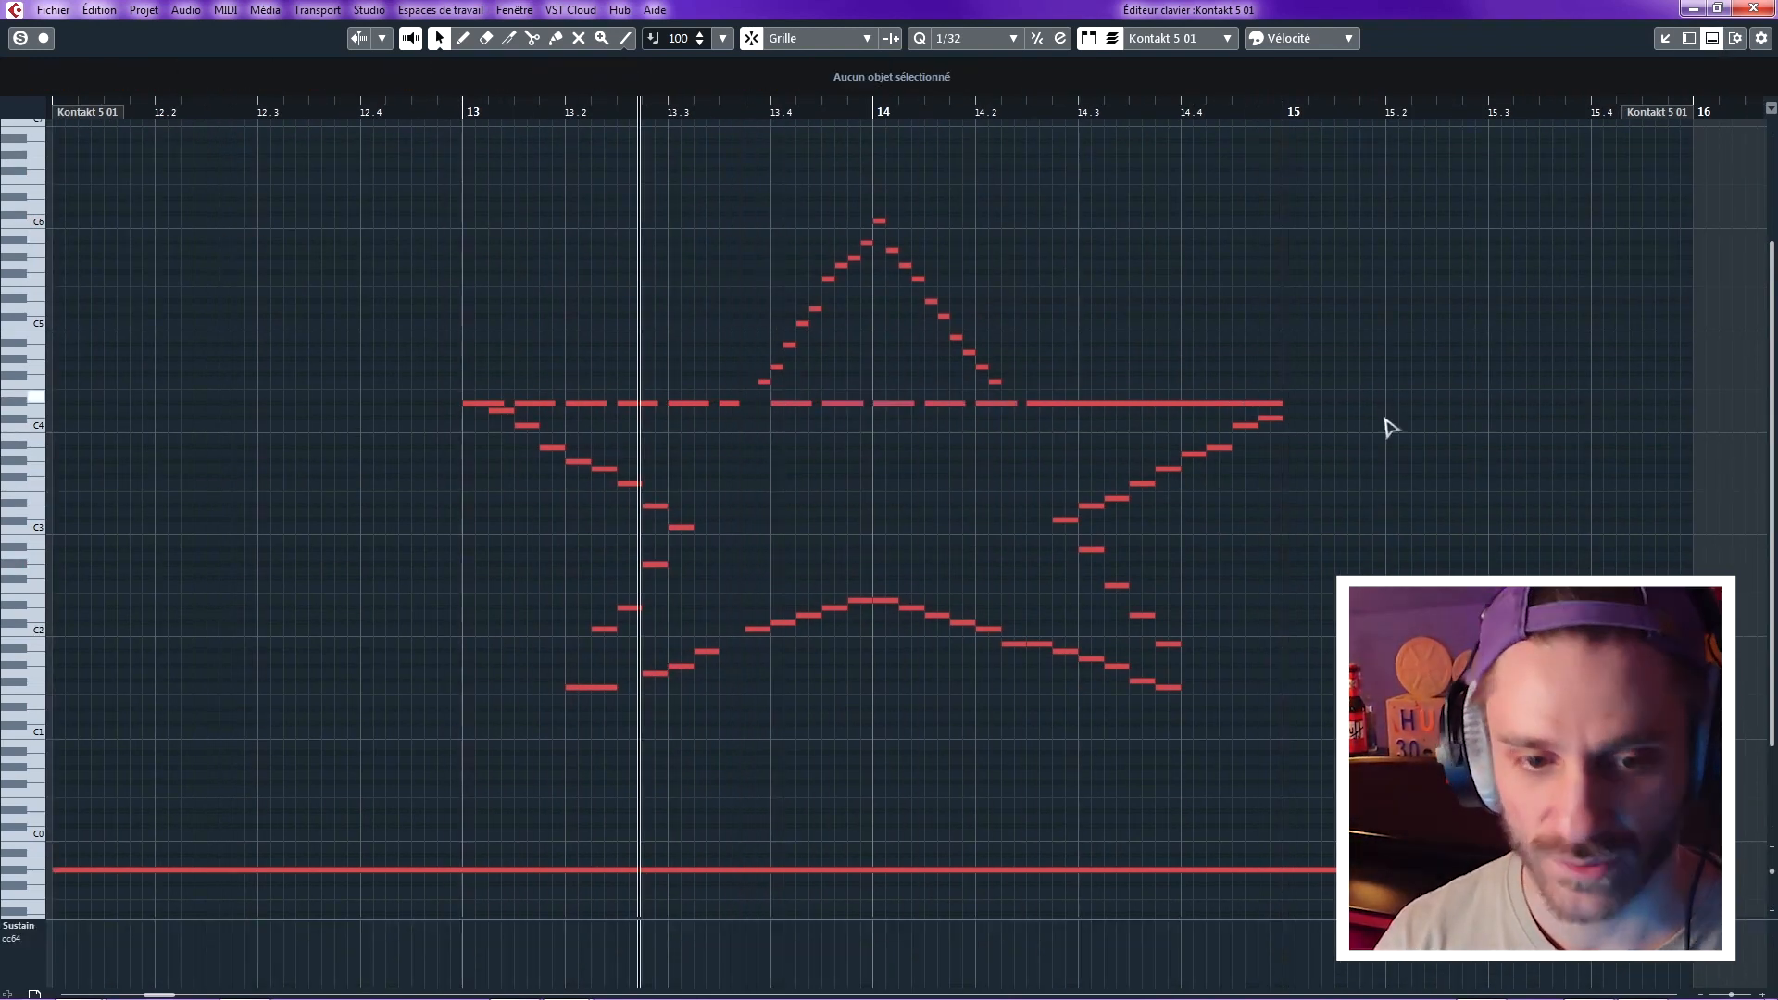
{"action": "left_click_drag", "start_coordinate": [387, 921], "coordinate": [387, 835]}
{"action": "left_click_drag", "start_coordinate": [282, 681], "coordinate": [314, 622]}
{"action": "left_click", "coordinate": [463, 39]}
{"action": "scroll", "coordinate": [467, 416], "scroll_direction": "up", "scroll_amount": 2}
{"action": "right_click", "coordinate": [554, 738]}
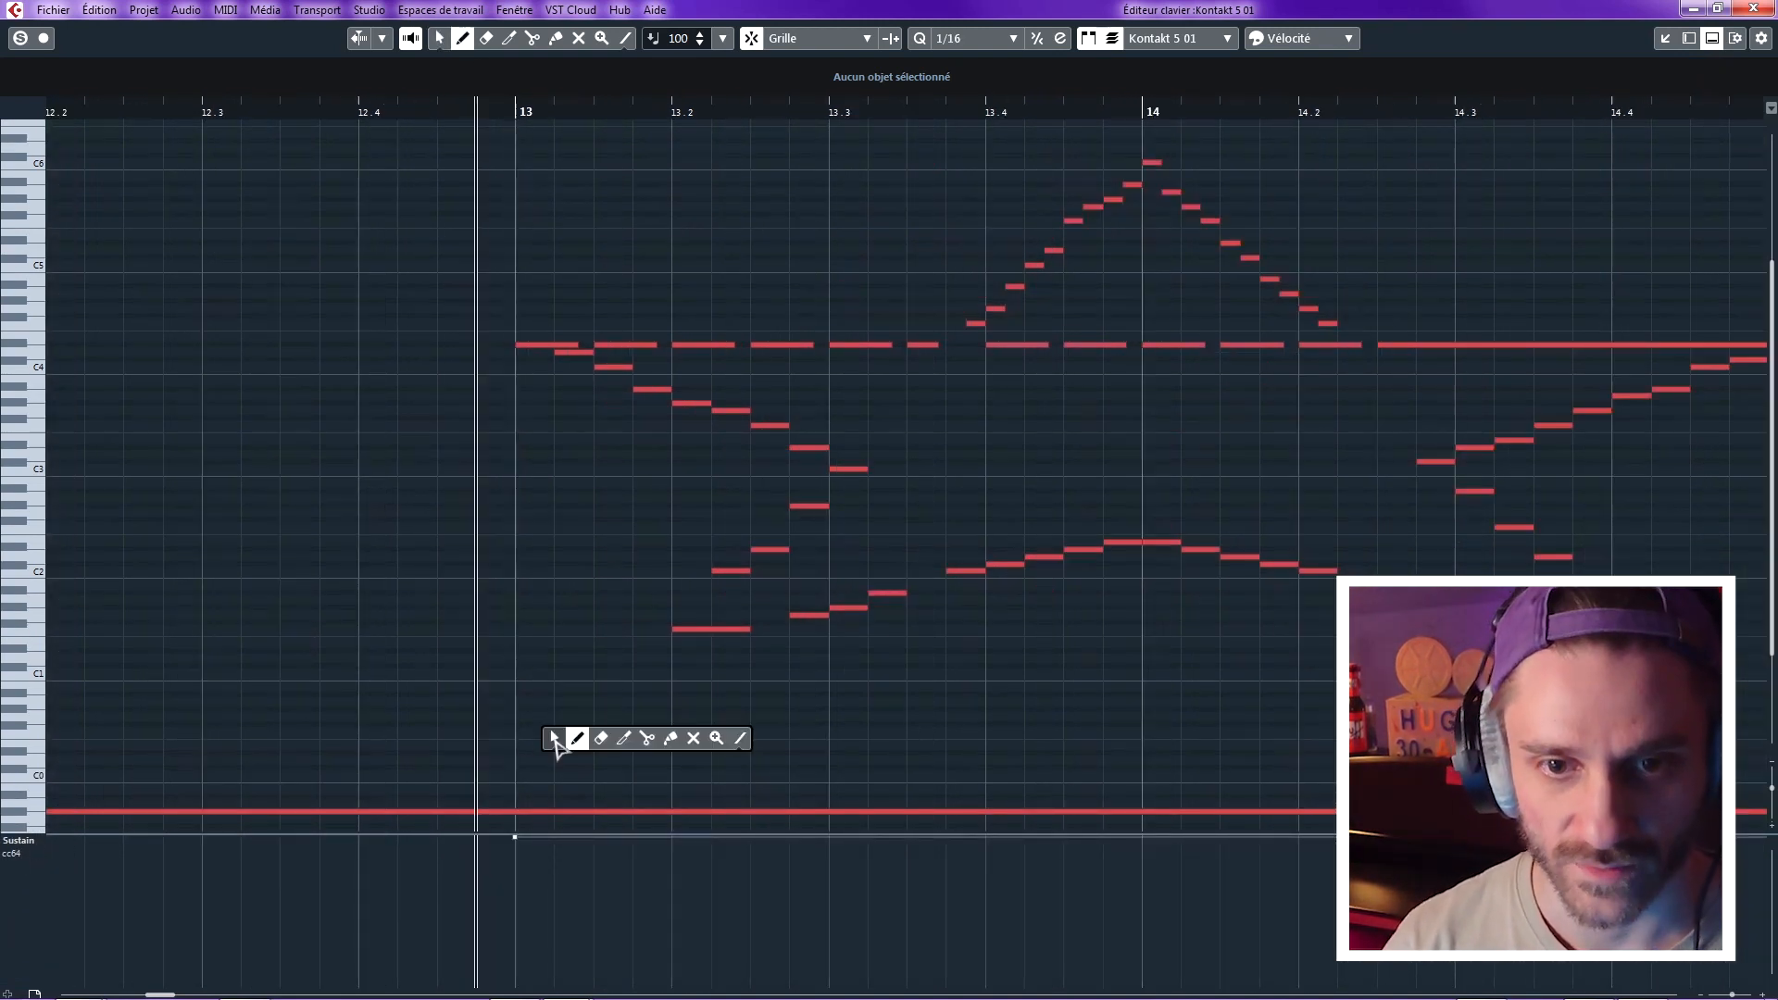
- Add short sustain pedal releases just before 13.2 and 13.3, with the quantize value at 1/32
{"action": "left_click", "coordinate": [972, 38]}
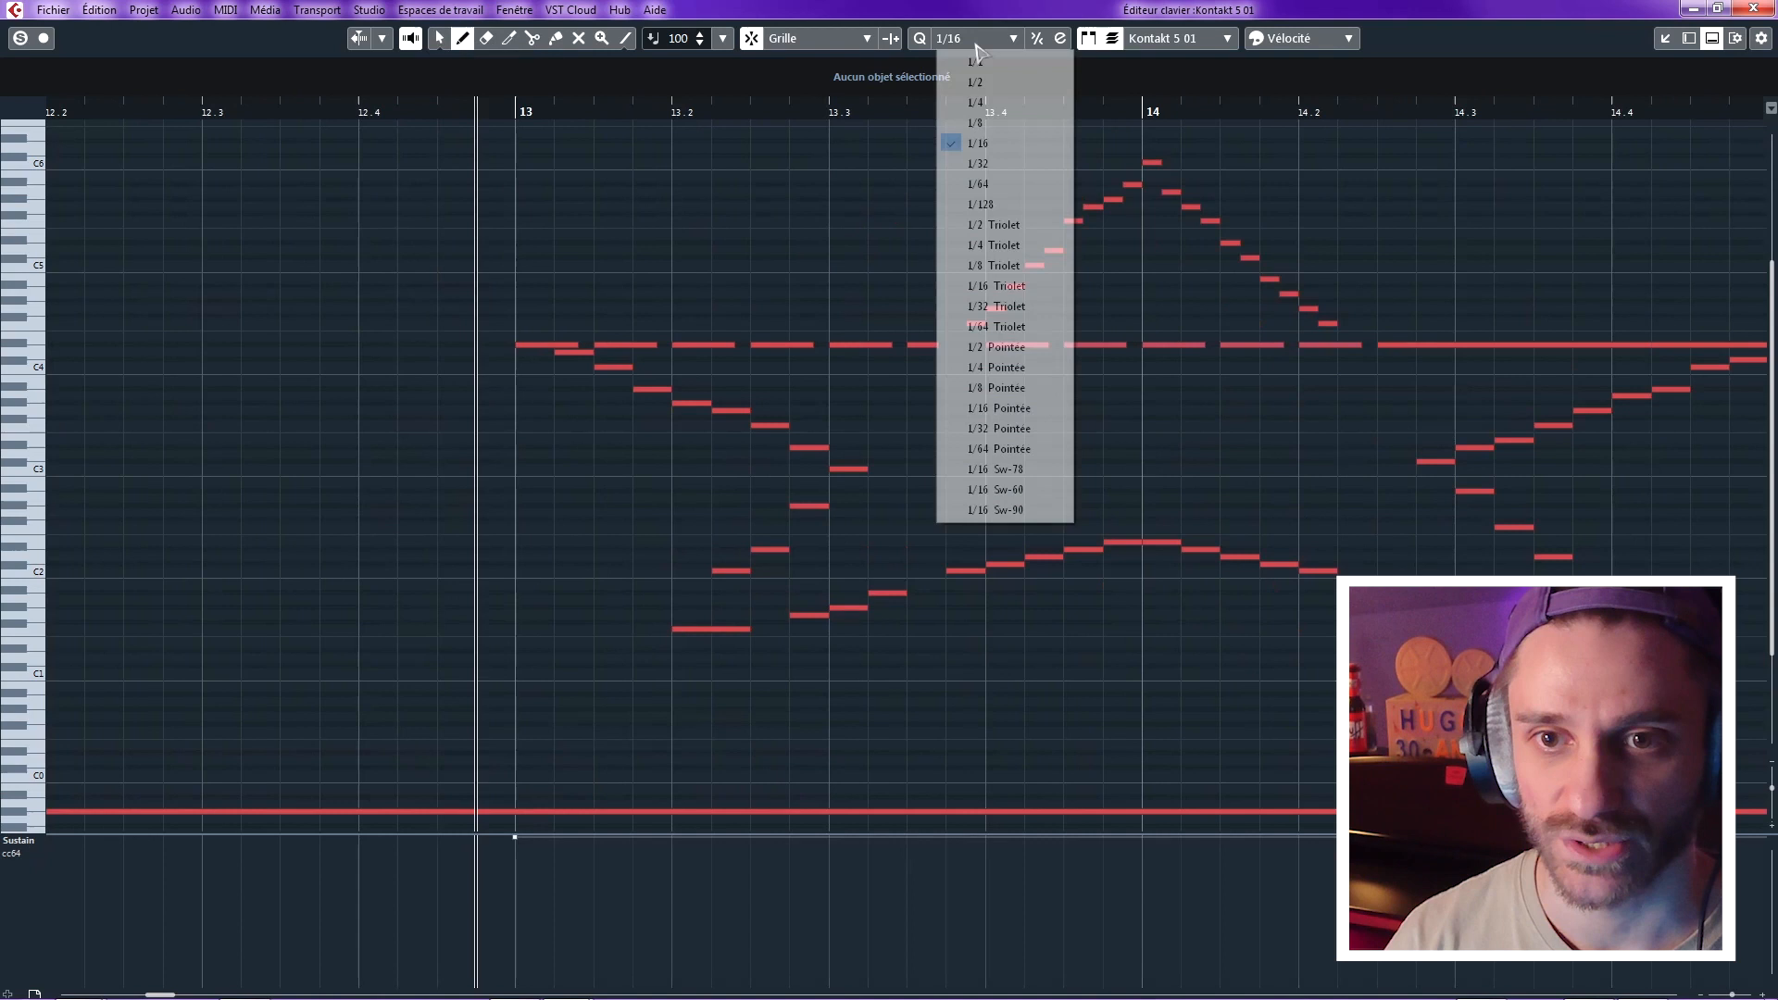
{"action": "left_click", "coordinate": [986, 147]}
{"action": "key", "text": "1"}
{"action": "left_click_drag", "start_coordinate": [665, 850], "coordinate": [663, 992]}
{"action": "left_click_drag", "start_coordinate": [687, 986], "coordinate": [687, 952]}
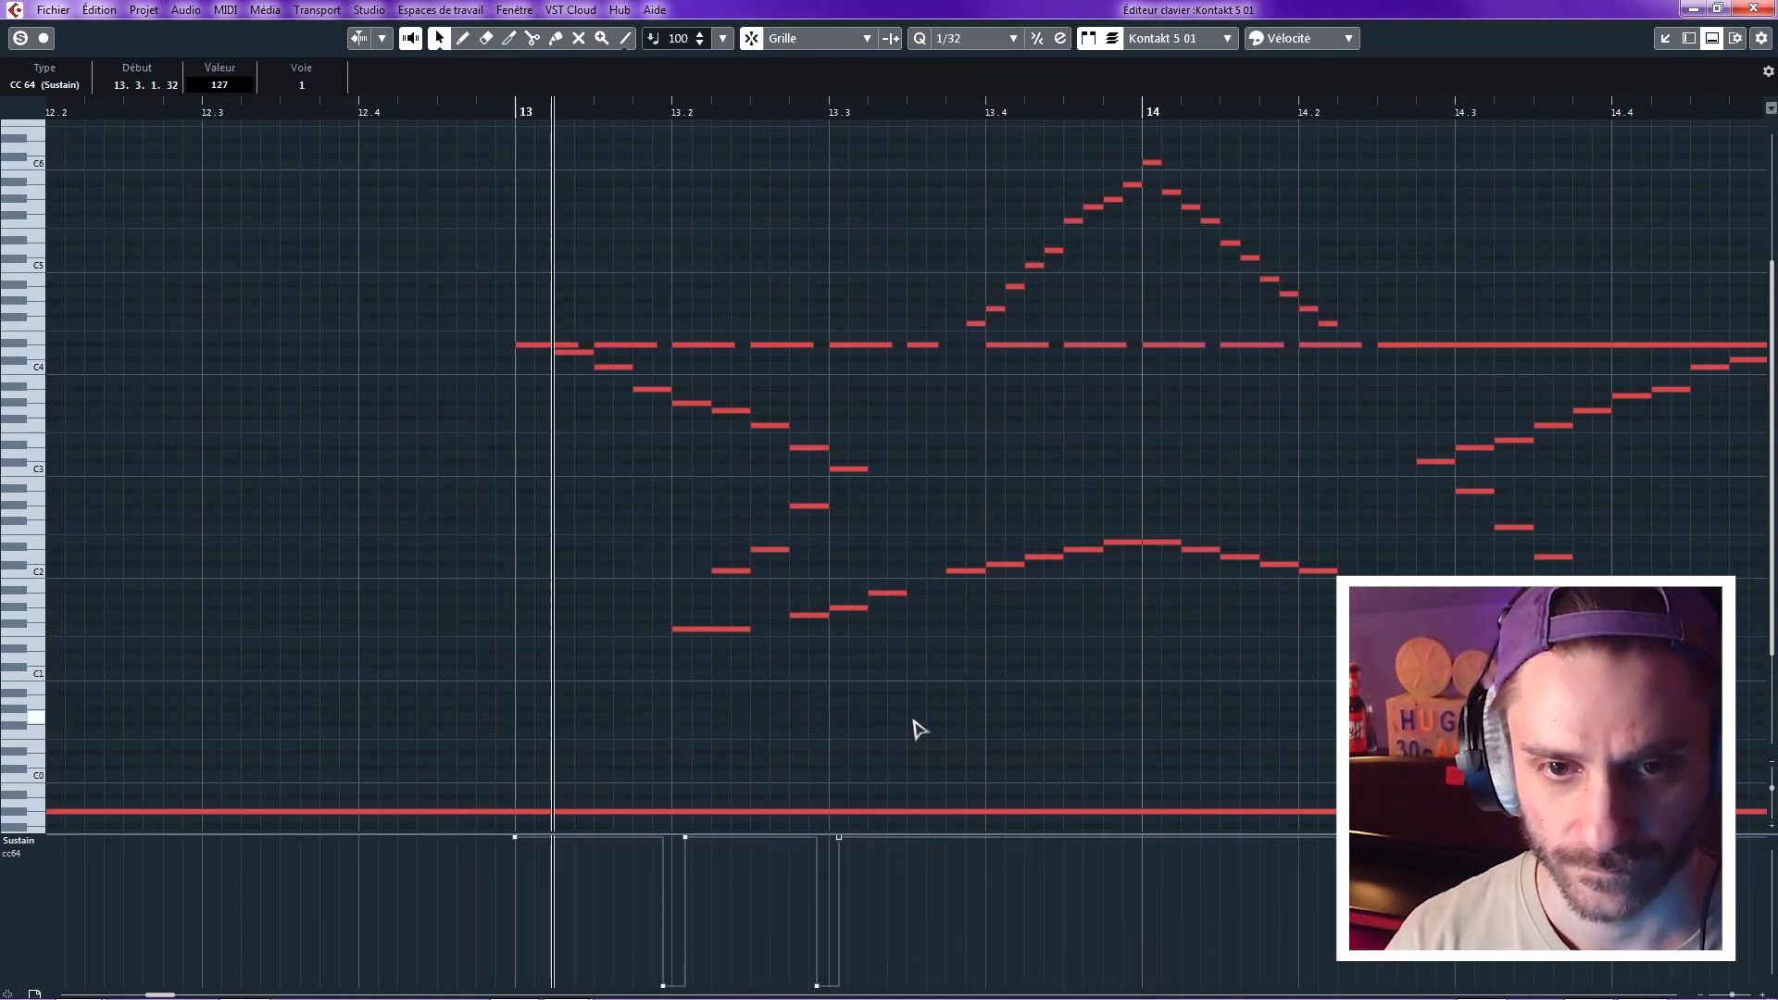
{"action": "left_click", "coordinate": [916, 721]}
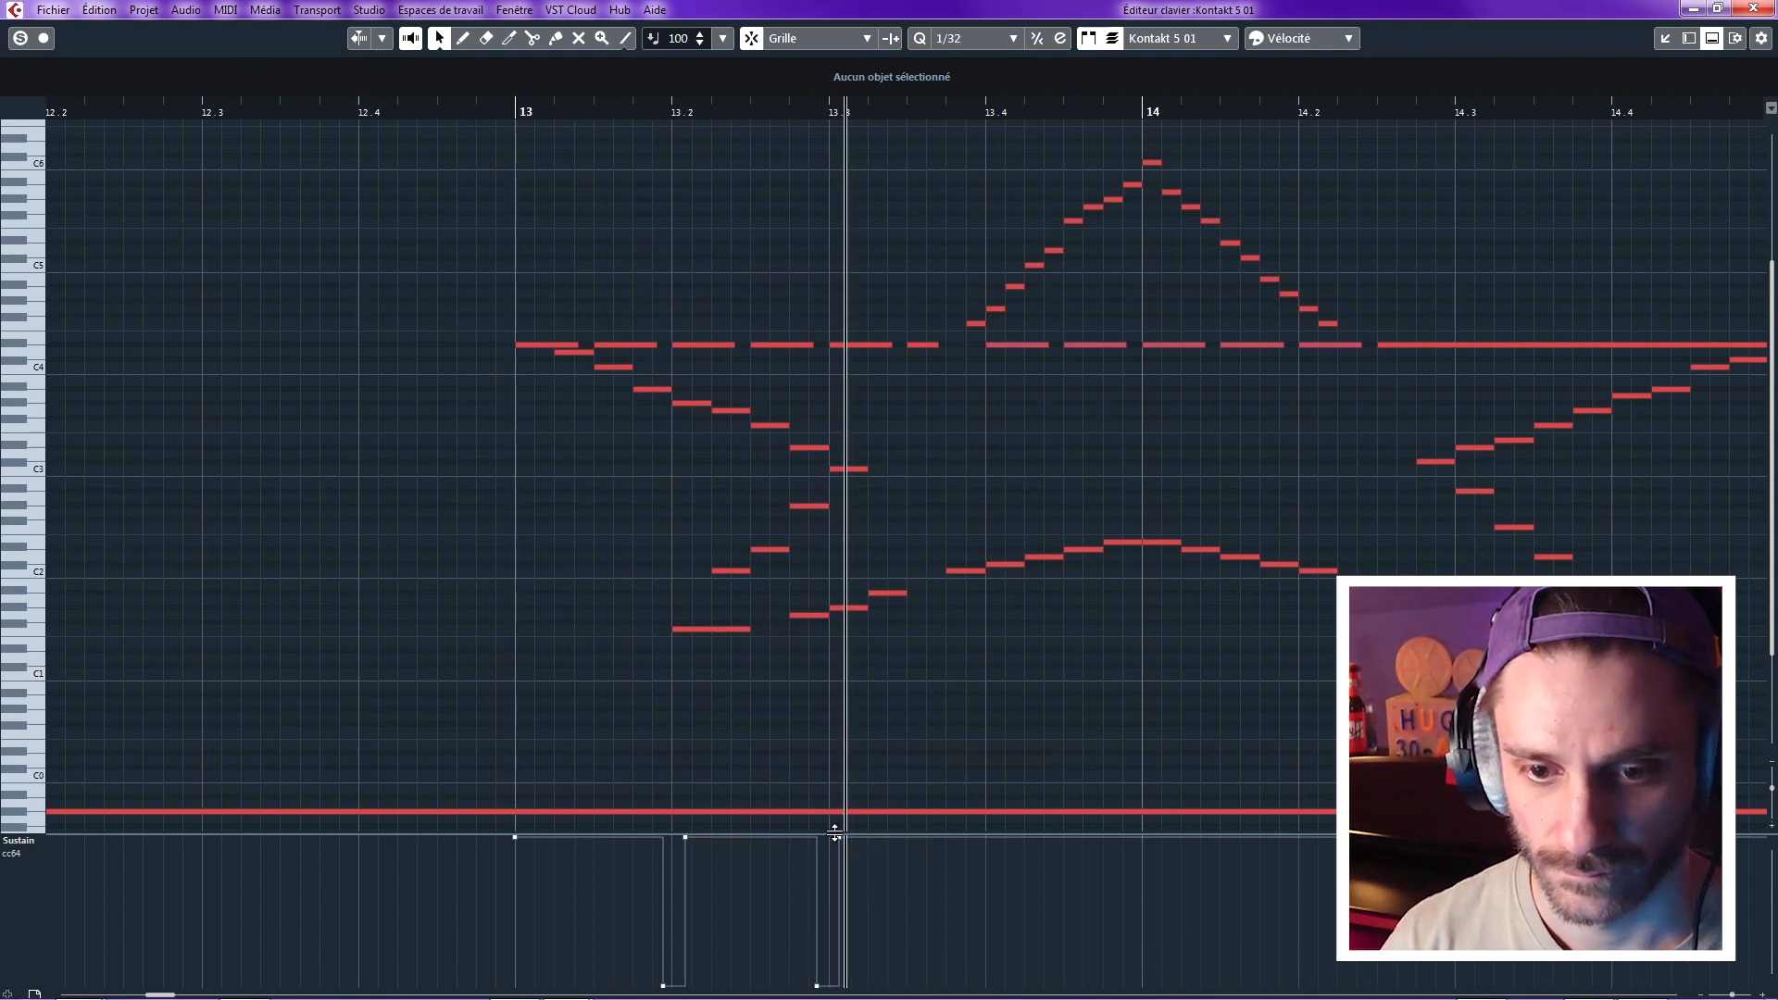
- Add sustain releases before 13.4 and bar 14, and place short chord notes inside the star at 13.4 and bar 14
{"action": "left_click_drag", "start_coordinate": [975, 845], "coordinate": [976, 987]}
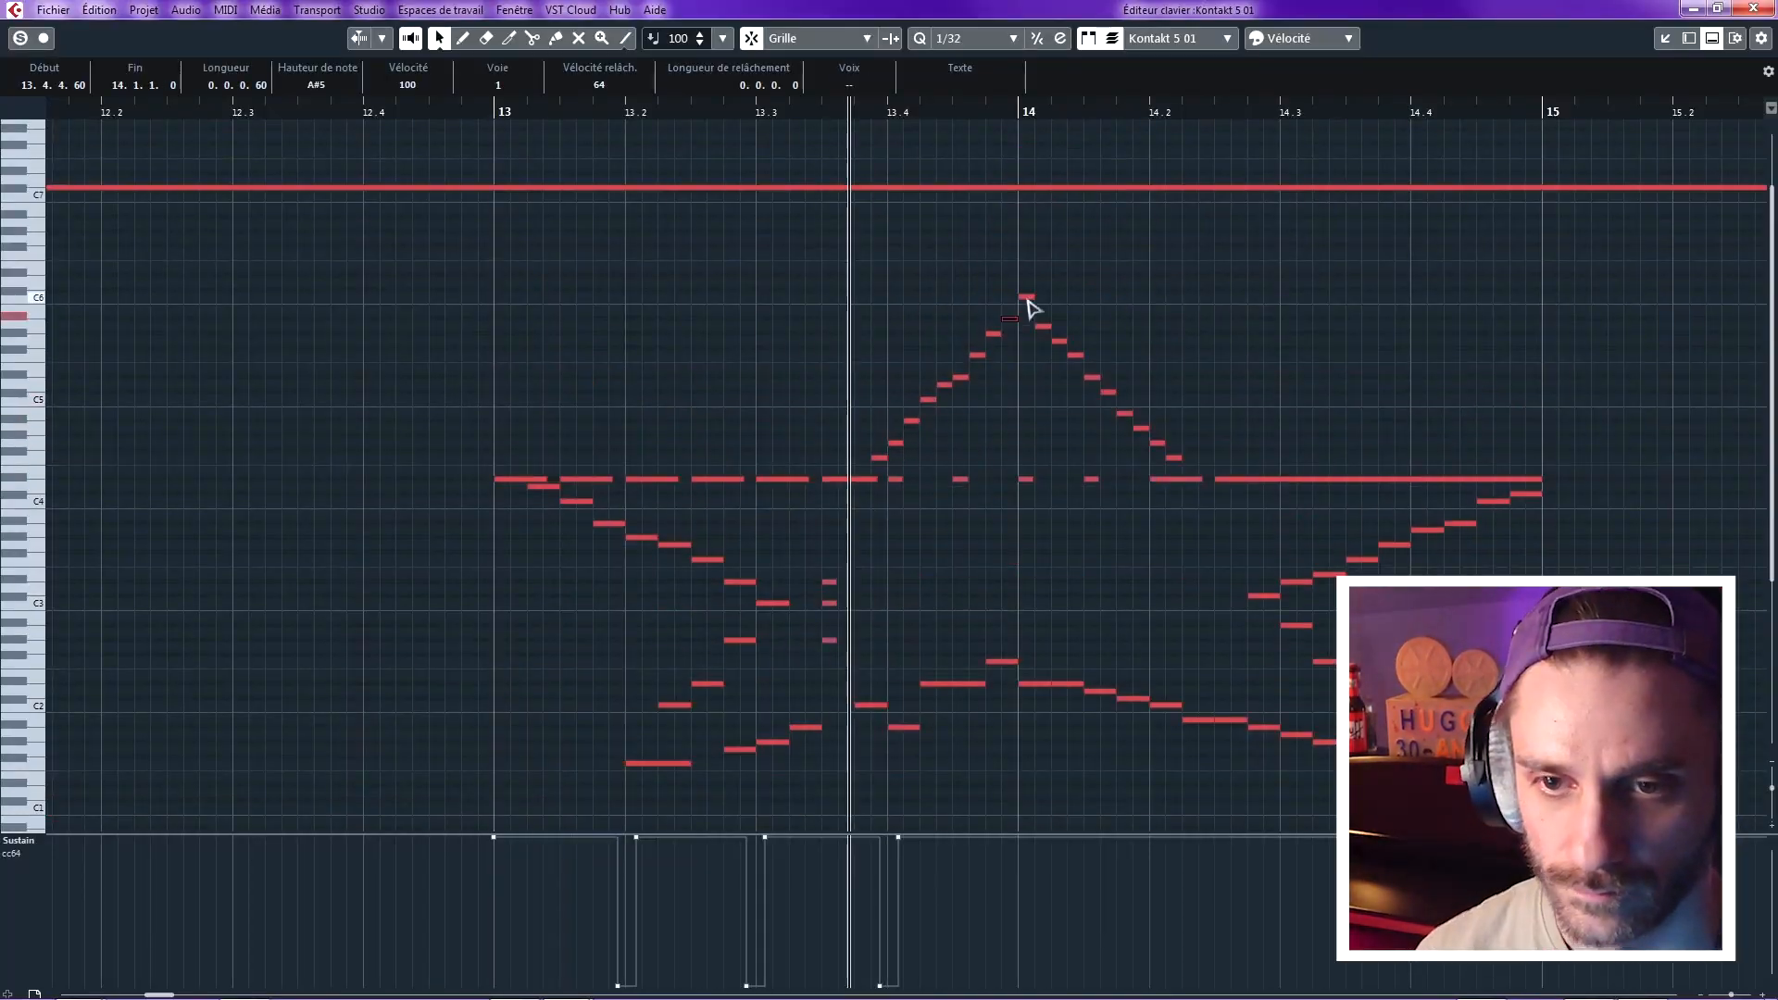
{"action": "left_click", "coordinate": [1009, 522]}
{"action": "scroll", "coordinate": [877, 369], "scroll_direction": "down", "scroll_amount": 3}
{"action": "scroll", "coordinate": [972, 561], "scroll_direction": "up", "scroll_amount": 2}
{"action": "double_click", "coordinate": [974, 561]}
{"action": "scroll", "coordinate": [1042, 554], "scroll_direction": "down", "scroll_amount": 1}
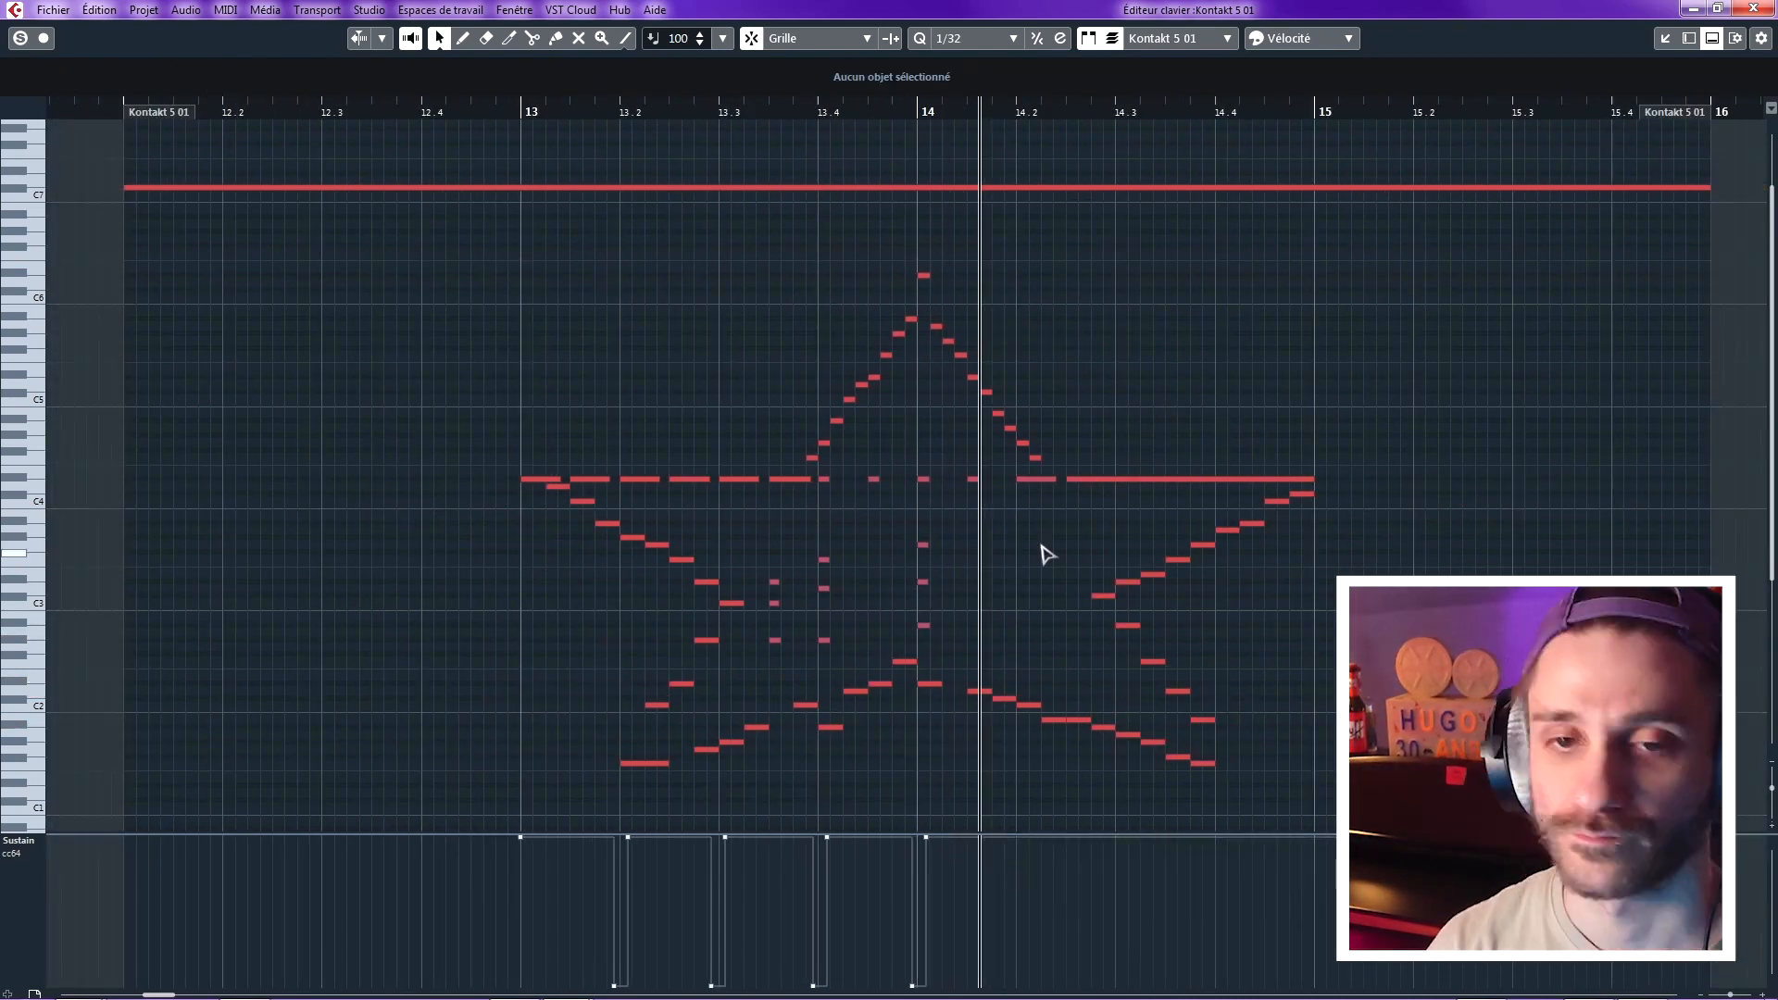
- Rework the star's descending bottom edge after bar 14, lowering the note at 14.2 and leaving a gap before 14.3
{"action": "scroll", "coordinate": [799, 262], "scroll_direction": "down", "scroll_amount": 2}
{"action": "scroll", "coordinate": [1020, 647], "scroll_direction": "up", "scroll_amount": 1}
{"action": "scroll", "coordinate": [1019, 646], "scroll_direction": "up", "scroll_amount": 2}
{"action": "left_click", "coordinate": [810, 398]}
{"action": "left_click", "coordinate": [585, 368]}
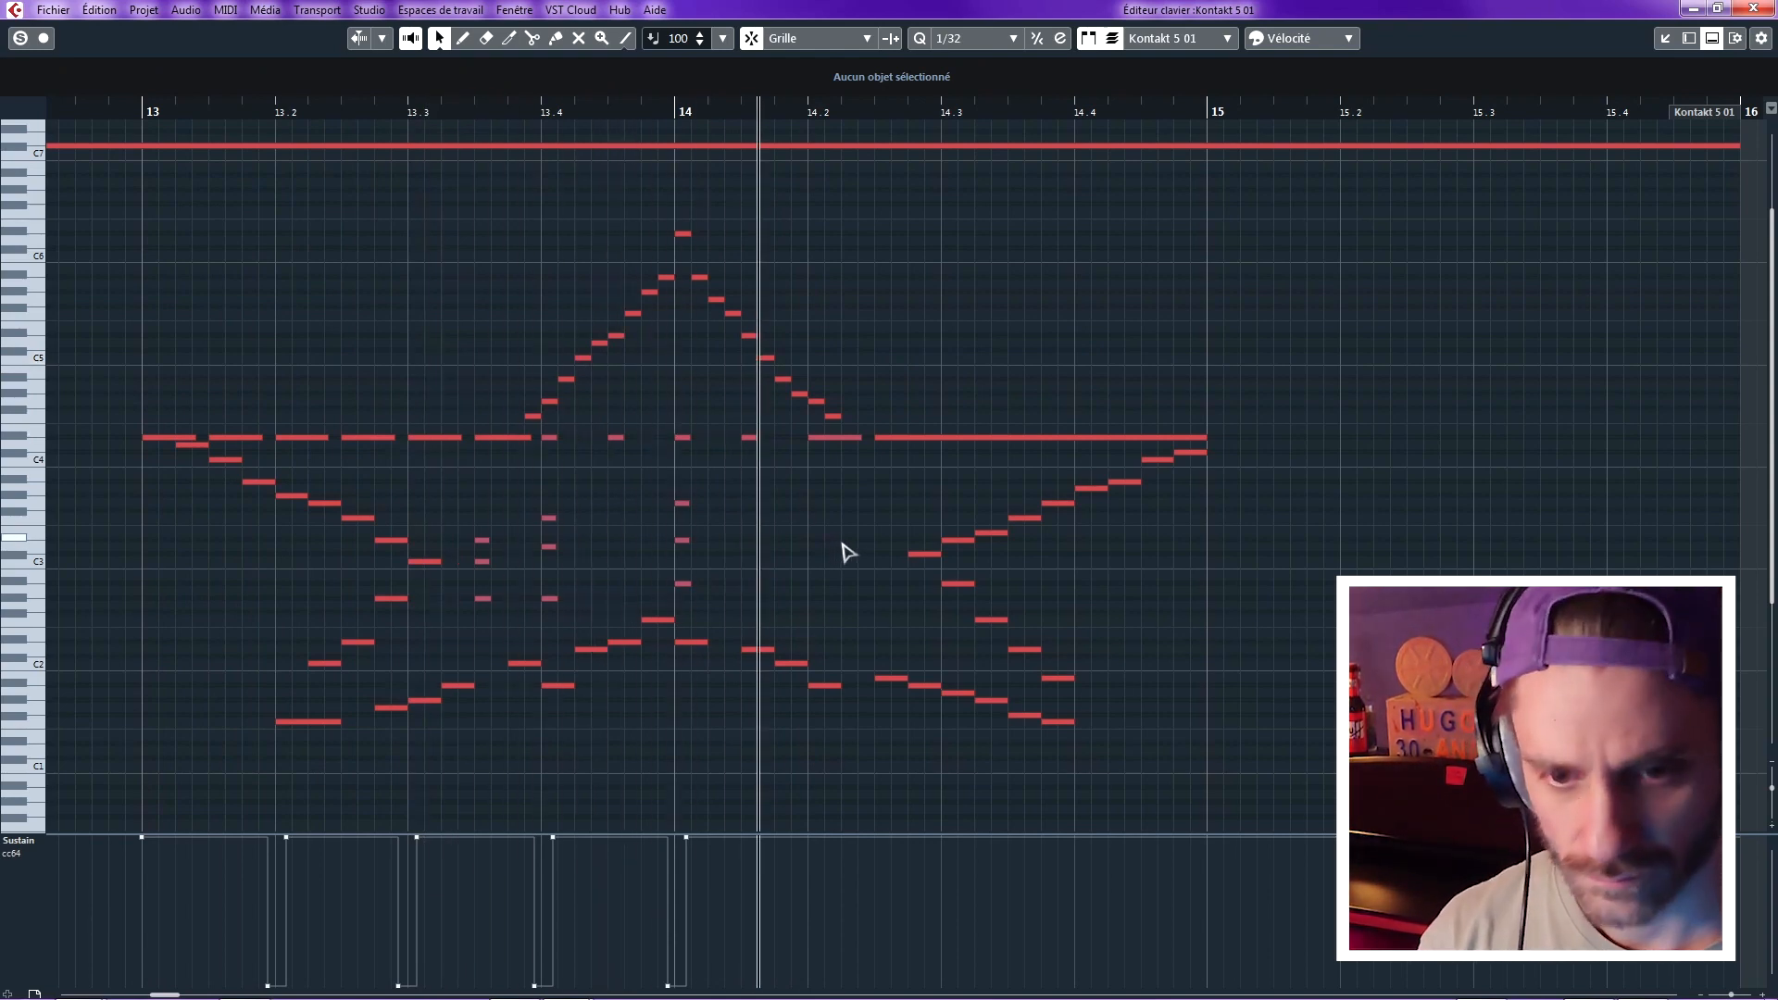
- Split the right arm into repeated D#4 notes, extend the D#4 run back to 12.3, and set the cursor just before it
{"action": "scroll", "coordinate": [904, 516], "scroll_direction": "down", "scroll_amount": 2}
{"action": "left_click", "coordinate": [302, 112]}
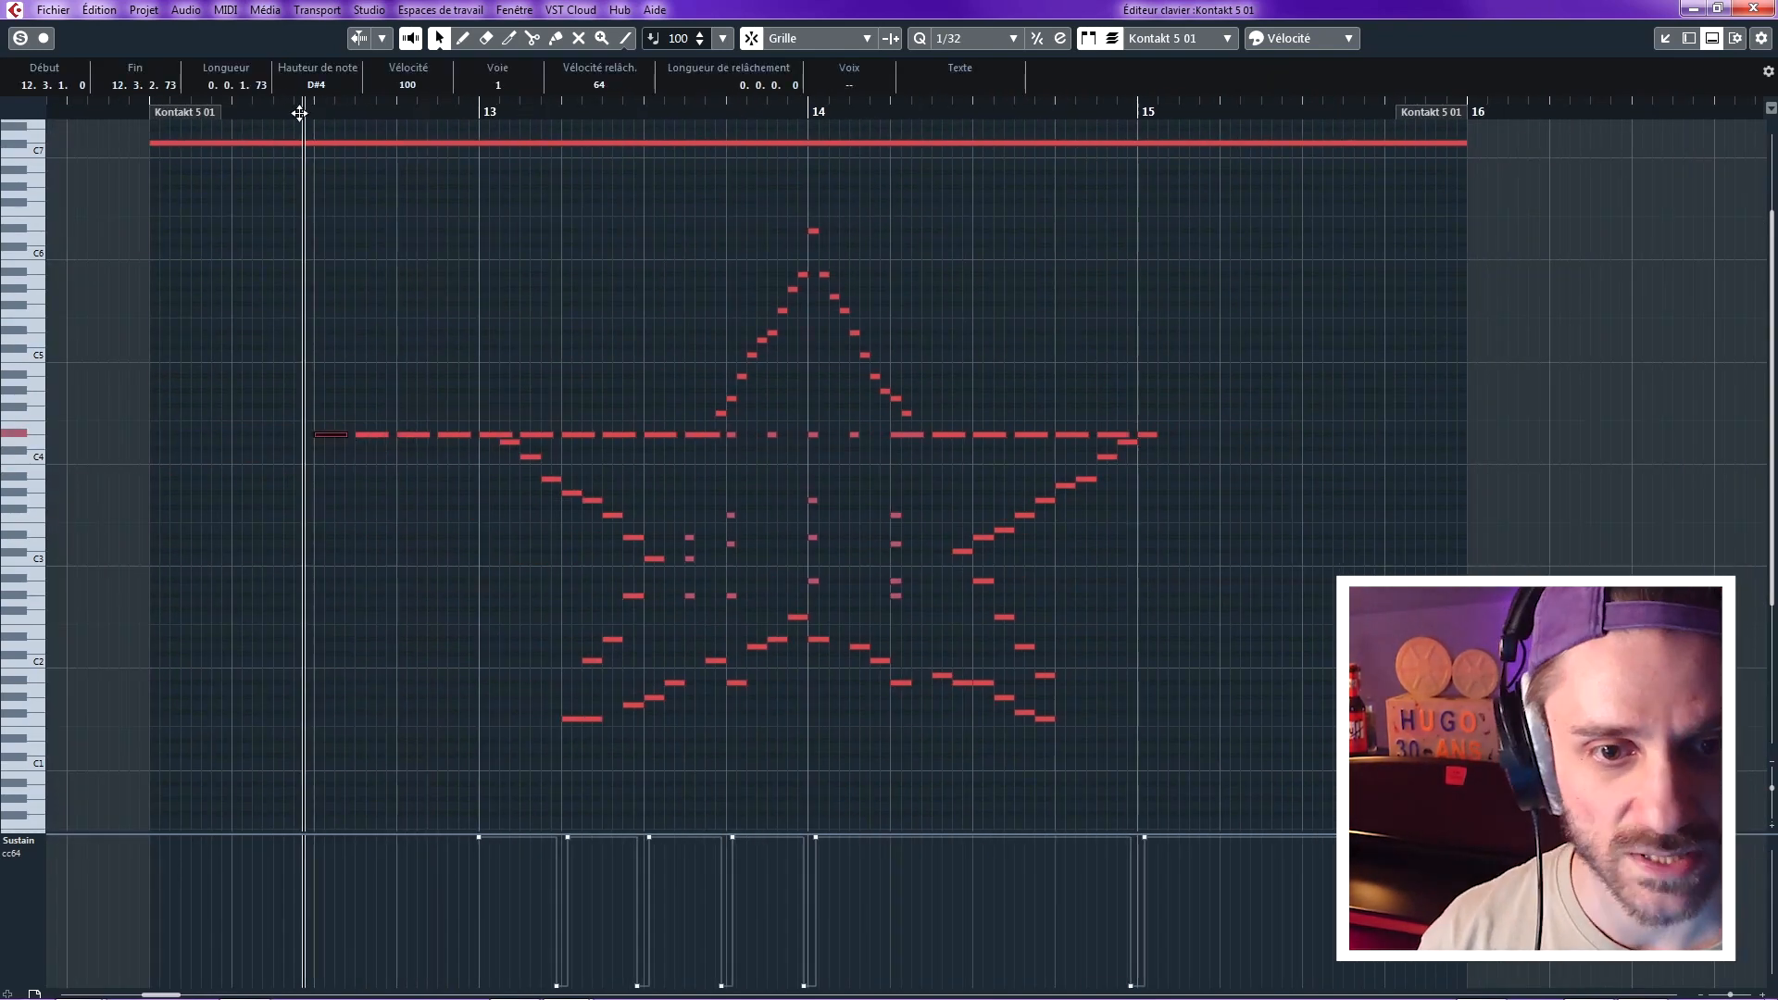
{"action": "scroll", "coordinate": [698, 343], "scroll_direction": "up", "scroll_amount": 1}
{"action": "scroll", "coordinate": [902, 606], "scroll_direction": "down", "scroll_amount": 1}
{"action": "scroll", "coordinate": [898, 607], "scroll_direction": "down", "scroll_amount": 1}
- Add a low closing note at bar 15 and sustain releases before 14.2, 14.3 and 14.4, checking playback after 14.2
{"action": "left_click", "coordinate": [893, 112]}
{"action": "scroll", "coordinate": [1127, 528], "scroll_direction": "up", "scroll_amount": 2}
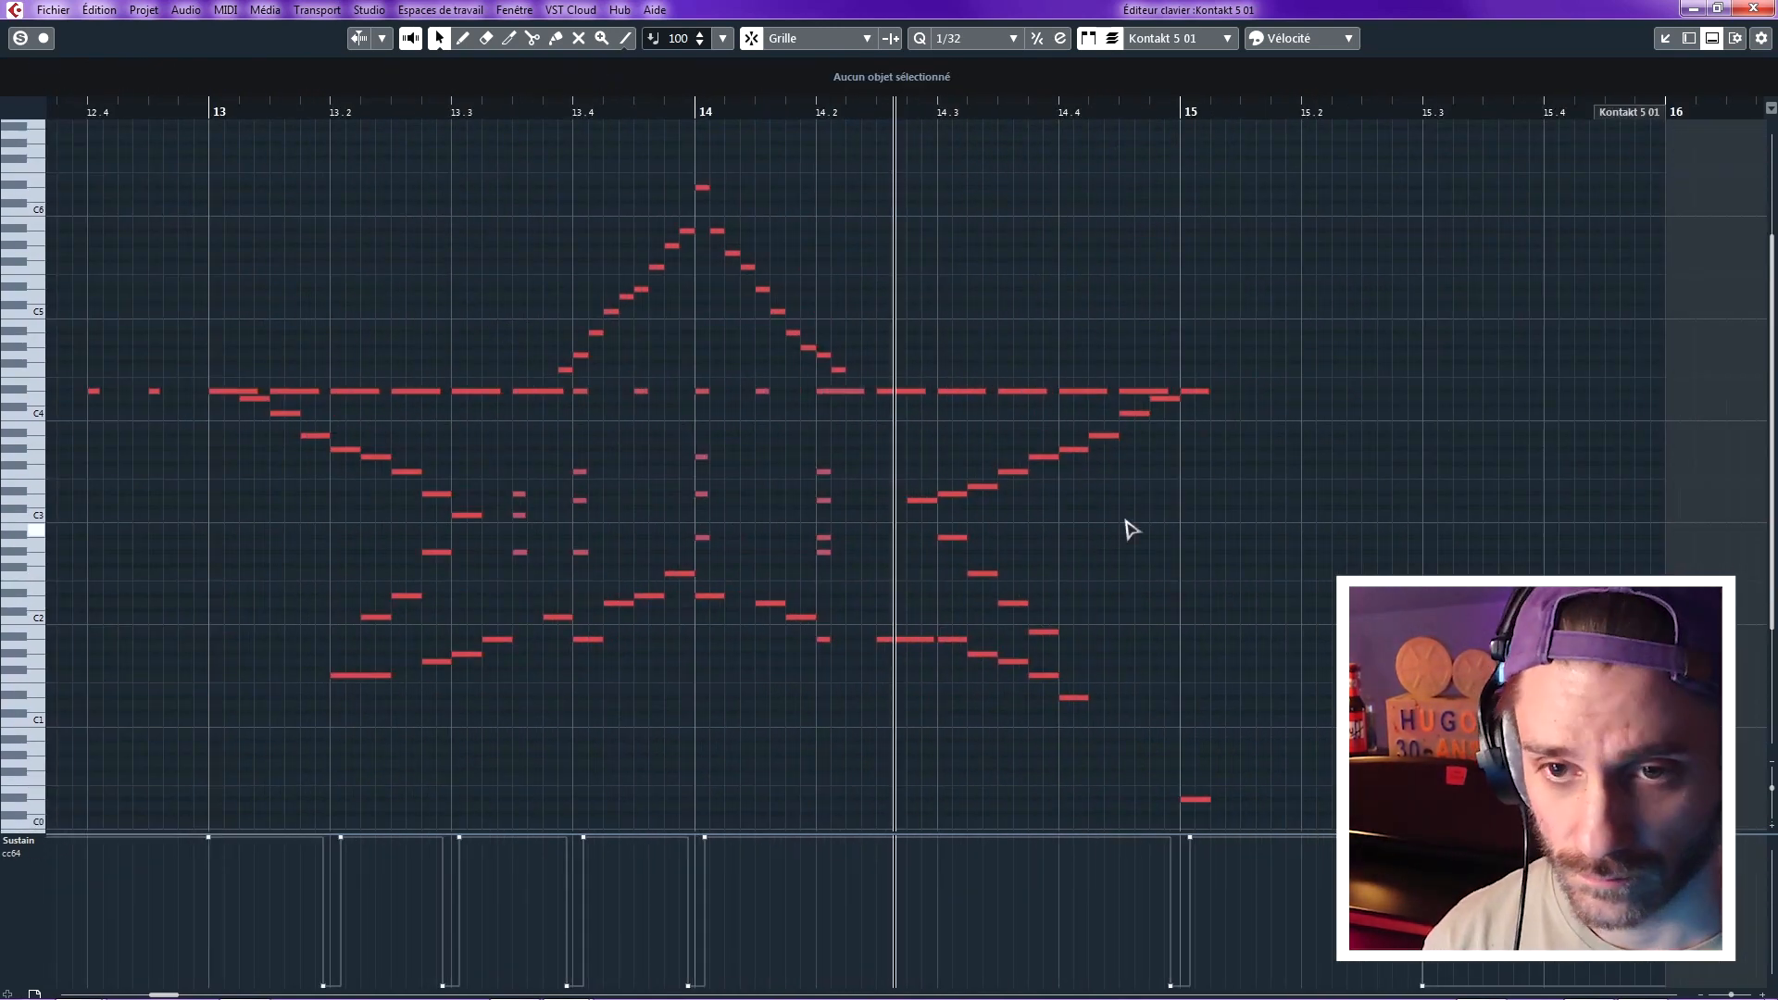
{"action": "left_click", "coordinate": [849, 112]}
{"action": "scroll", "coordinate": [641, 335], "scroll_direction": "down", "scroll_amount": 2}
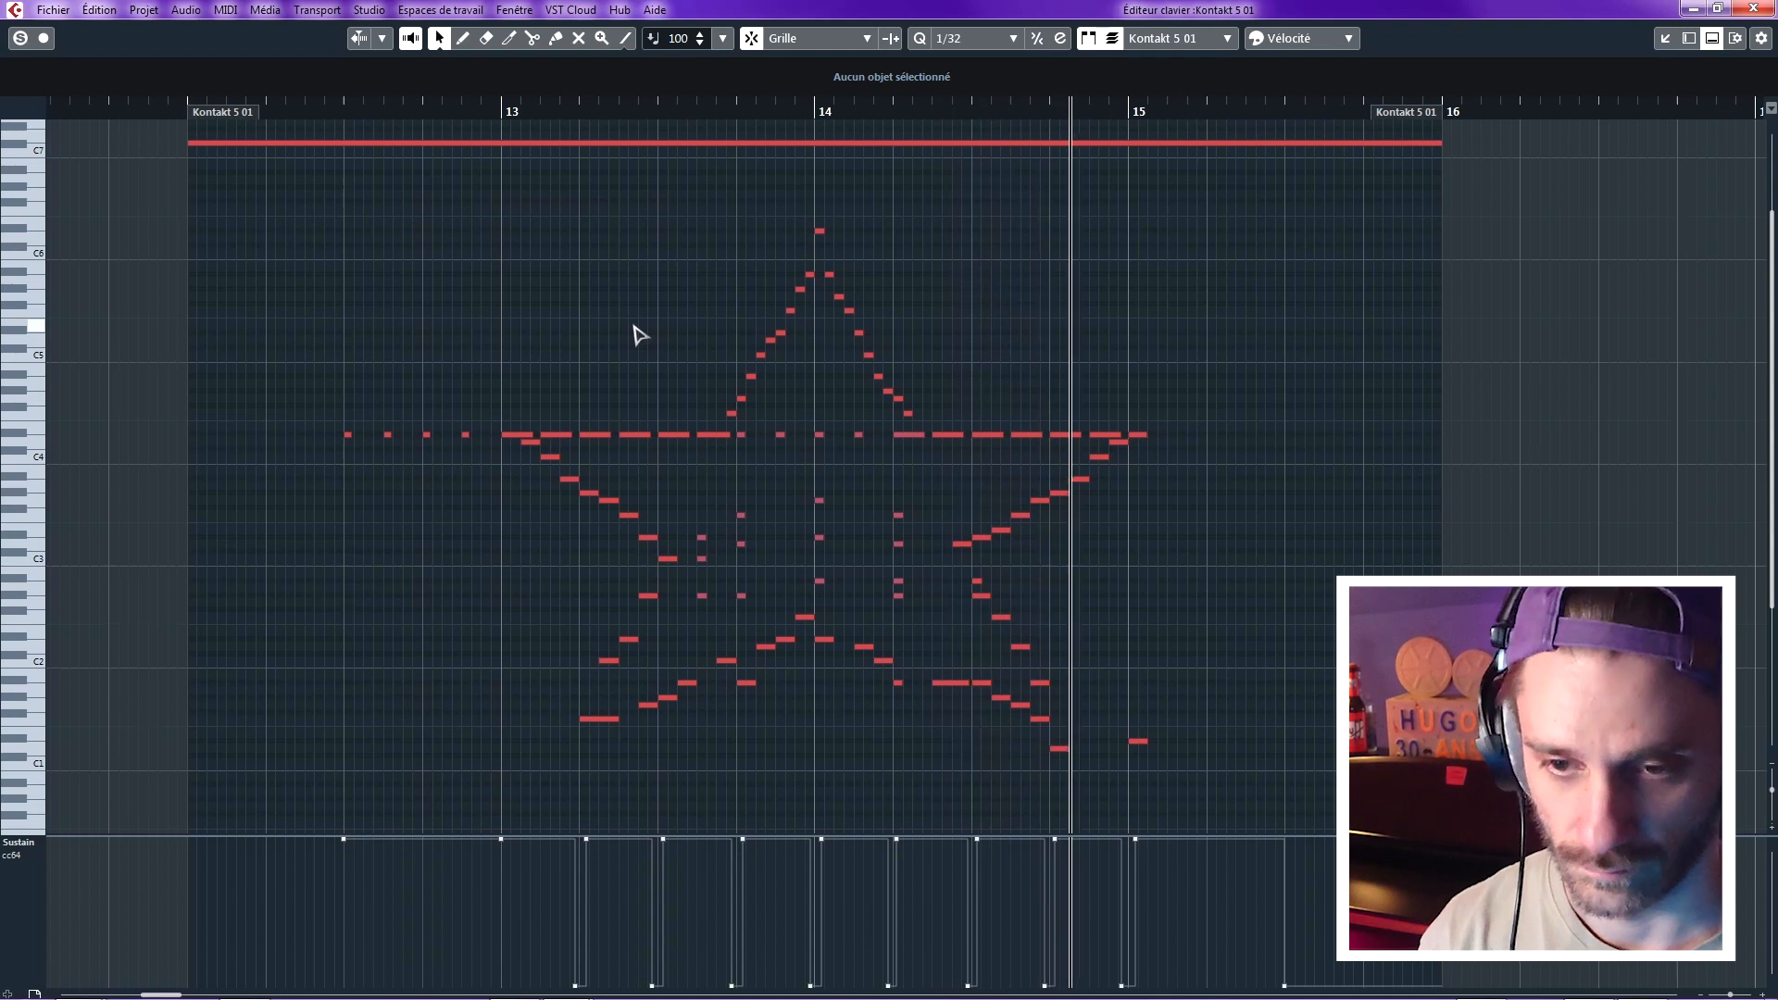
- Copy the short 13.4 chord to 14.4 above a low D1 note, and shift the inner chords from 13.3.3 onward a sixteenth later
{"action": "left_click_drag", "start_coordinate": [1289, 500], "coordinate": [1215, 483]}
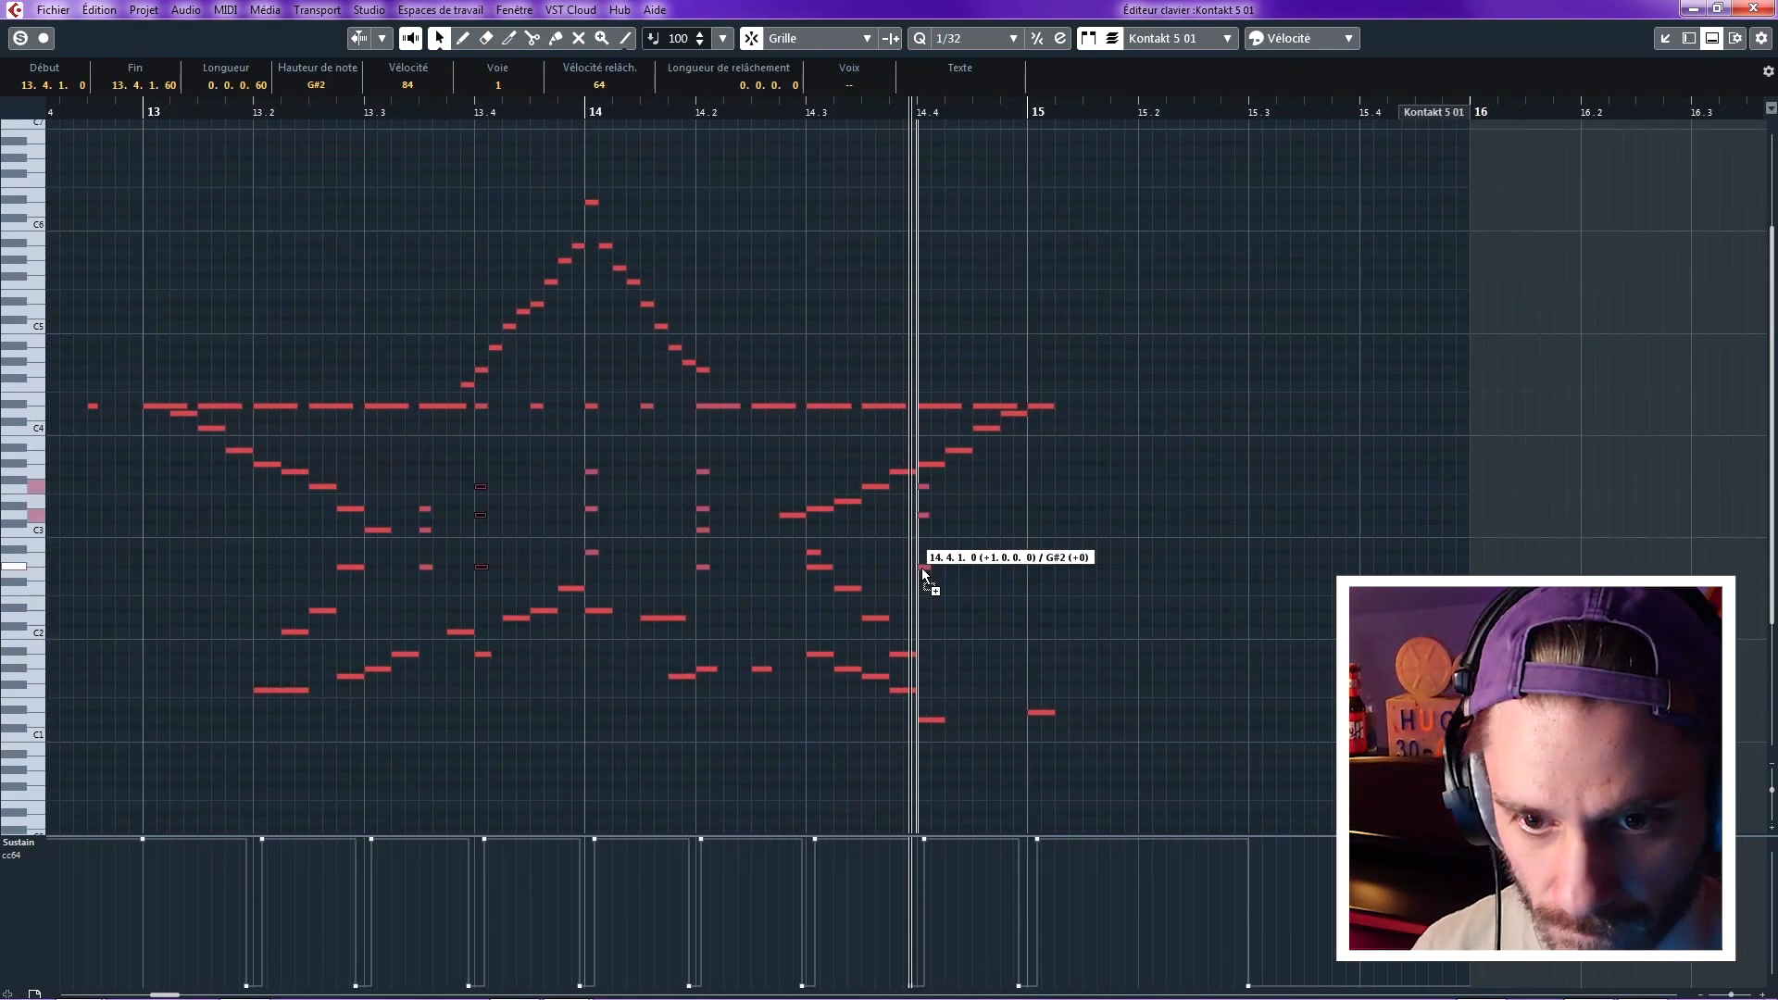
{"action": "left_click_drag", "start_coordinate": [929, 583], "coordinate": [932, 726]}
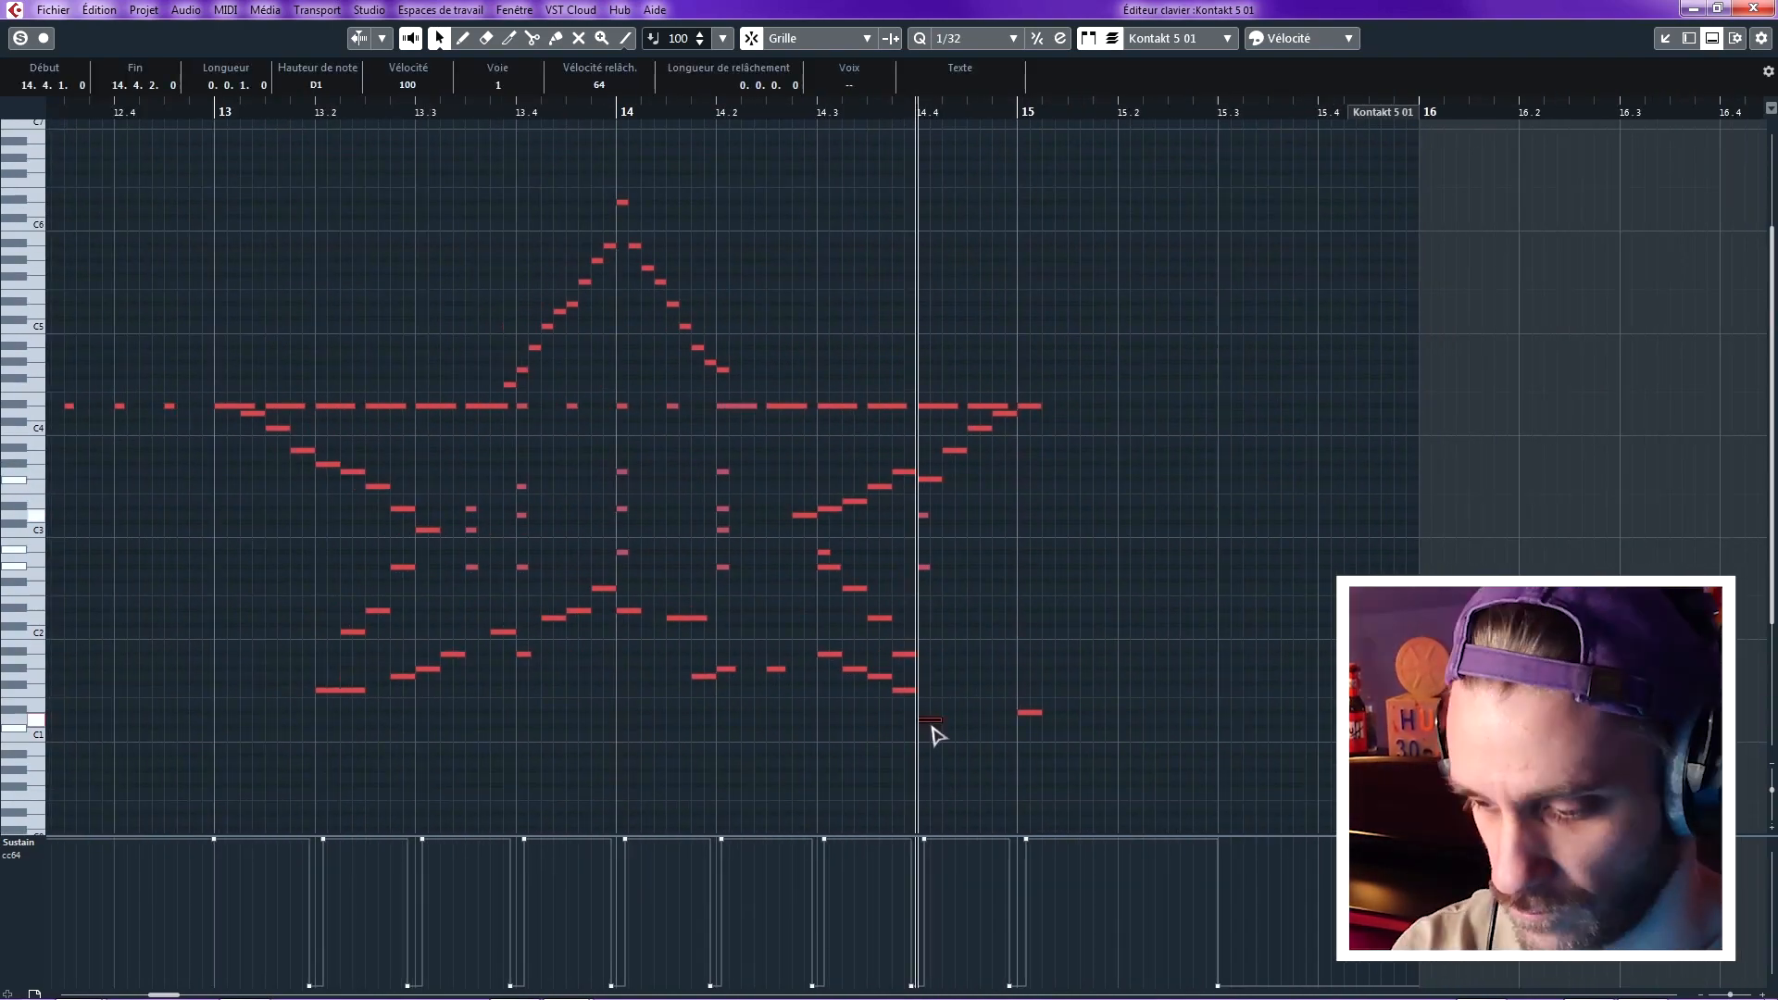
{"action": "left_click_drag", "start_coordinate": [717, 563], "coordinate": [979, 567]}
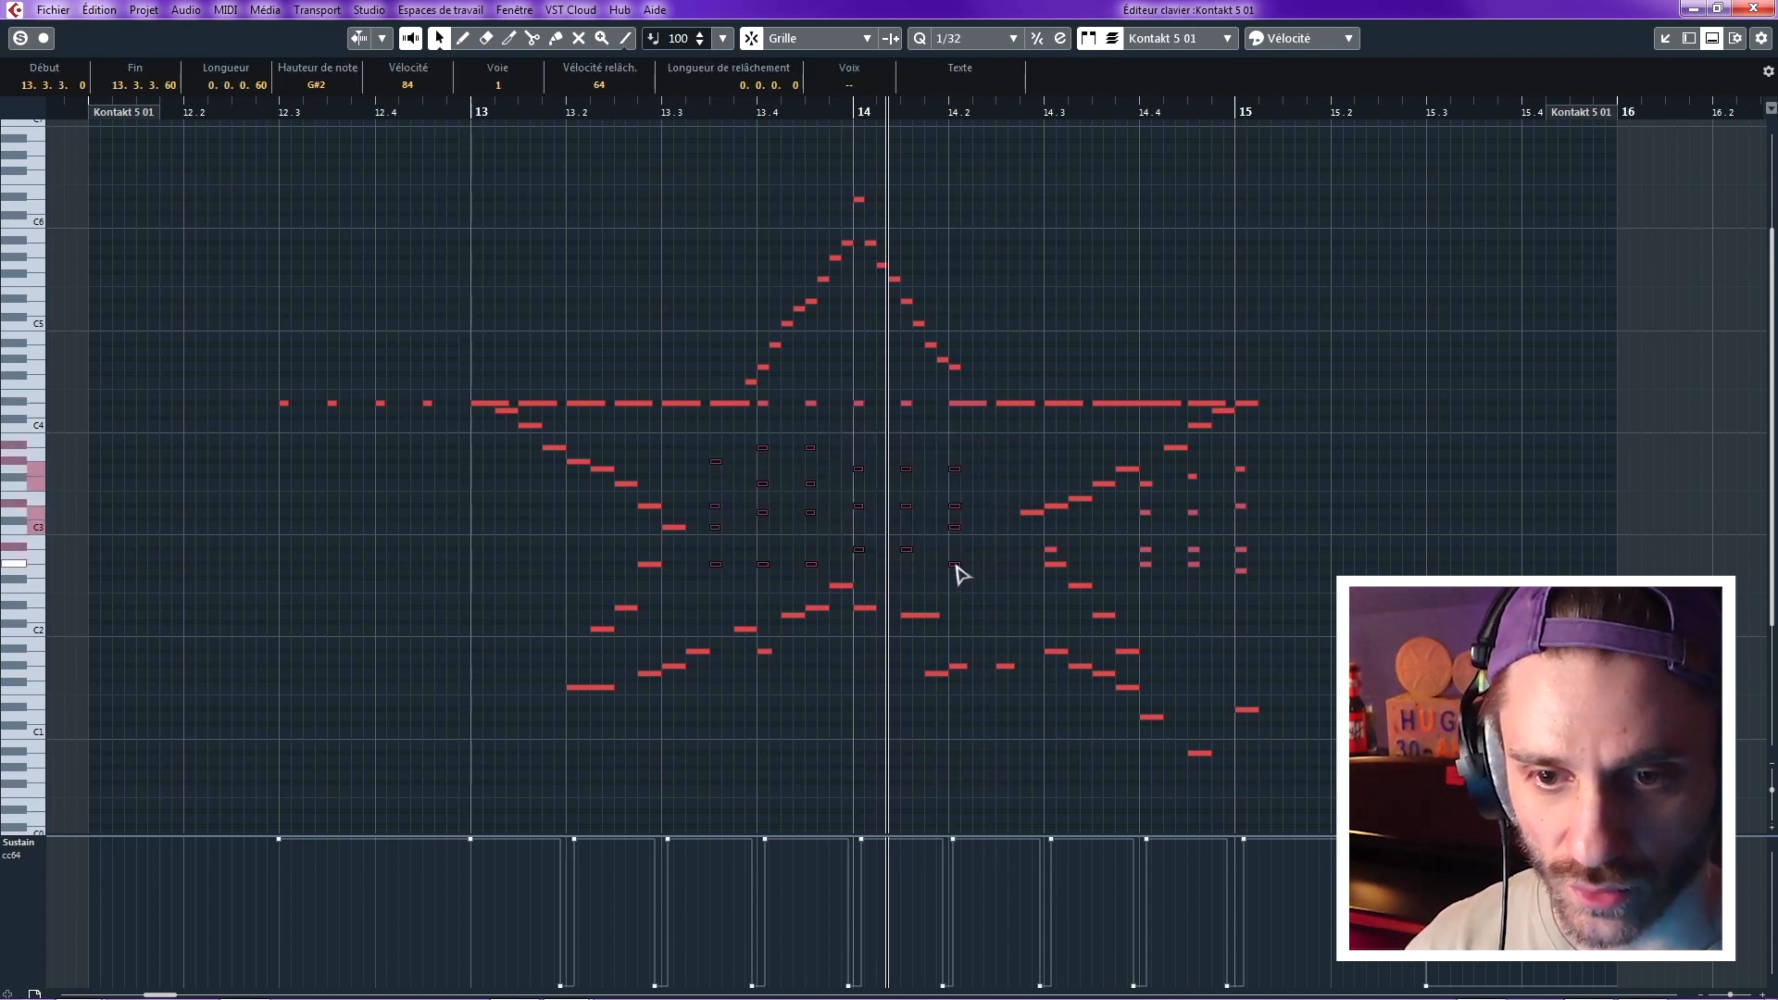
{"action": "left_click", "coordinate": [978, 588]}
{"action": "left_click", "coordinate": [662, 114]}
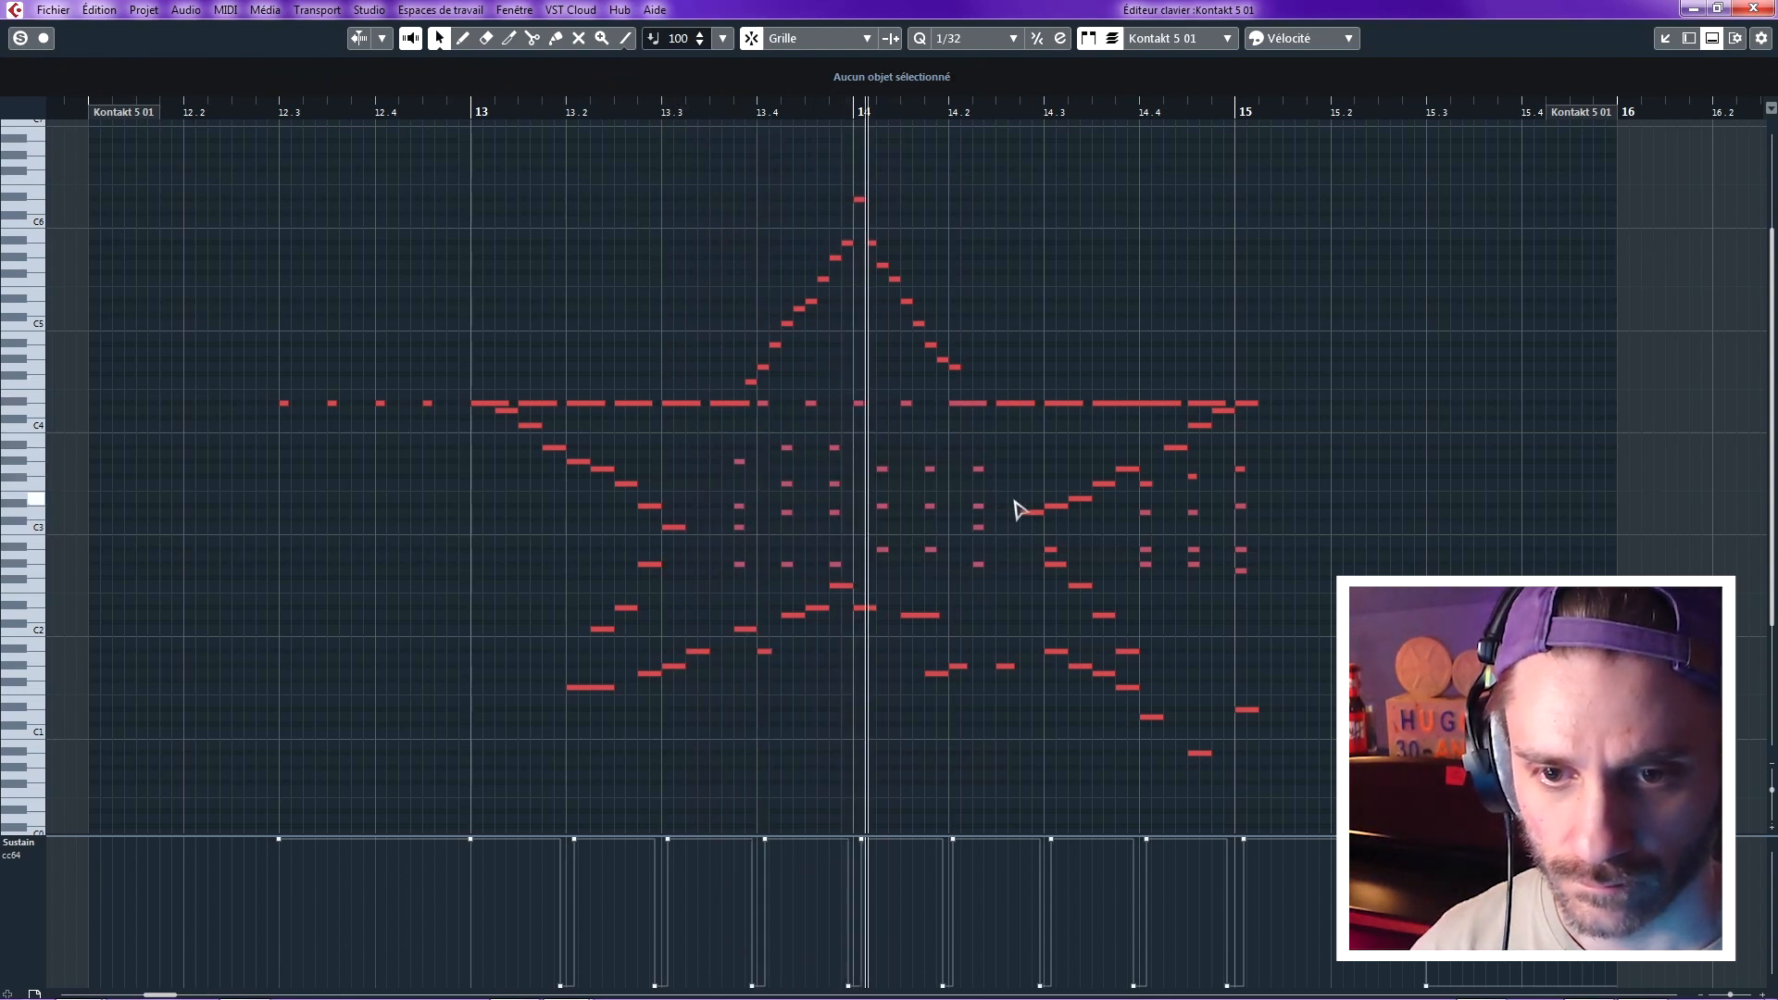
{"action": "left_click", "coordinate": [650, 163]}
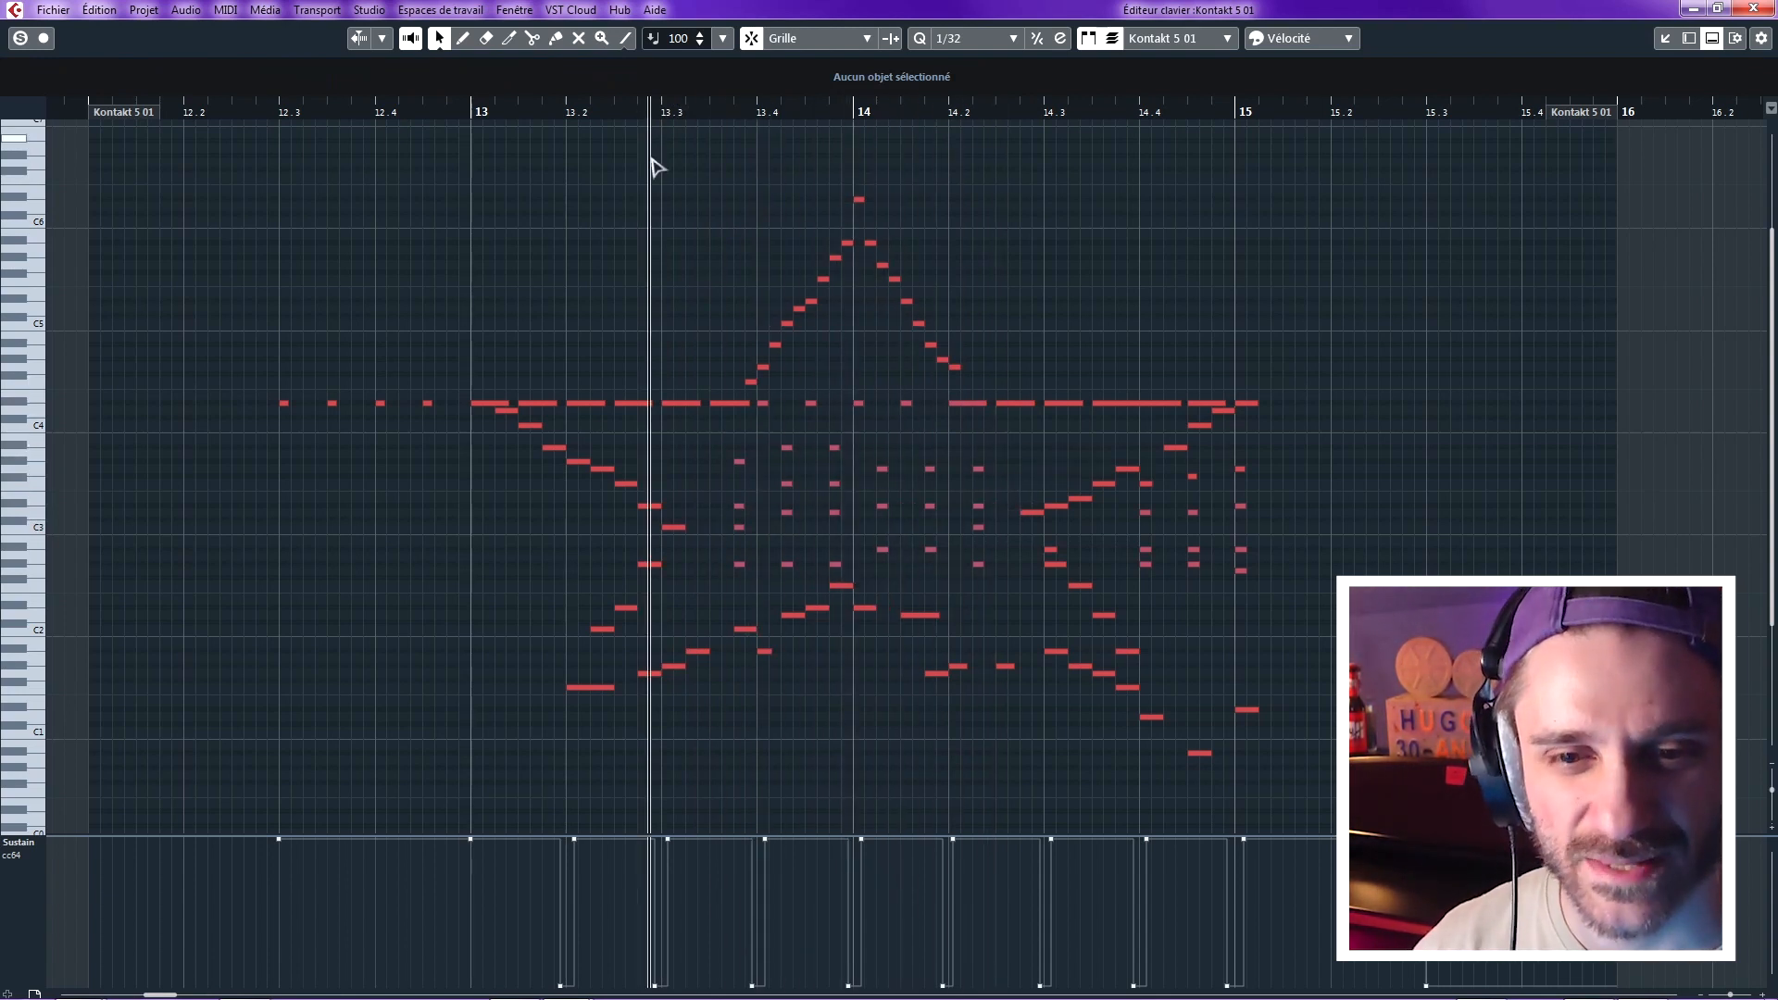
- Copy the first inner chord to just after 13.3, and add short rising notes above the right arm leading to bar 15
{"action": "left_click_drag", "start_coordinate": [741, 574], "coordinate": [711, 574]}
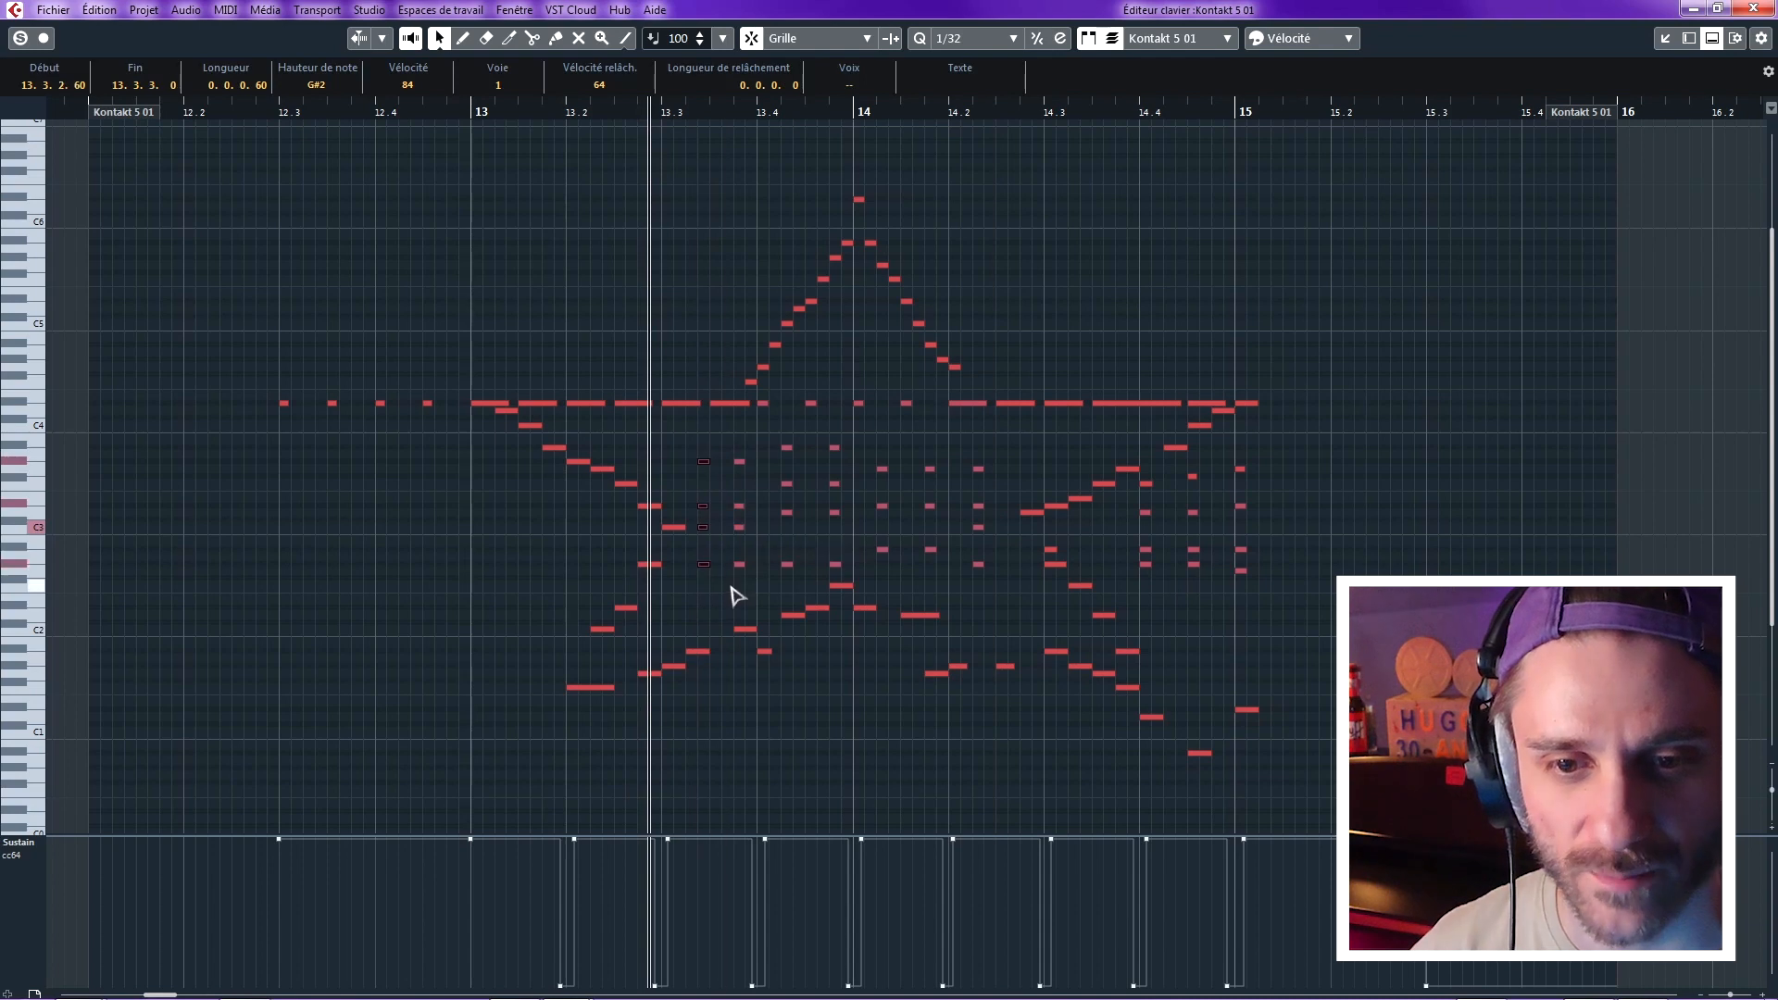
{"action": "left_click", "coordinate": [740, 586]}
{"action": "left_click_drag", "start_coordinate": [1171, 457], "coordinate": [1194, 398]}
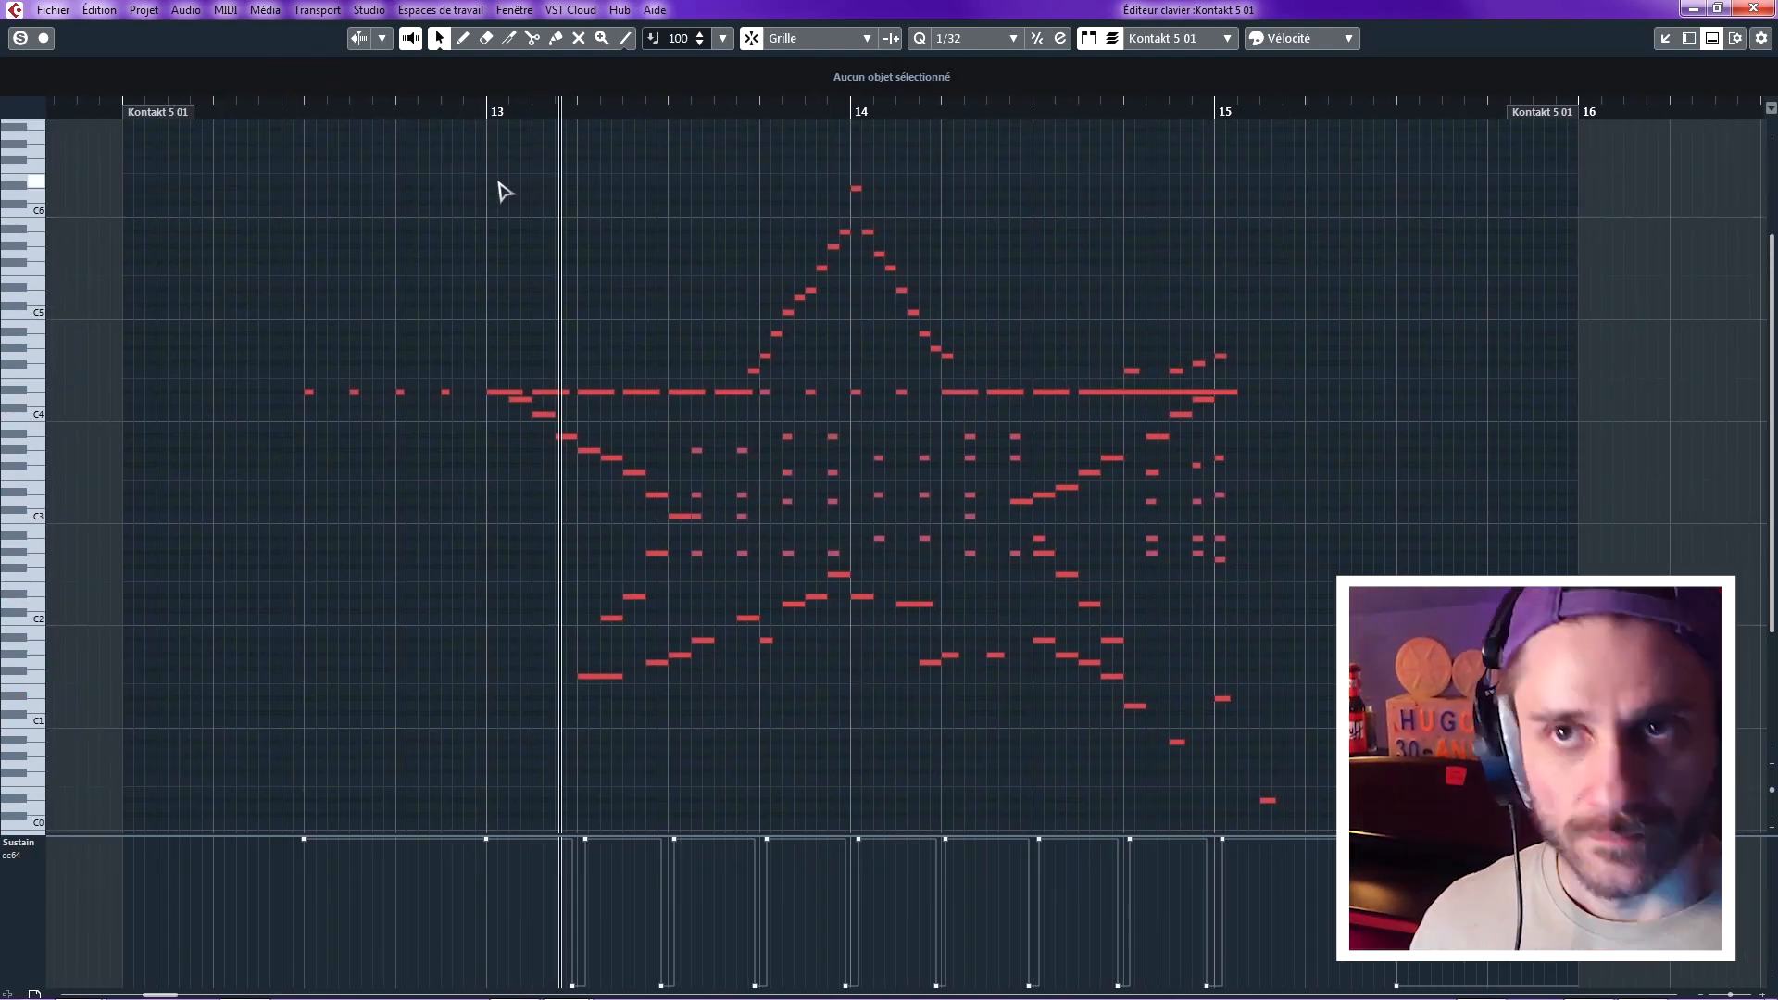
{"action": "left_click", "coordinate": [1080, 446]}
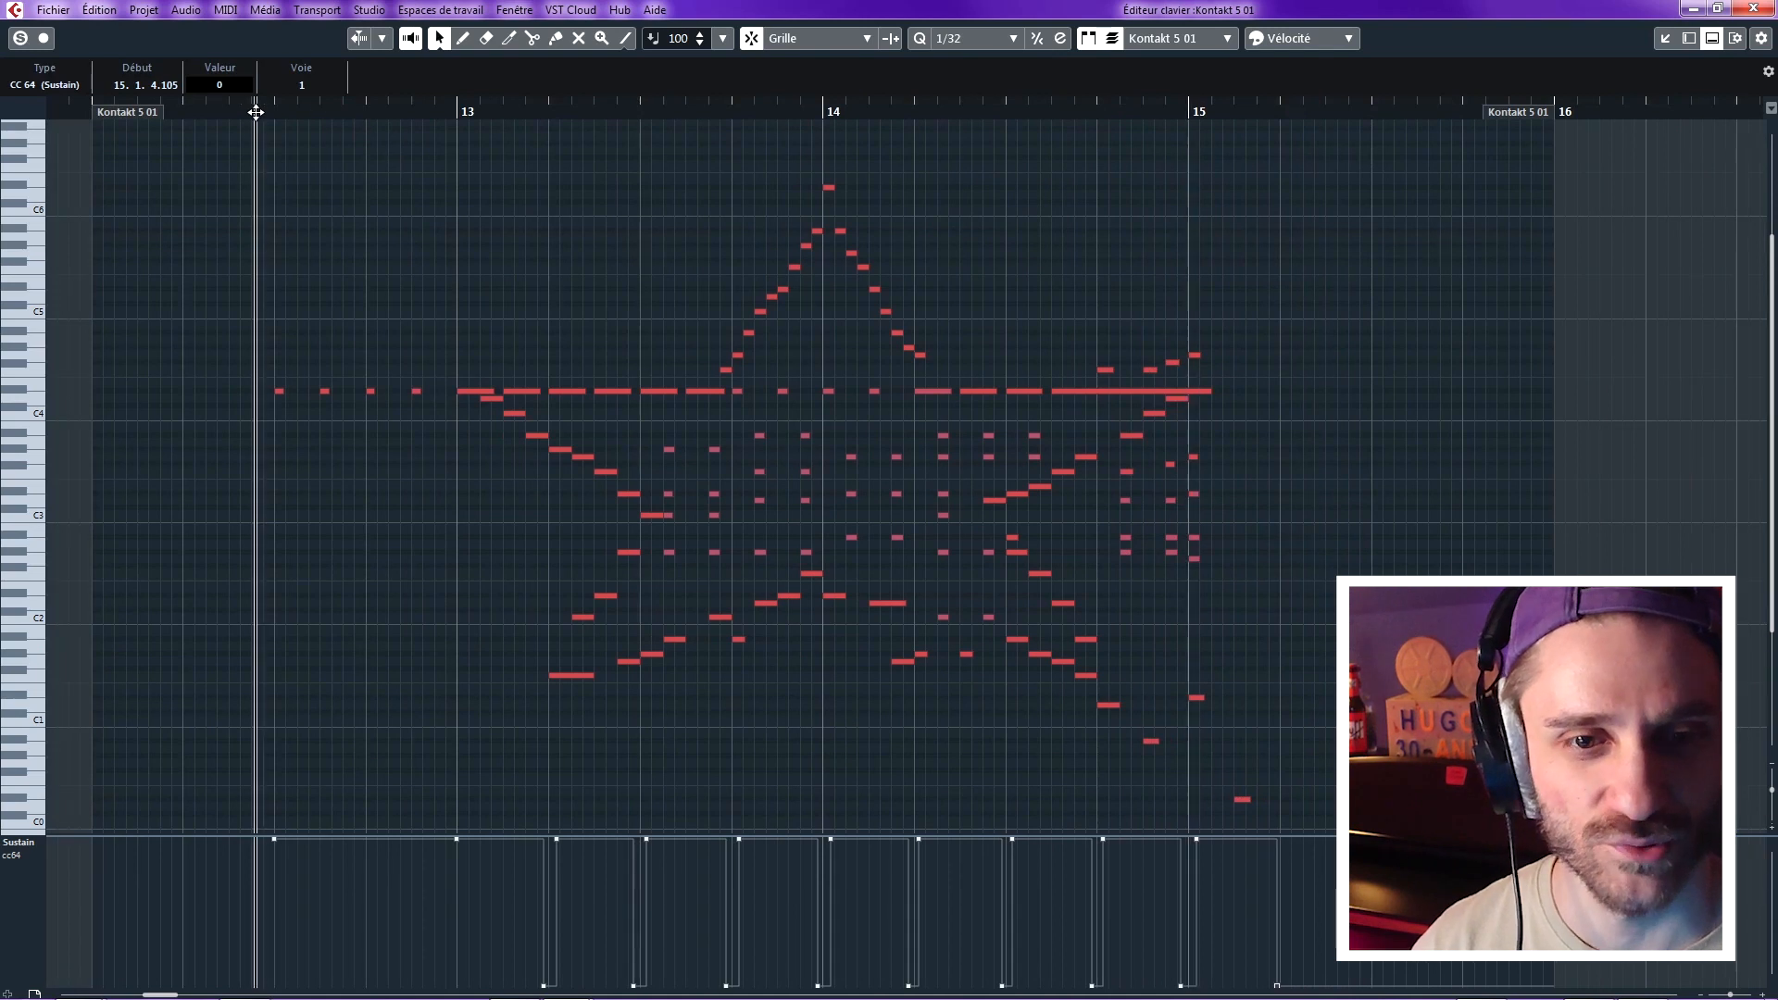
- Play the passage back from just before the first D#4 note
{"action": "left_click_drag", "start_coordinate": [255, 112], "coordinate": [251, 112]}
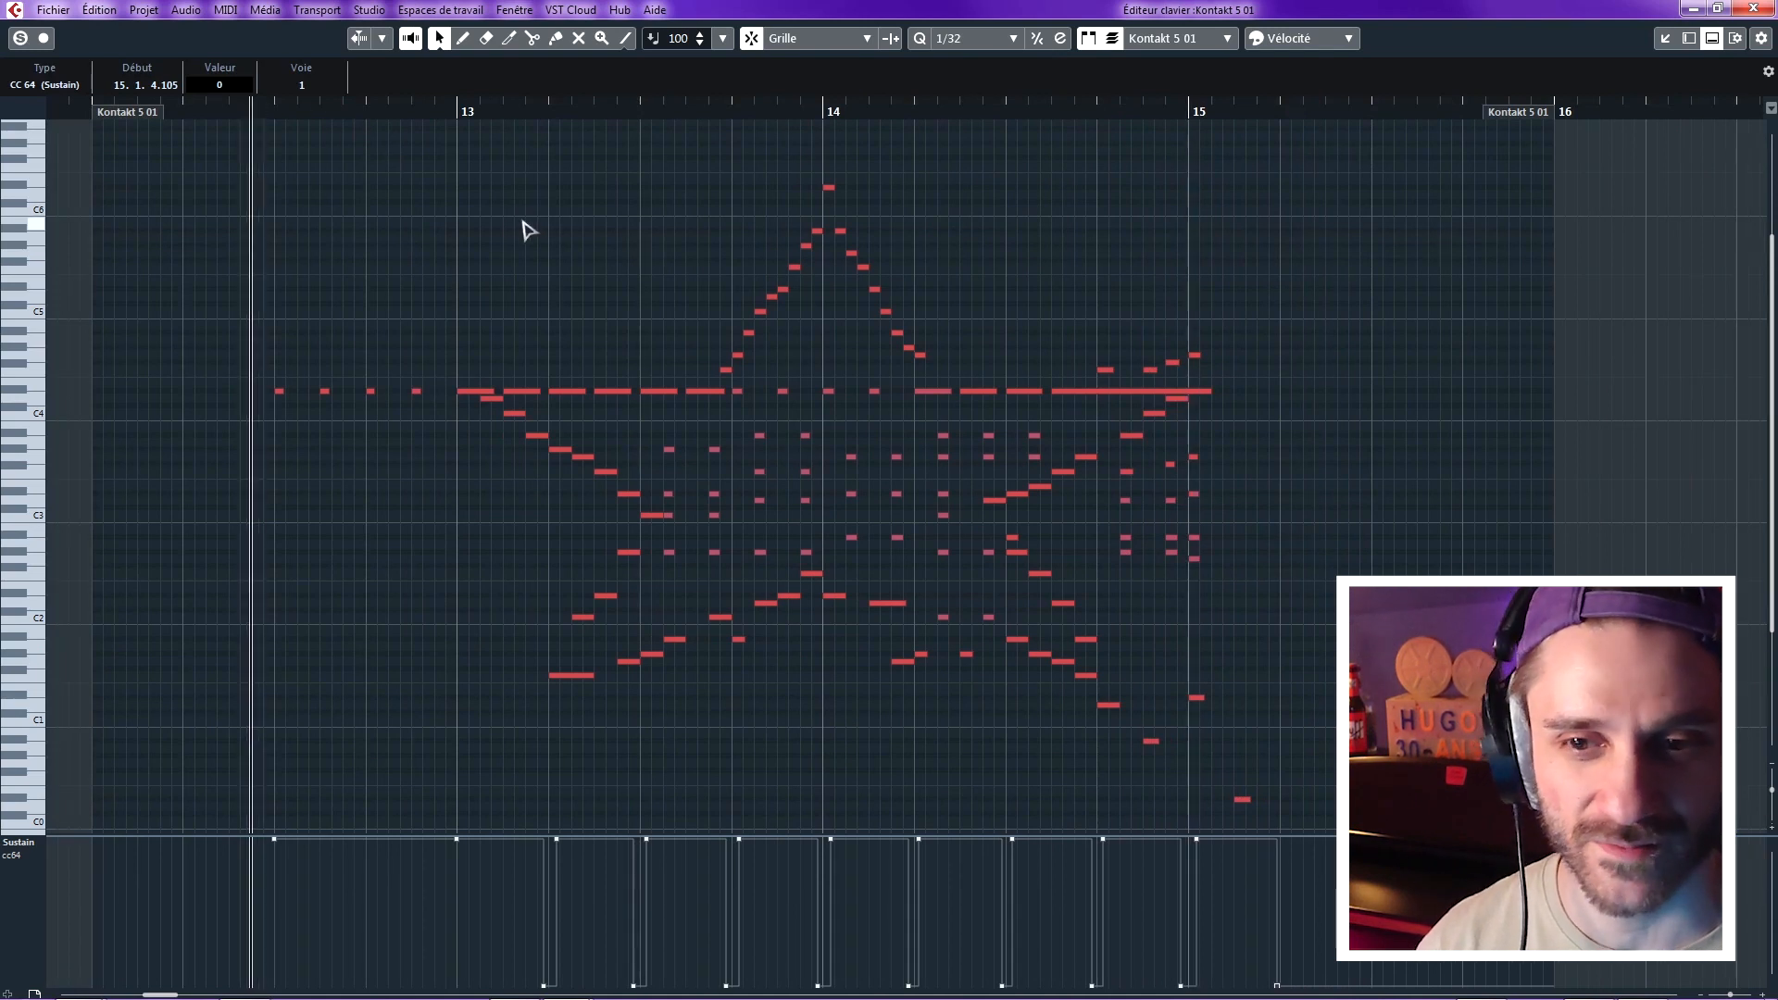
{"action": "key", "text": "space"}
{"action": "left_click_drag", "start_coordinate": [623, 222], "coordinate": [658, 218]}
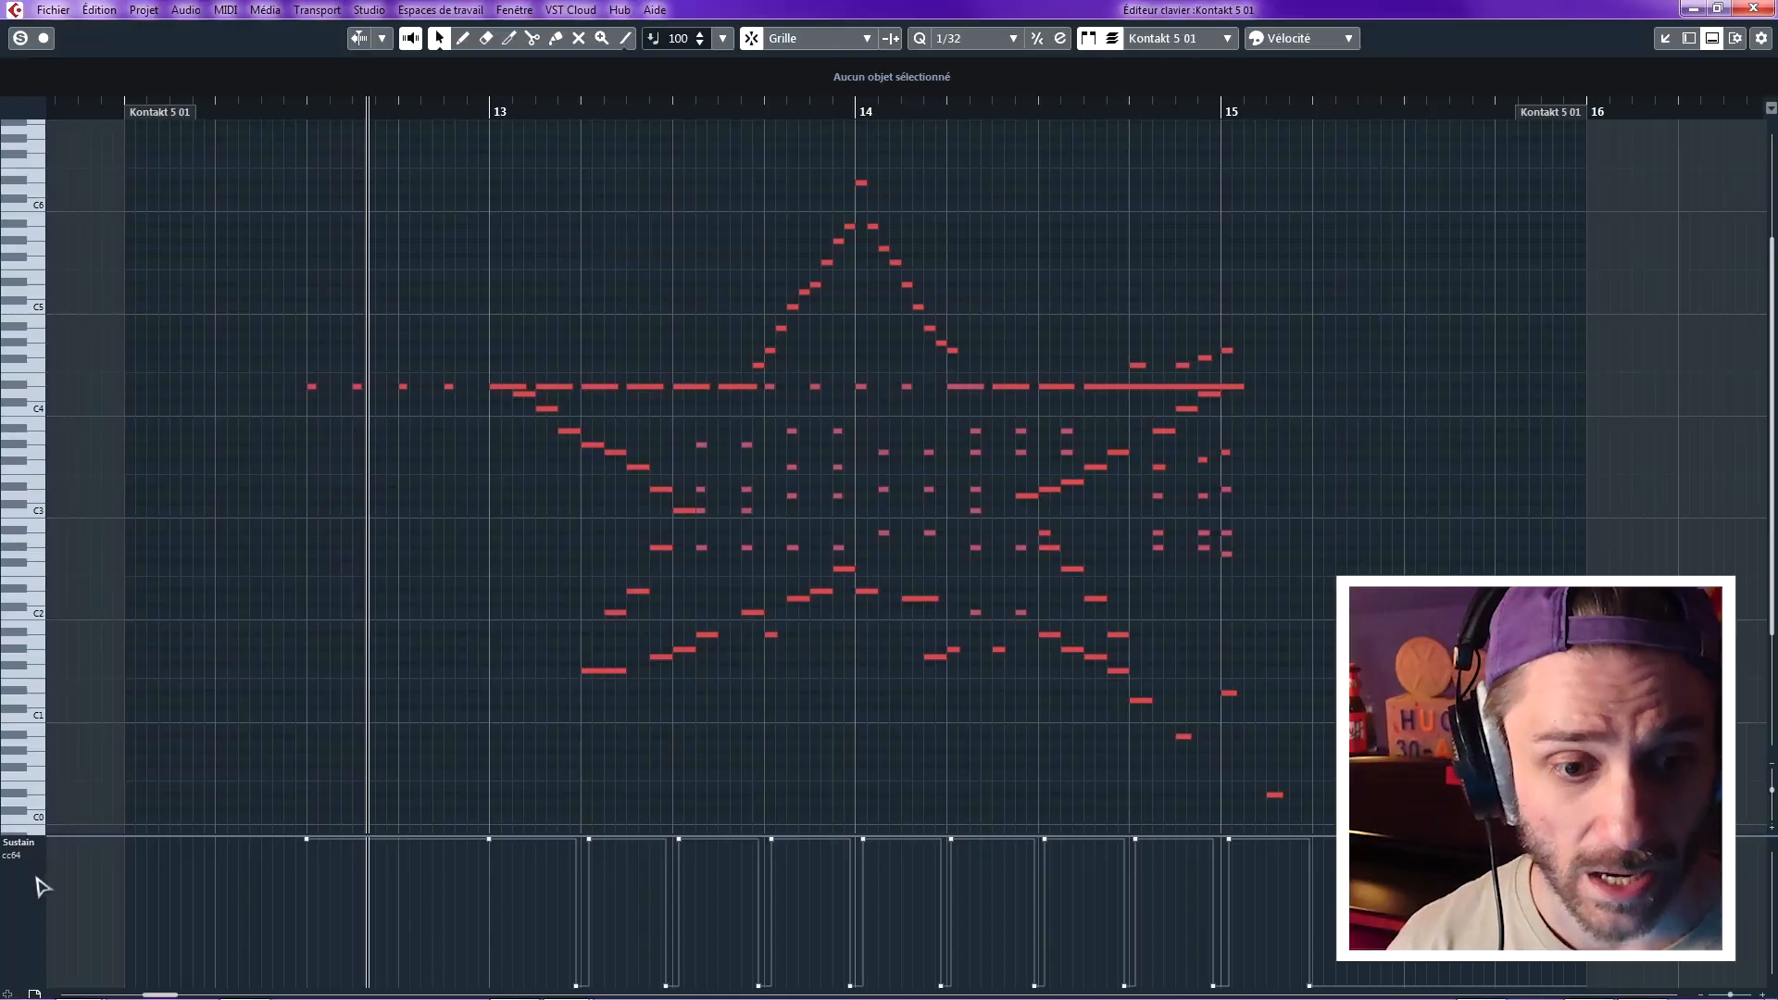
- Show note velocities, lower the three rising notes starting with C2 at 13.2.2 to about 80, and recheck playback from bar 13
{"action": "left_click", "coordinate": [26, 850]}
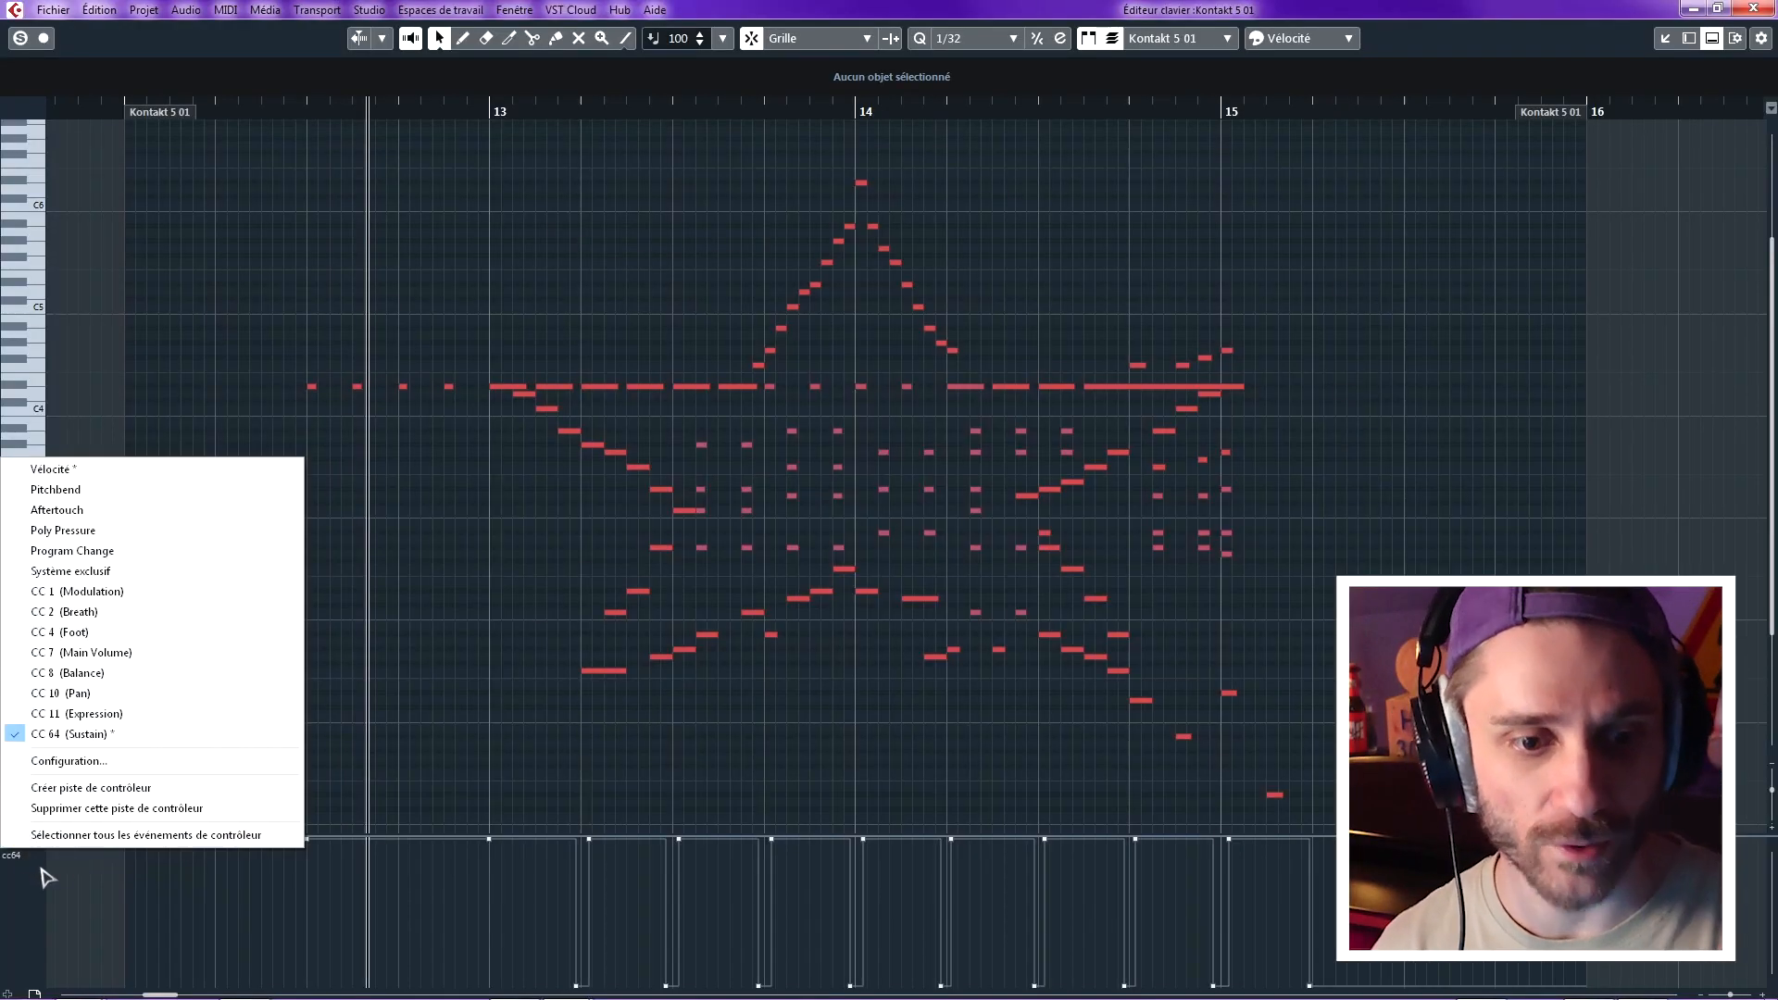
{"action": "left_click", "coordinate": [96, 472]}
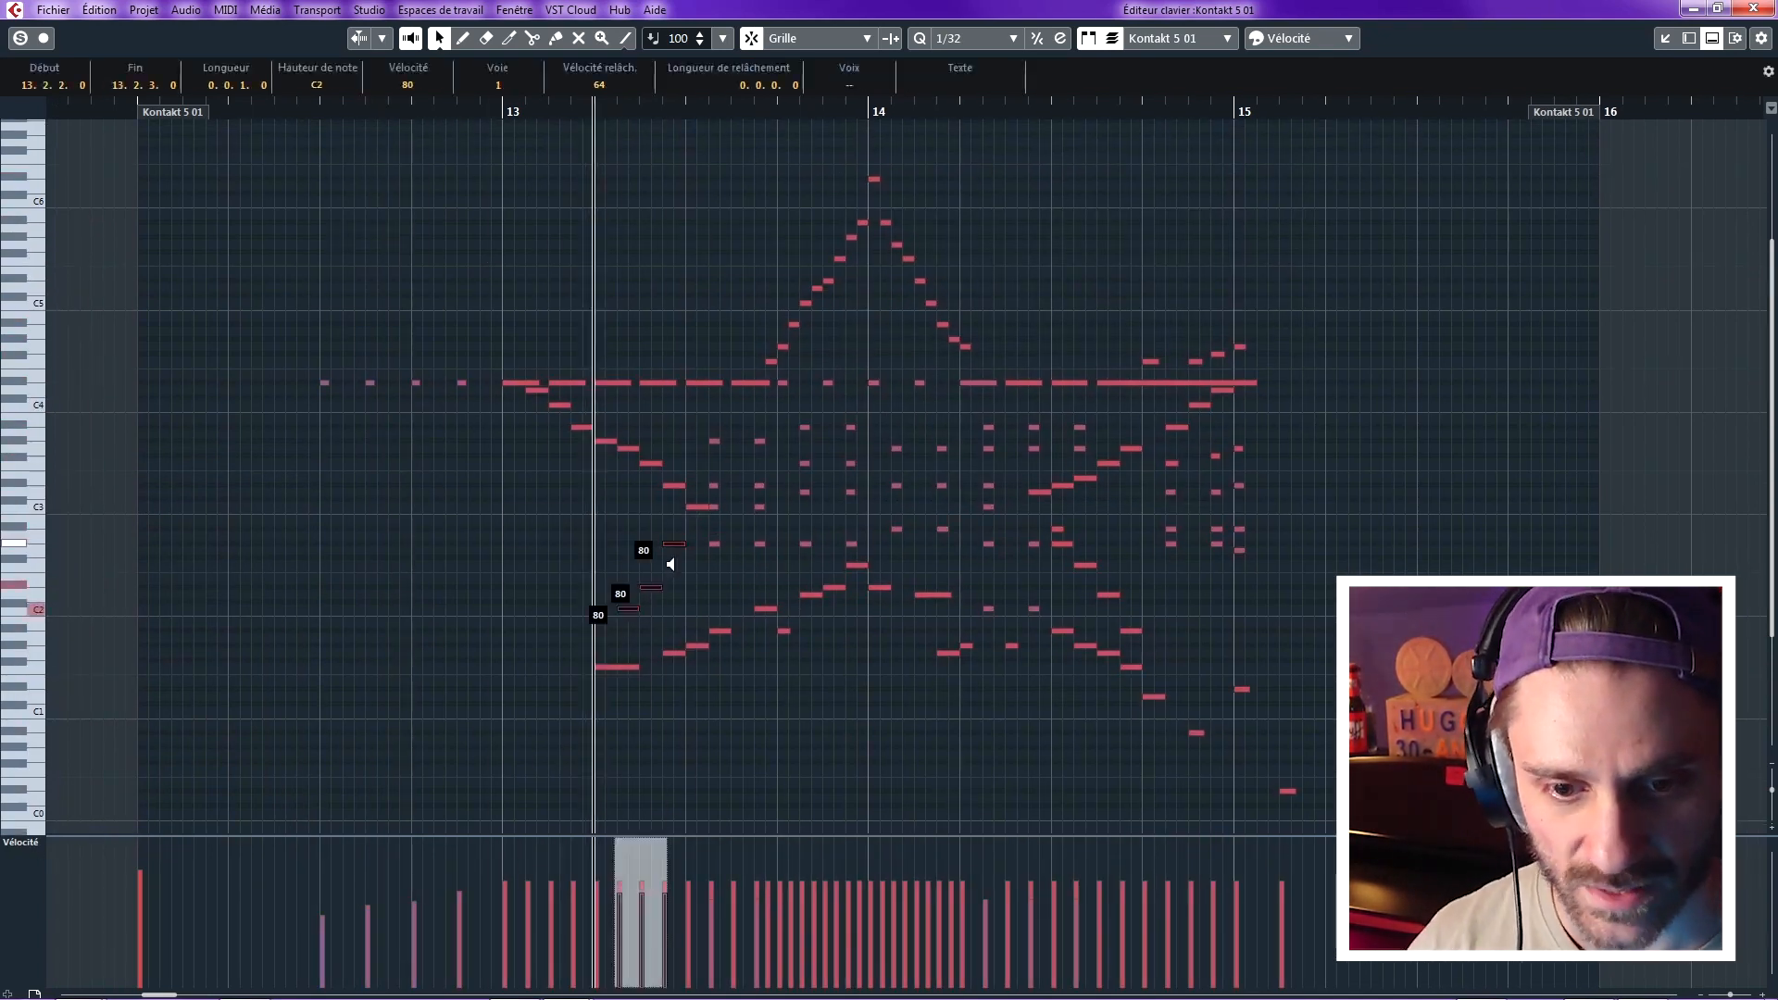
{"action": "left_click_drag", "start_coordinate": [666, 563], "coordinate": [1115, 325]}
{"action": "left_click", "coordinate": [1125, 312]}
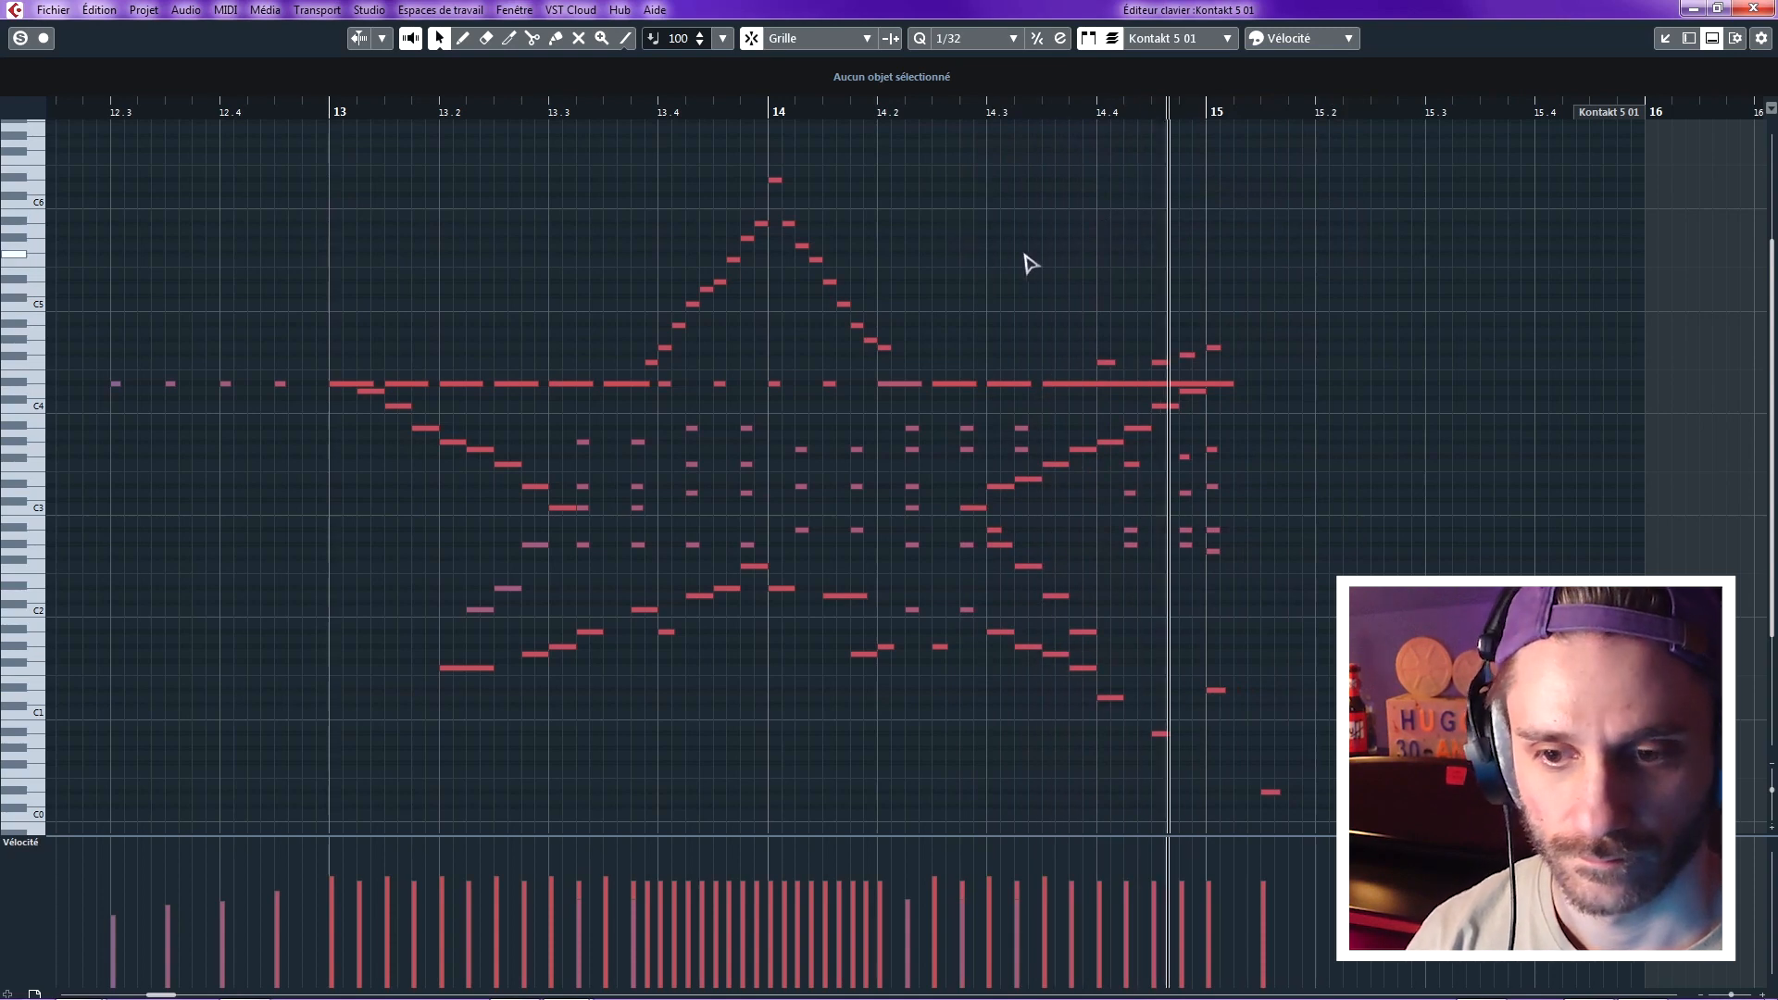
{"action": "left_click_drag", "start_coordinate": [1030, 257], "coordinate": [1065, 261]}
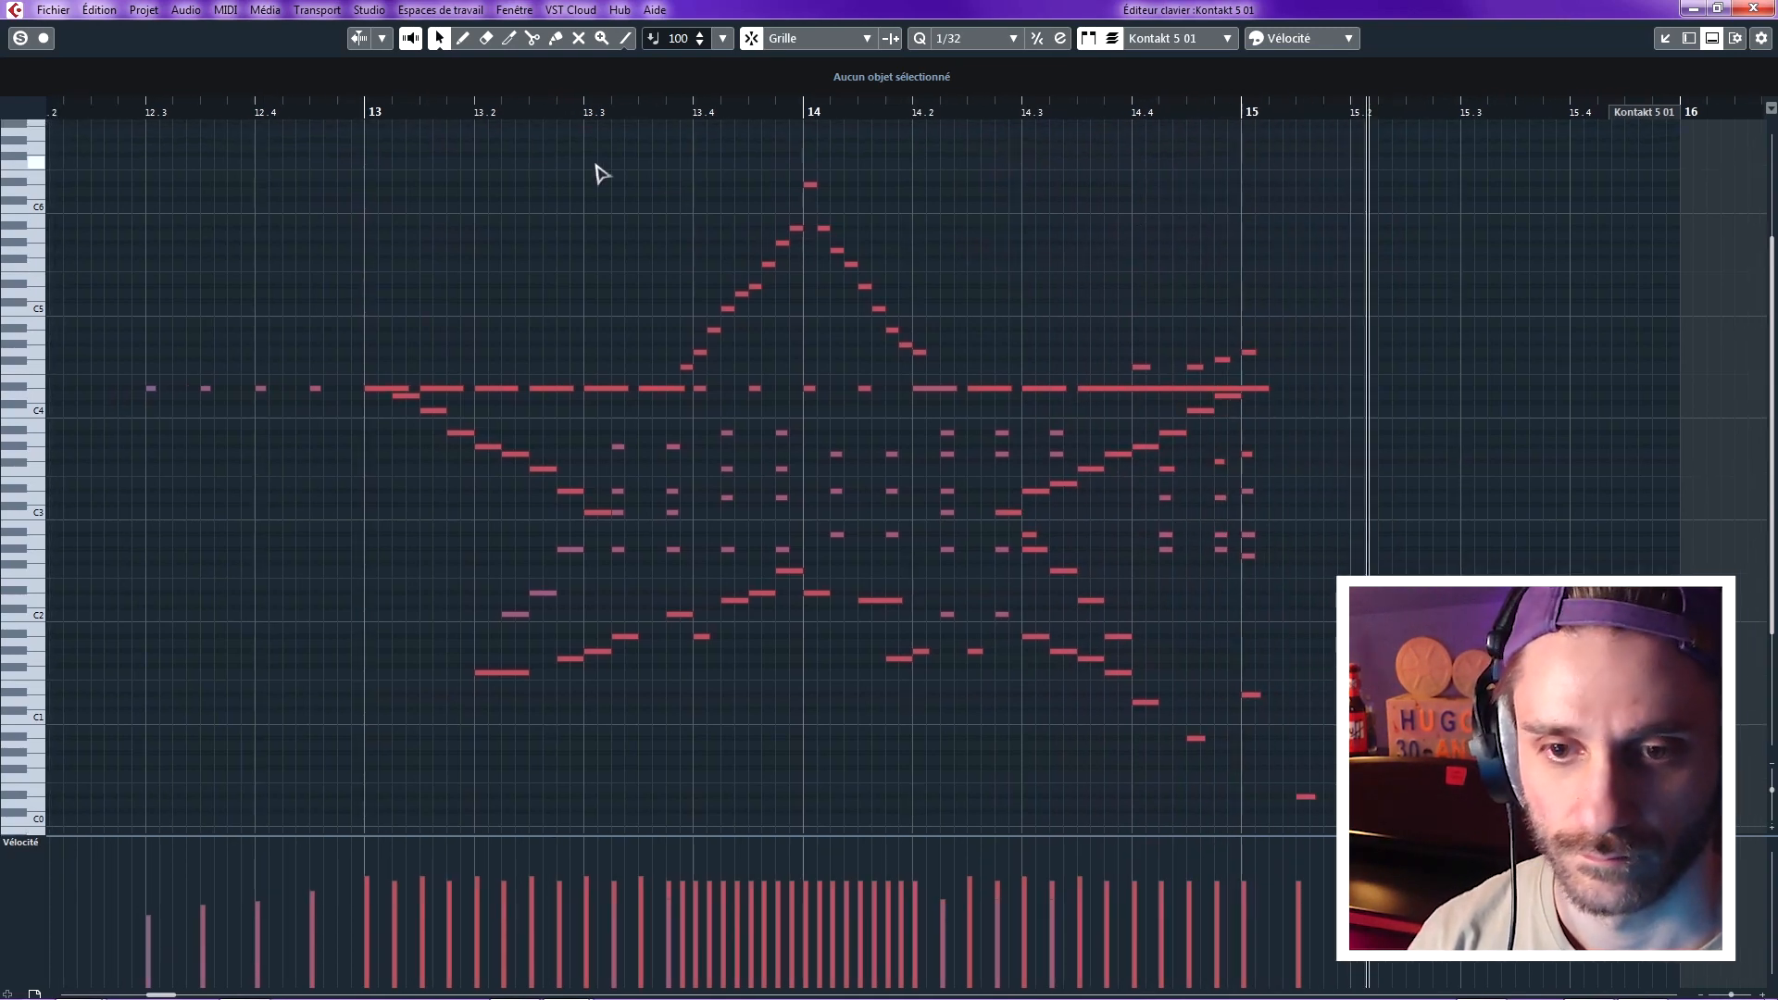
{"action": "left_click", "coordinate": [375, 112]}
{"action": "key", "text": "g"}
- Shorten the small notes inside the star between 13.3 and 14.3 to 39 ticks, and shorten the rising notes above the right arm
{"action": "left_click_drag", "start_coordinate": [599, 213], "coordinate": [682, 241]}
{"action": "scroll", "coordinate": [682, 242], "scroll_direction": "down", "scroll_amount": 3}
{"action": "scroll", "coordinate": [770, 257], "scroll_direction": "up", "scroll_amount": 3}
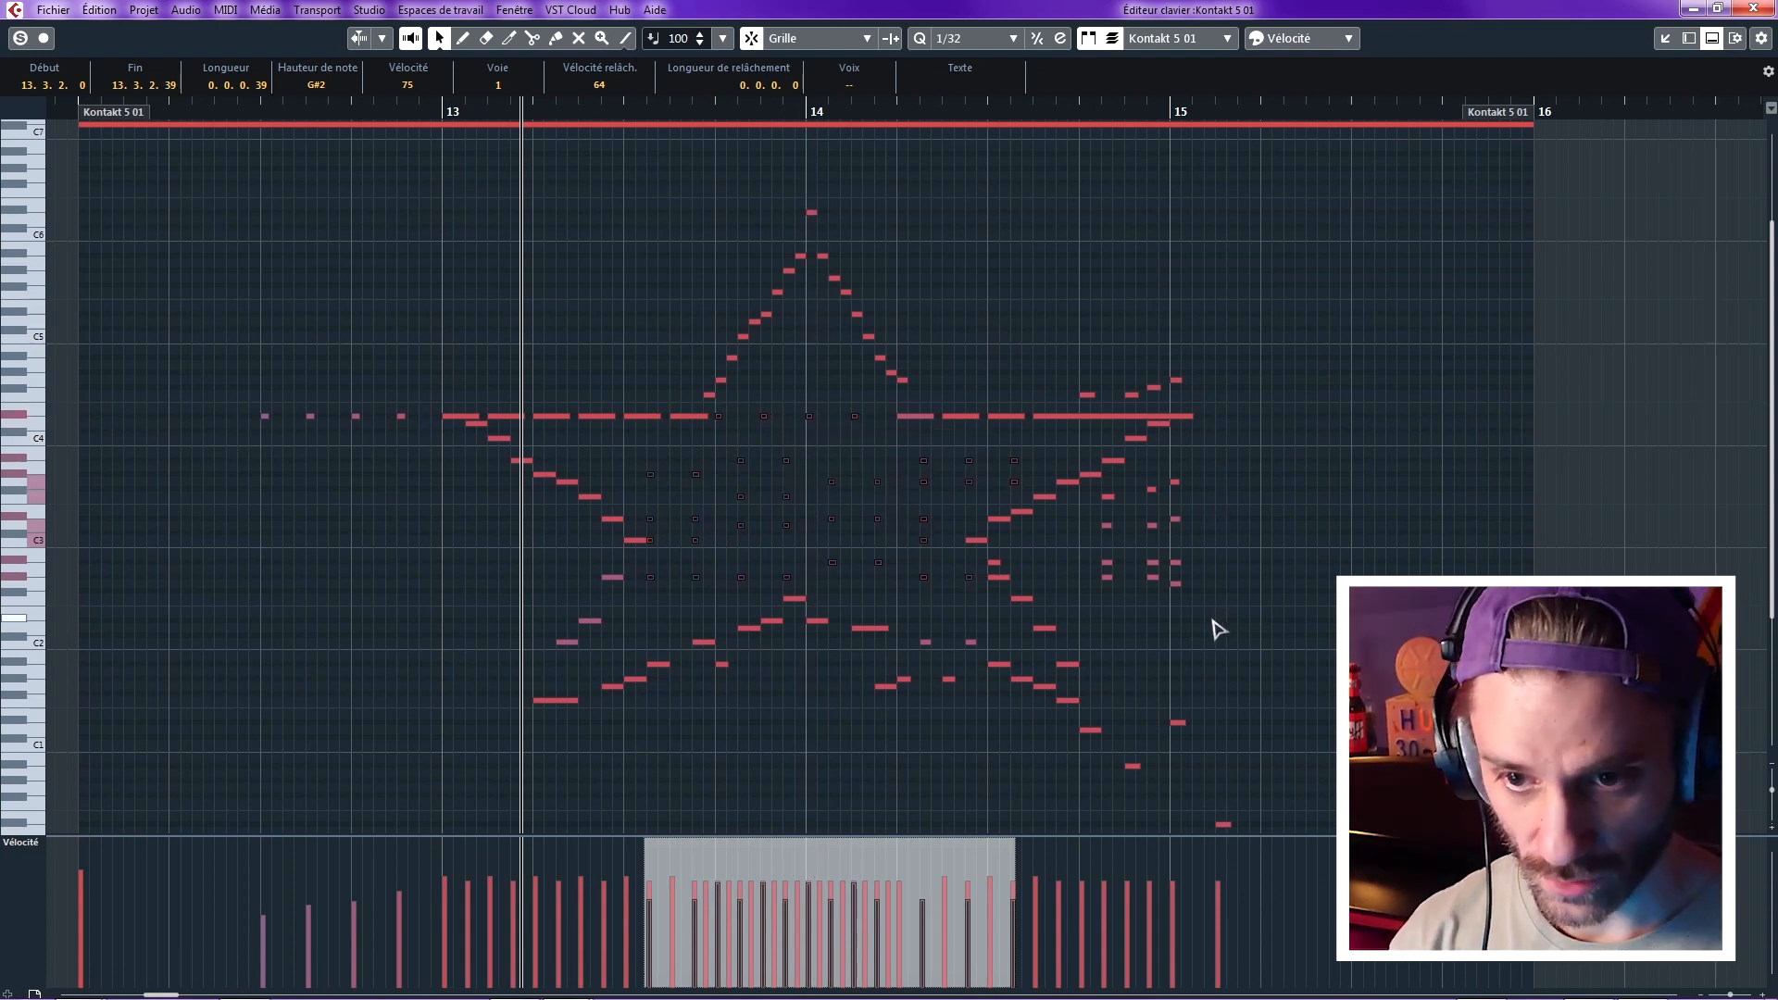
{"action": "left_click", "coordinate": [1270, 599]}
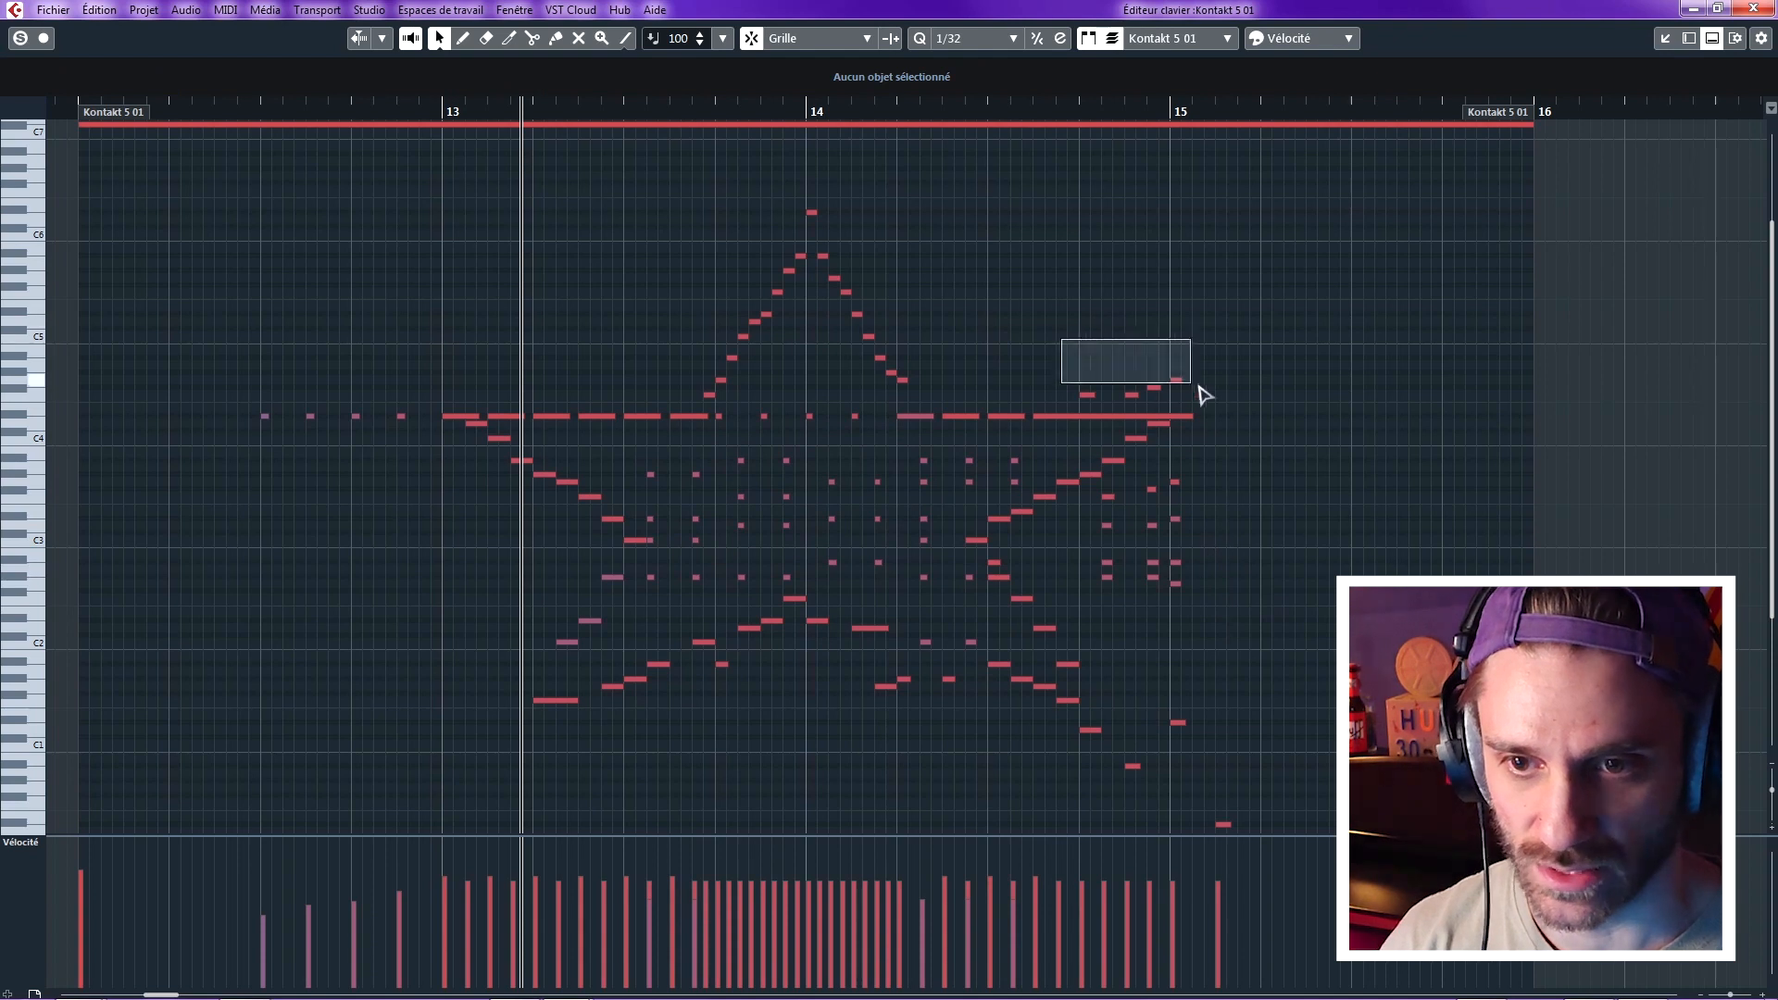
{"action": "left_click_drag", "start_coordinate": [1197, 385], "coordinate": [1089, 395]}
{"action": "left_click", "coordinate": [1197, 442]}
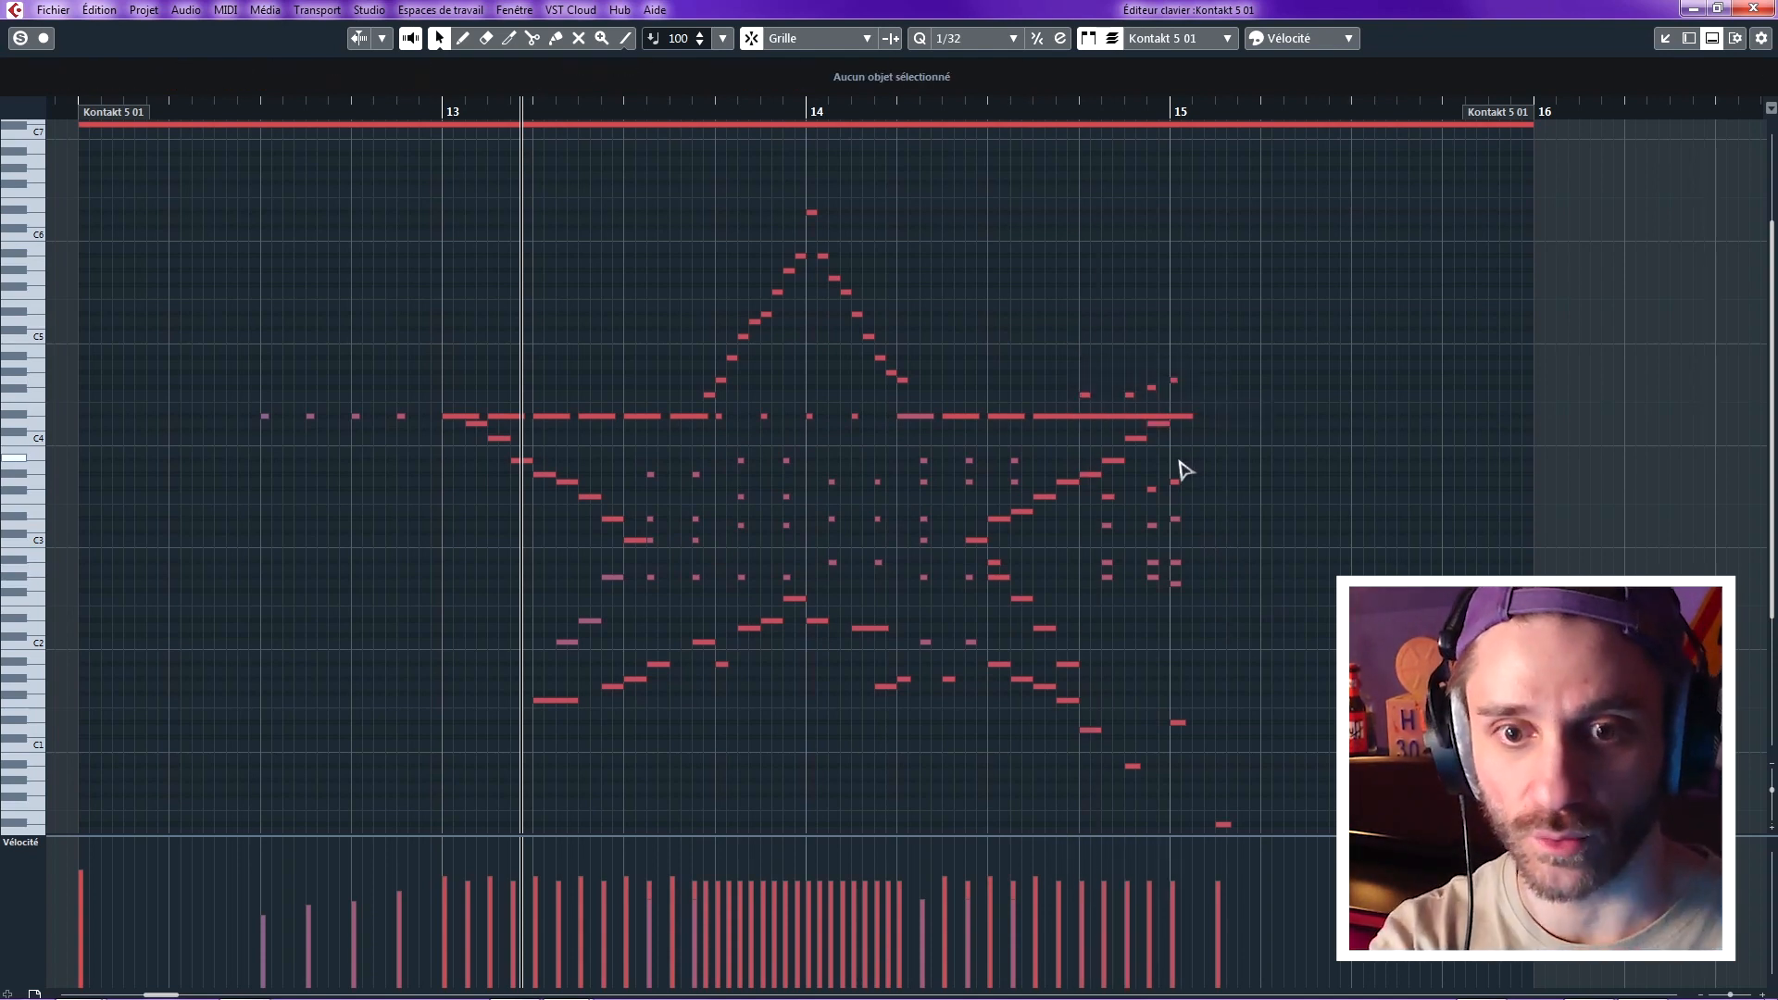